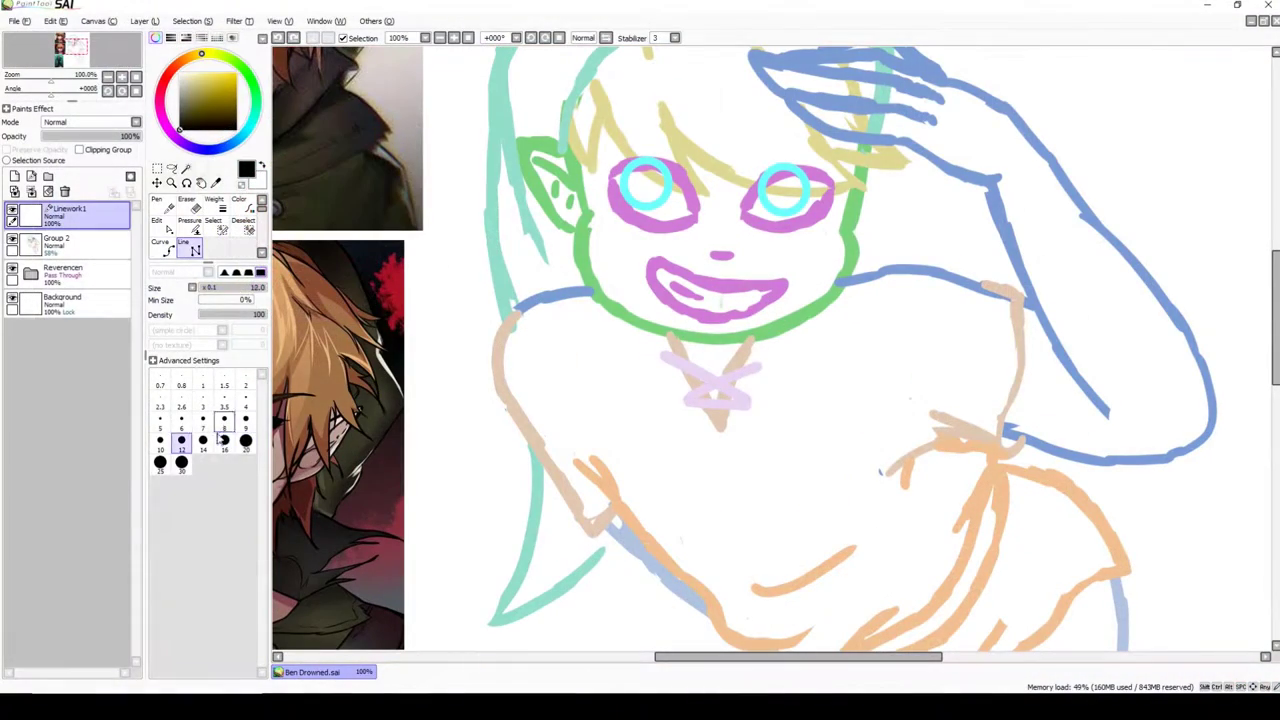
Step: Ink the face outline and the pointed ear, including its short inner strokes, over the green sketch
drag(575, 152, 862, 155)
drag(716, 230, 716, 335)
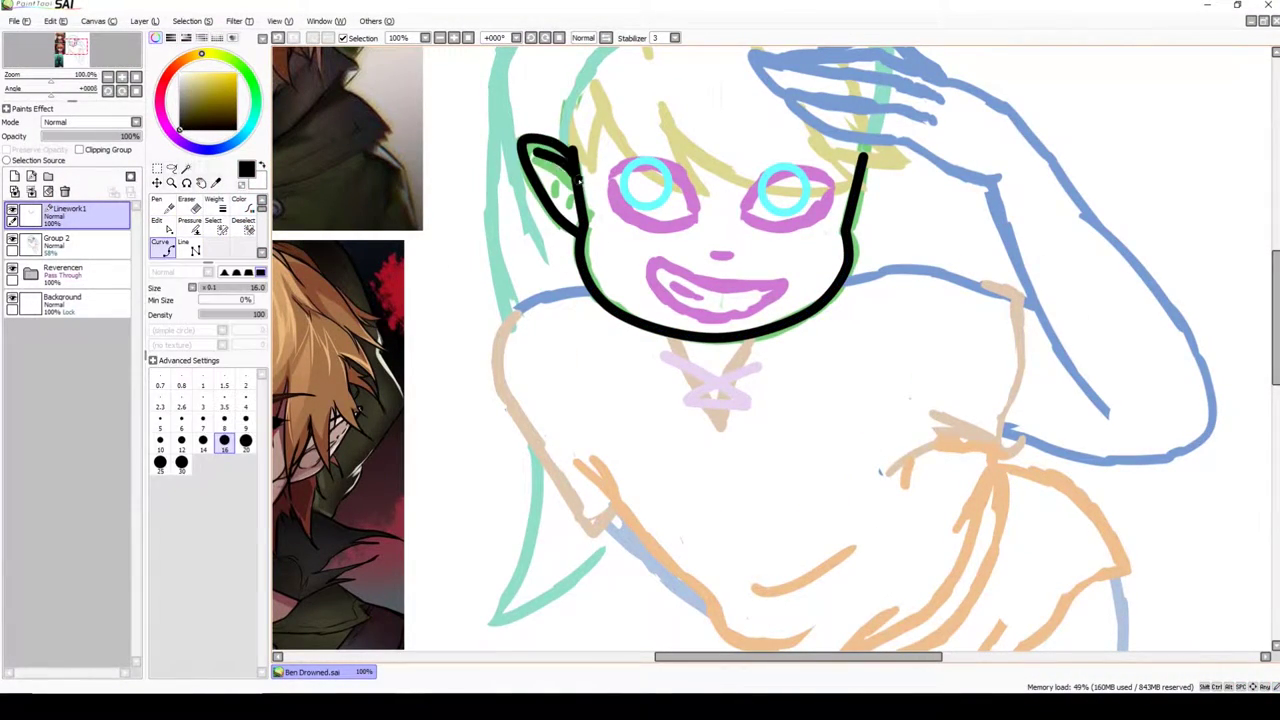
click(563, 163)
click(572, 188)
Step: Lay straight linework strokes along the sketched bangs and the outer side of the hair
scroll(890, 286, up, 1)
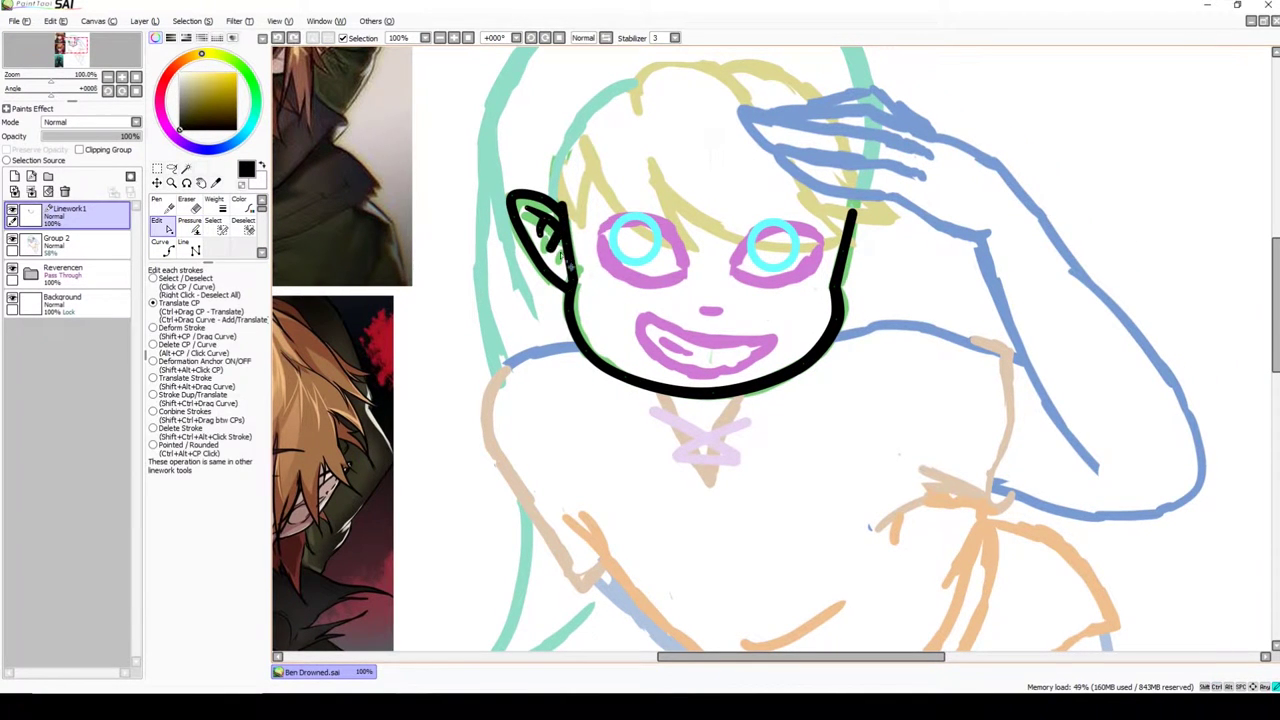
click(195, 249)
drag(669, 241, 632, 304)
drag(612, 228, 810, 300)
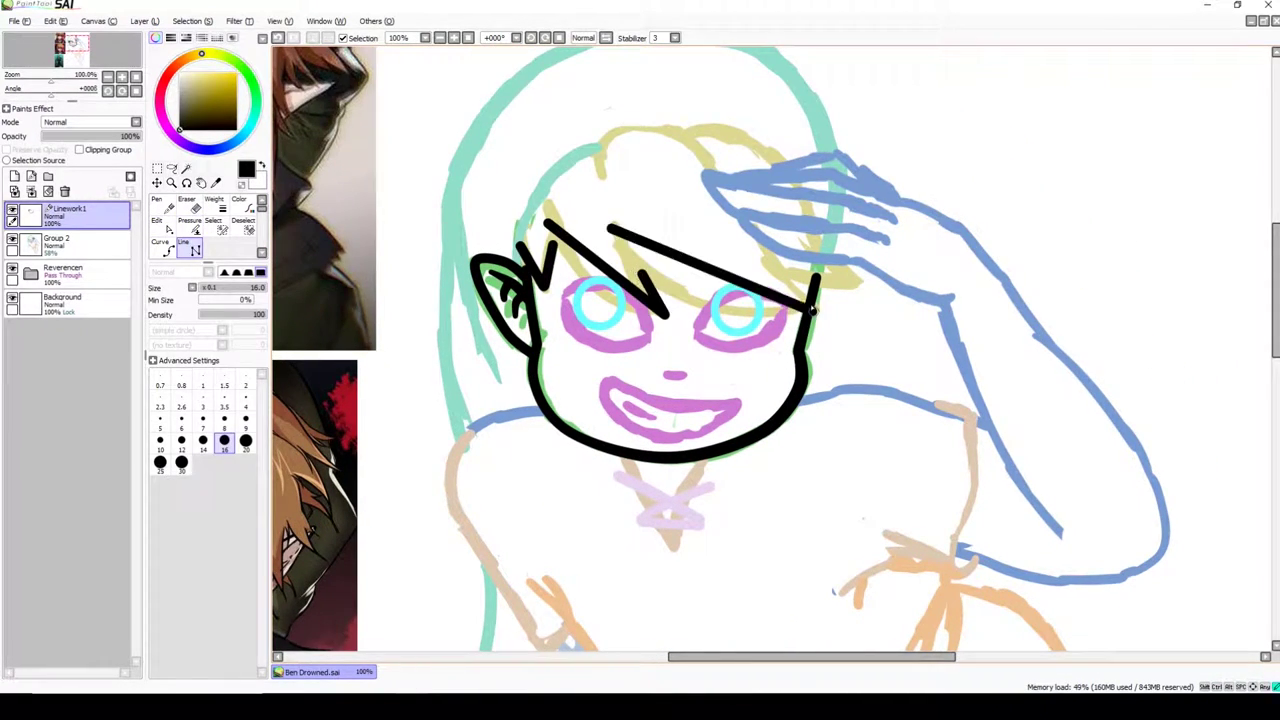
drag(697, 128, 858, 288)
Step: Bend the hair strokes to follow the yellow sketch, shape the rounded crown locks, and taper the line ends
click(157, 212)
drag(645, 300, 625, 315)
drag(660, 253, 806, 277)
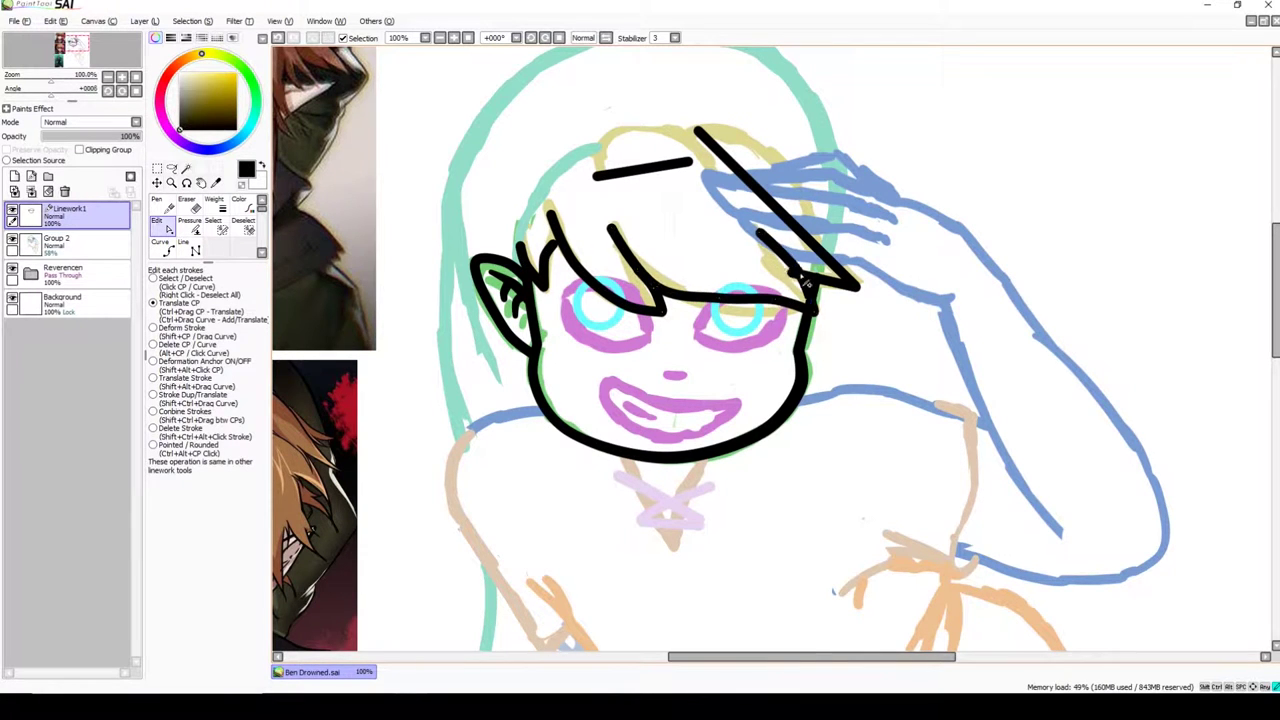
click(703, 304)
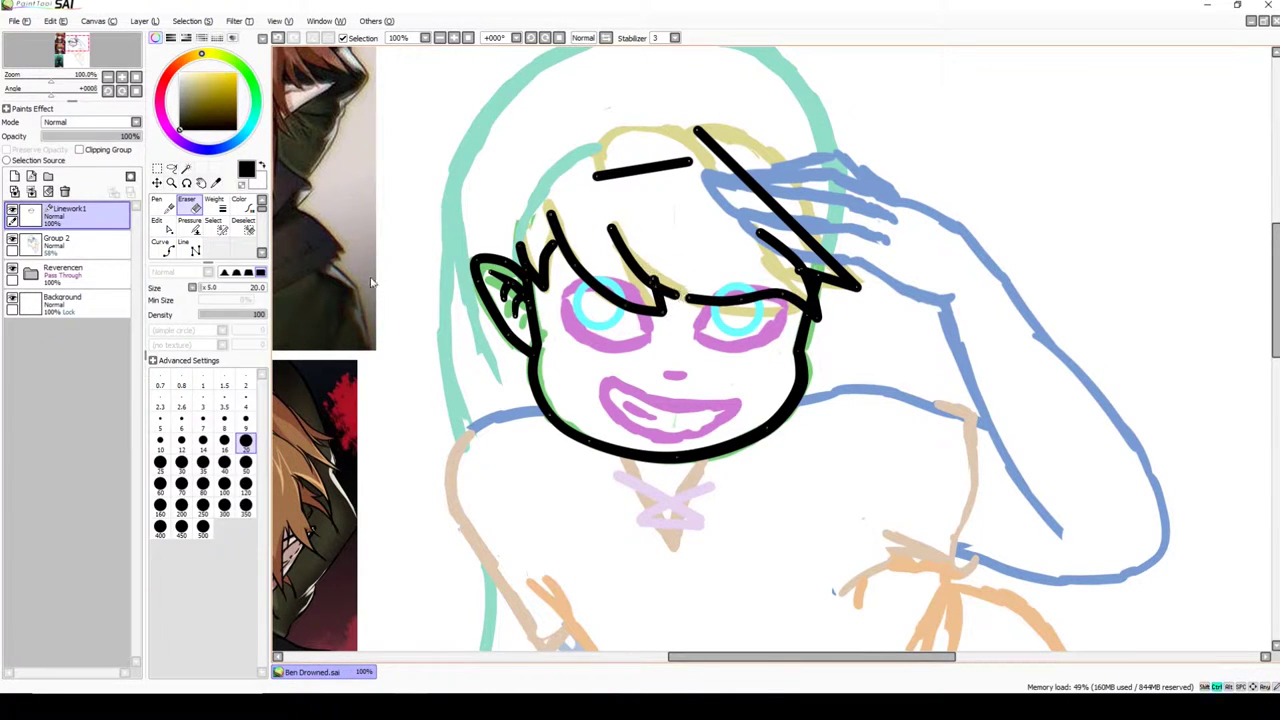
mouse_move(640, 172)
mouse_down()
mouse_move(612, 150)
mouse_move(686, 143)
mouse_move(861, 293)
mouse_up()
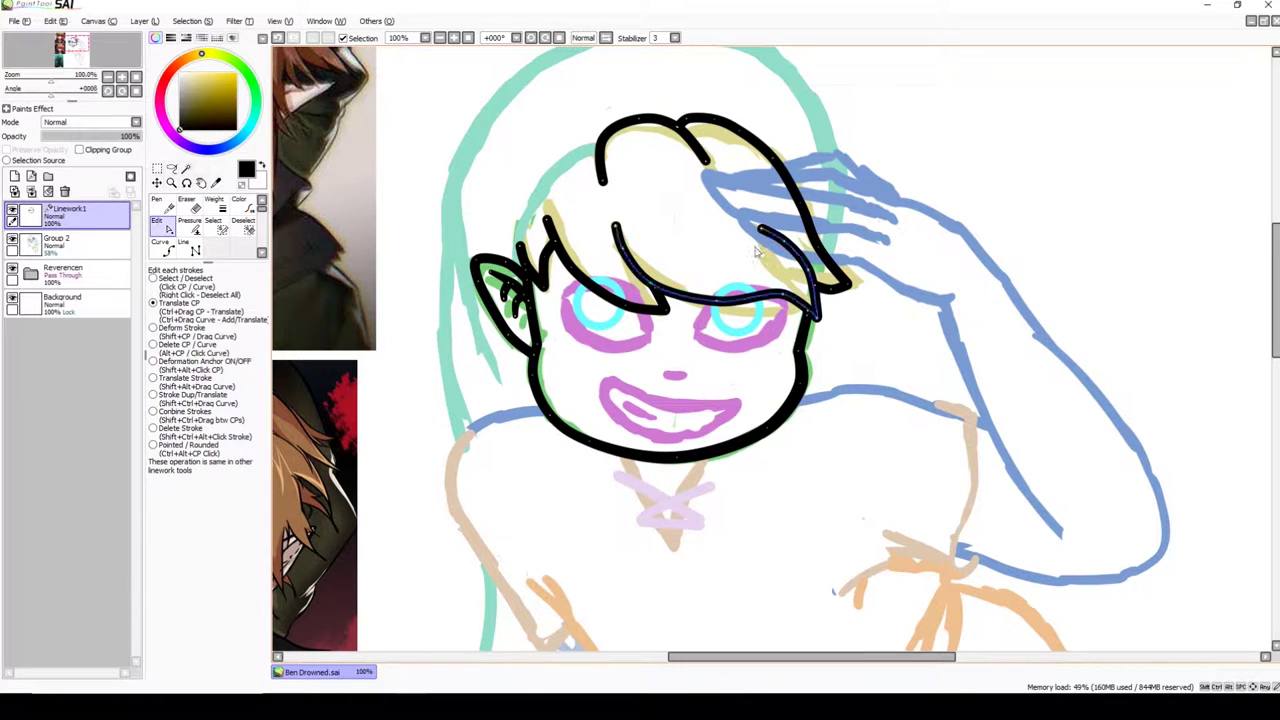
key(p)
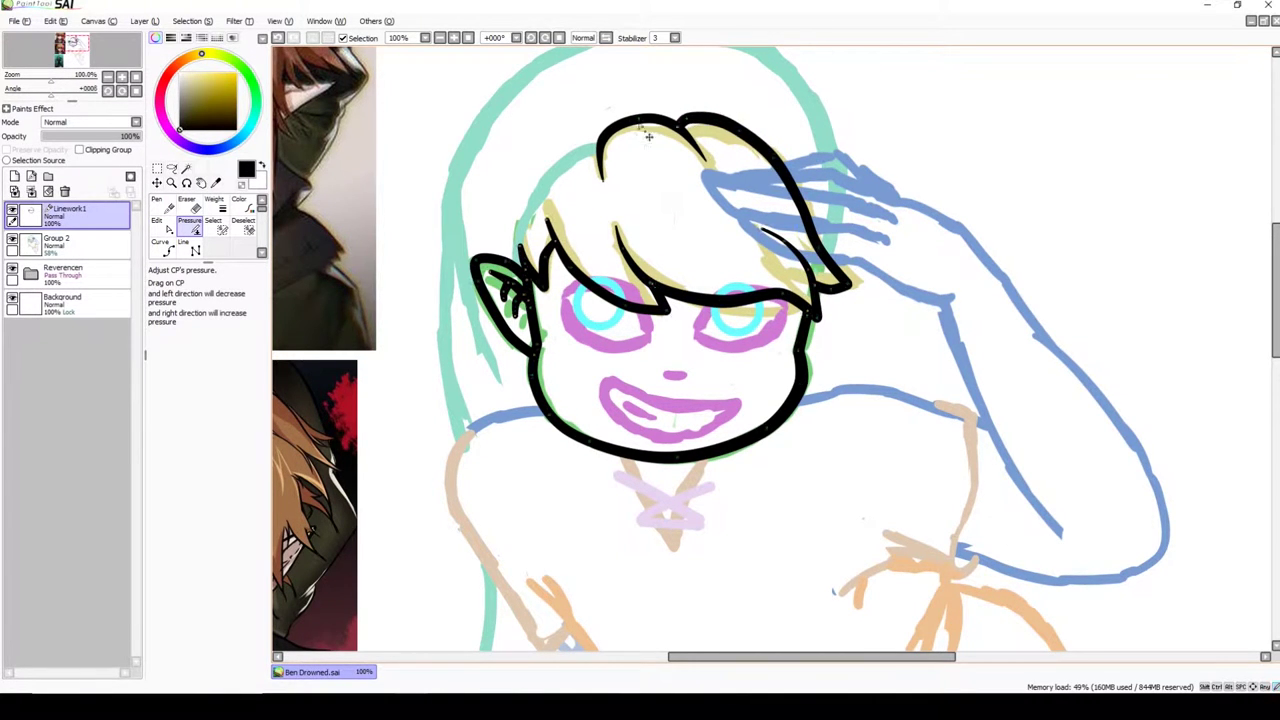
Step: Ink the hat's outline around the head and its long hanging tail, adjusting the curves and line weight
drag(470, 455, 790, 230)
key(e)
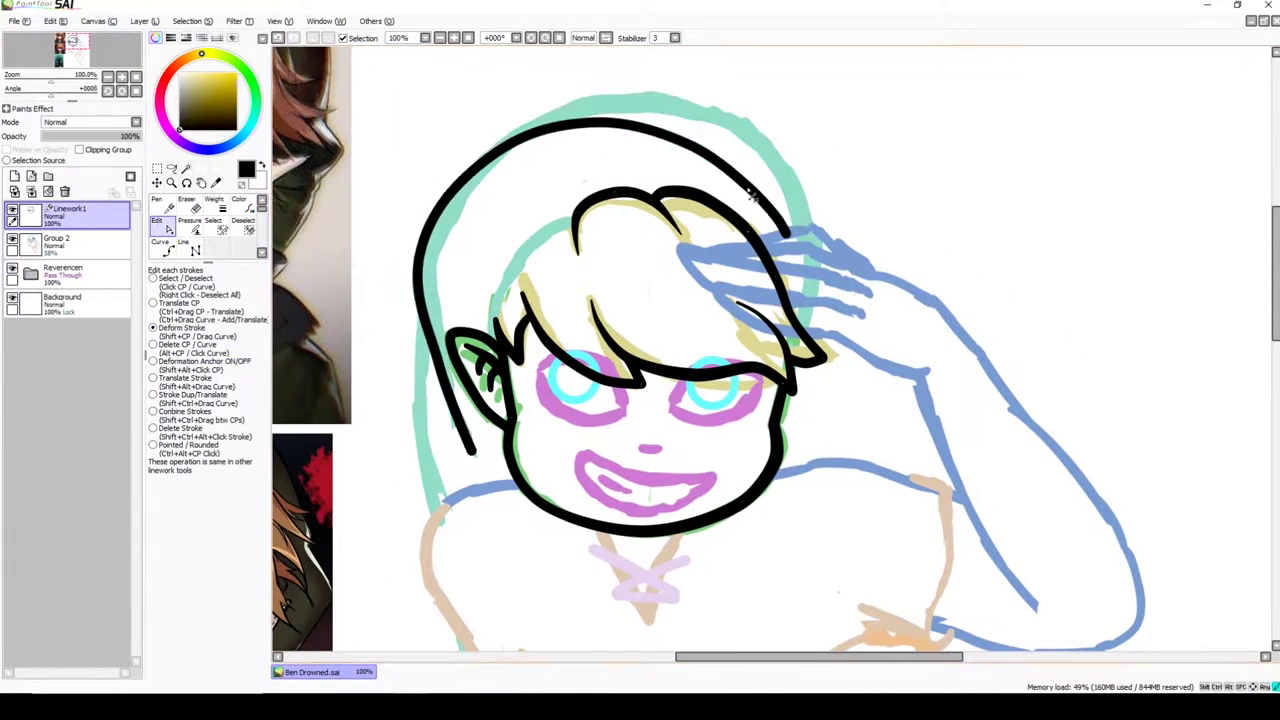
key(n)
drag(500, 560, 684, 210)
mouse_move(600, 57)
mouse_down()
mouse_move(606, 471)
mouse_move(734, 400)
mouse_up()
key(e)
mouse_move(650, 90)
mouse_down()
mouse_move(664, 275)
mouse_move(584, 331)
mouse_up()
key(p)
drag(560, 560, 560, 430)
mouse_move(538, 522)
mouse_down()
mouse_move(546, 402)
mouse_move(480, 533)
mouse_up()
Step: Create a new linework layer and outline the grinning mouth as a closed curve at size 14
key(ctrl+shift+n)
key(n)
scroll(705, 416, up, 2)
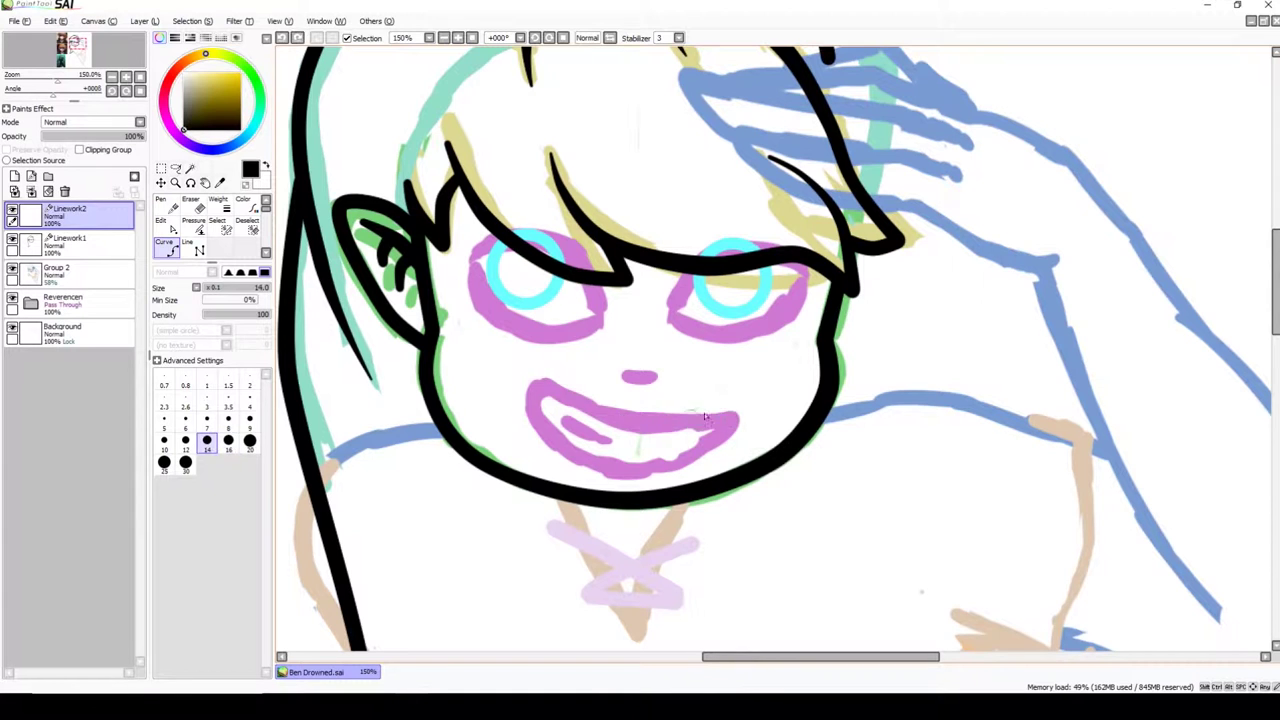
click(728, 424)
click(630, 412)
click(540, 384)
click(526, 420)
click(620, 466)
click(710, 445)
click(730, 428)
key(e)
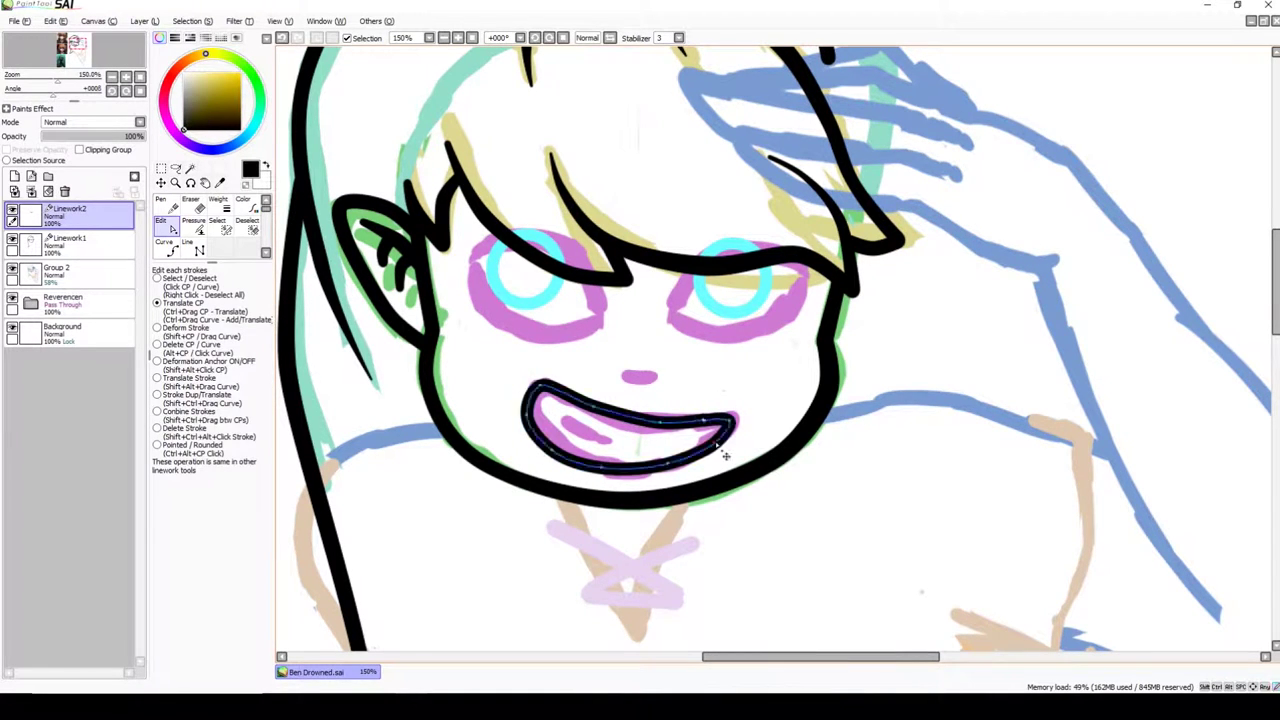
Step: Add the jagged tooth line inside the mouth and thin it with the Pressure tool
key(n)
click(552, 420)
click(580, 445)
click(618, 444)
key(e)
key(p)
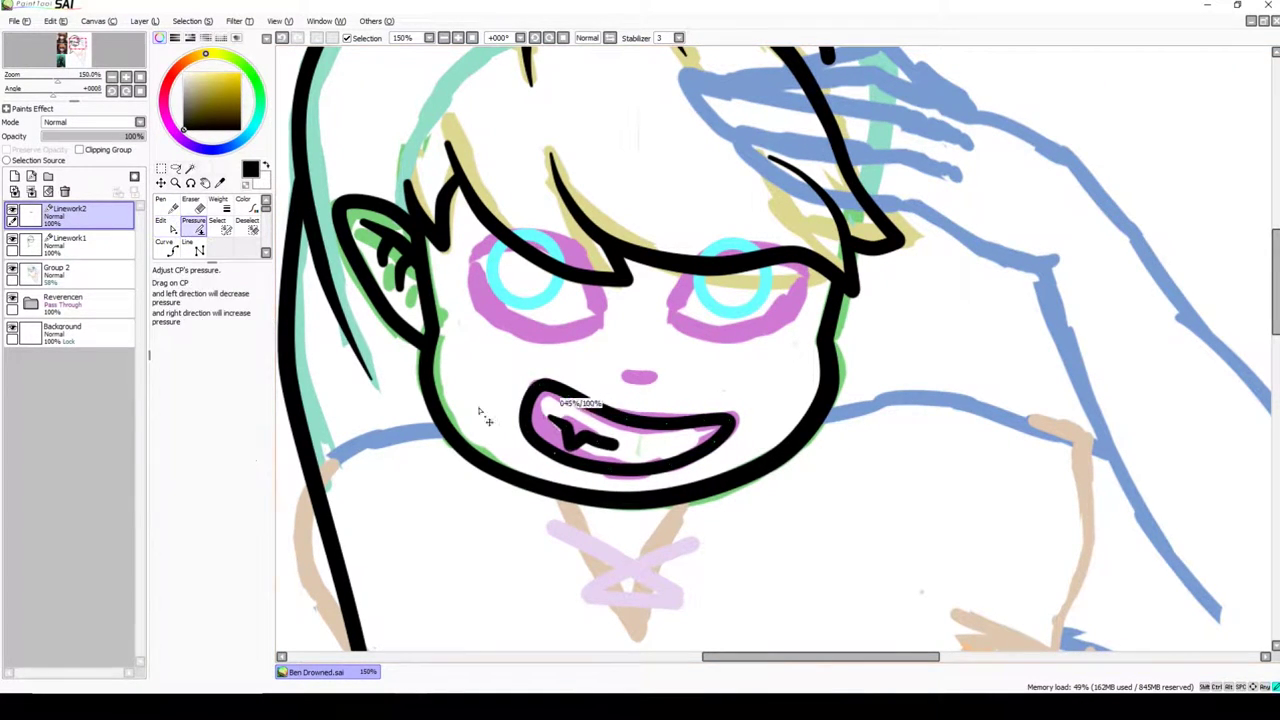
key(e)
Step: Ink the small nose and the outlines of both eyes, adjusting their shape and line weight
key(n)
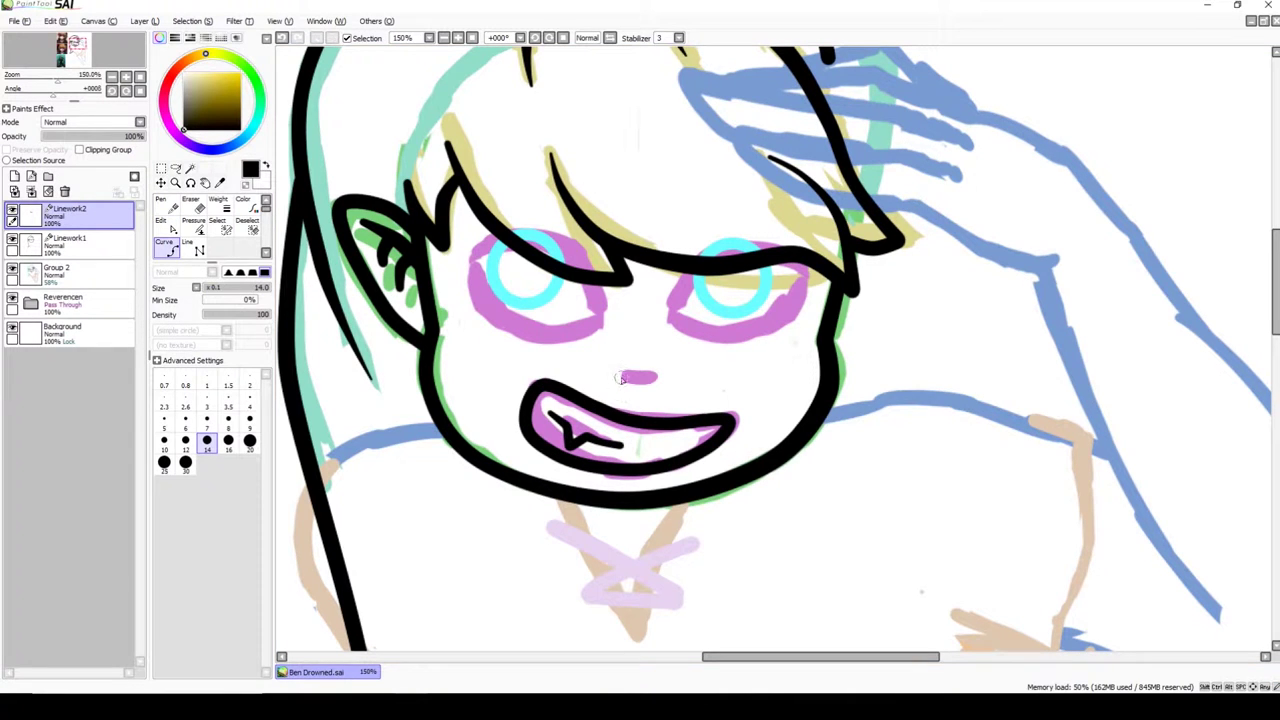
key(e)
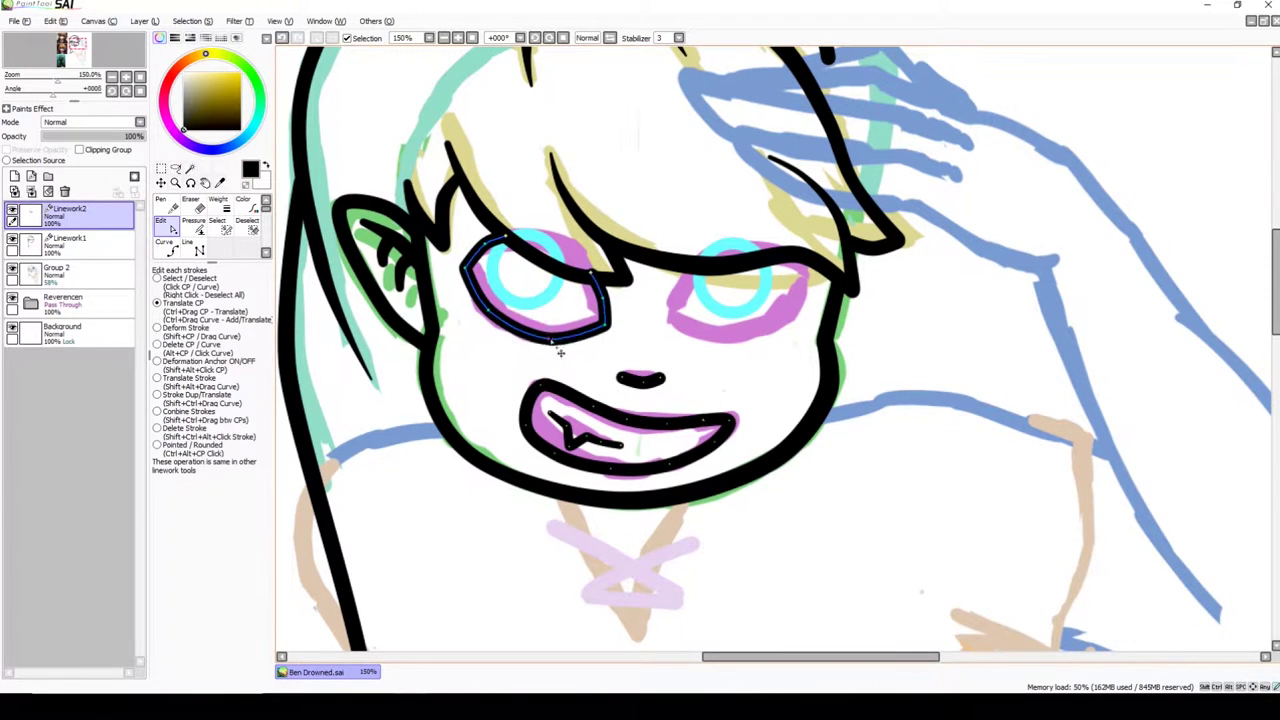
key(p)
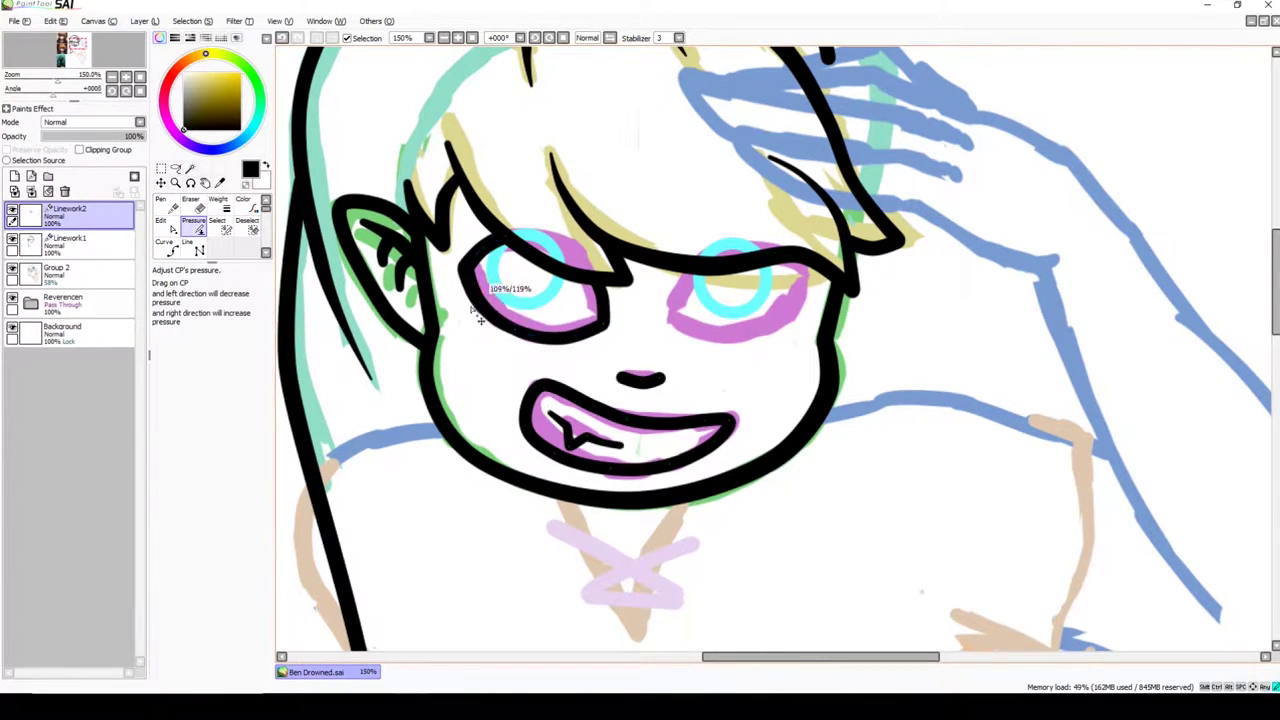
key(ctrl+t)
mouse_move(690, 290)
mouse_down()
mouse_move(680, 283)
mouse_move(695, 312)
mouse_up()
key(Return)
Step: Select the eye outlines one at a time and reshape them with Free Deform to balance the face
click(540, 320)
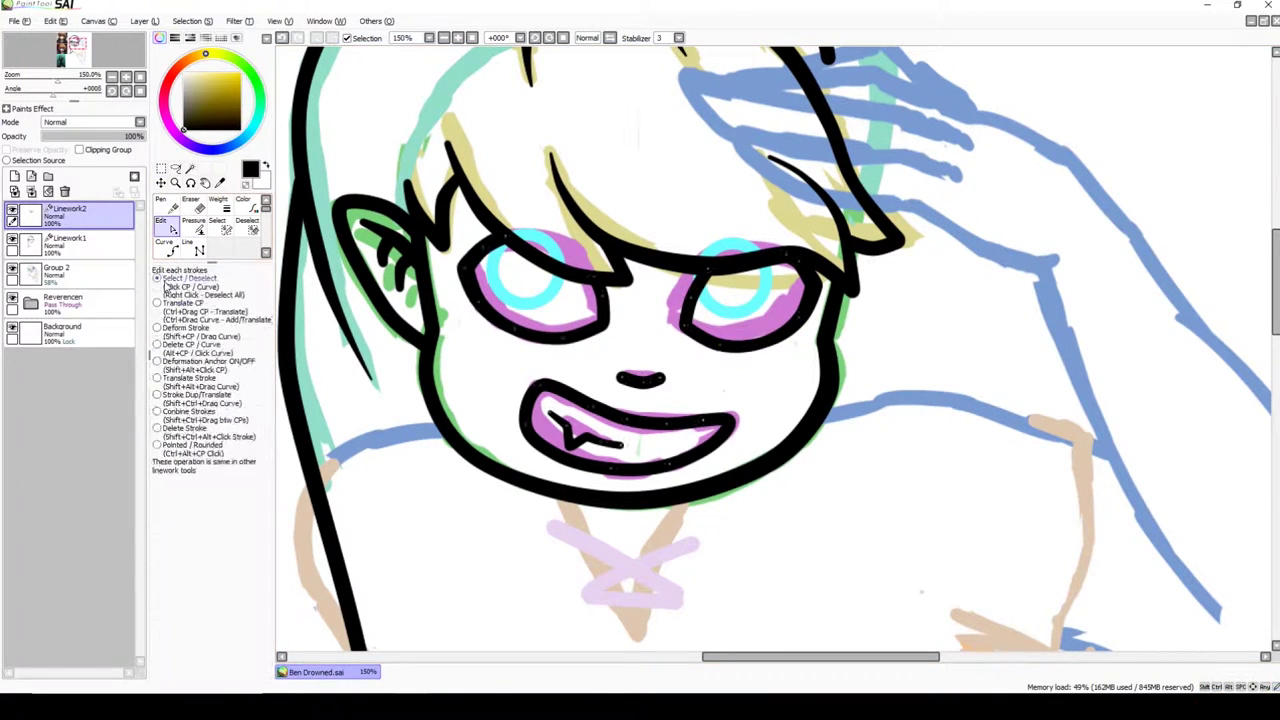
key(ctrl+t)
key(Return)
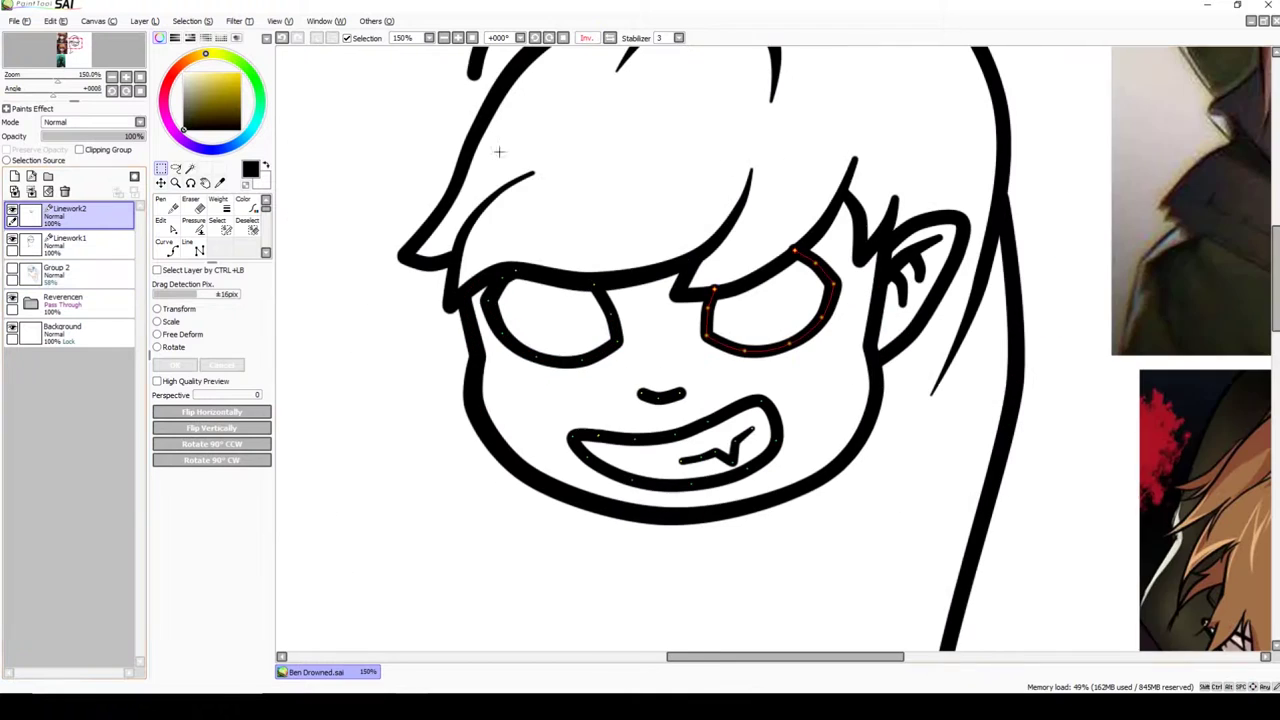
key(ctrl+t)
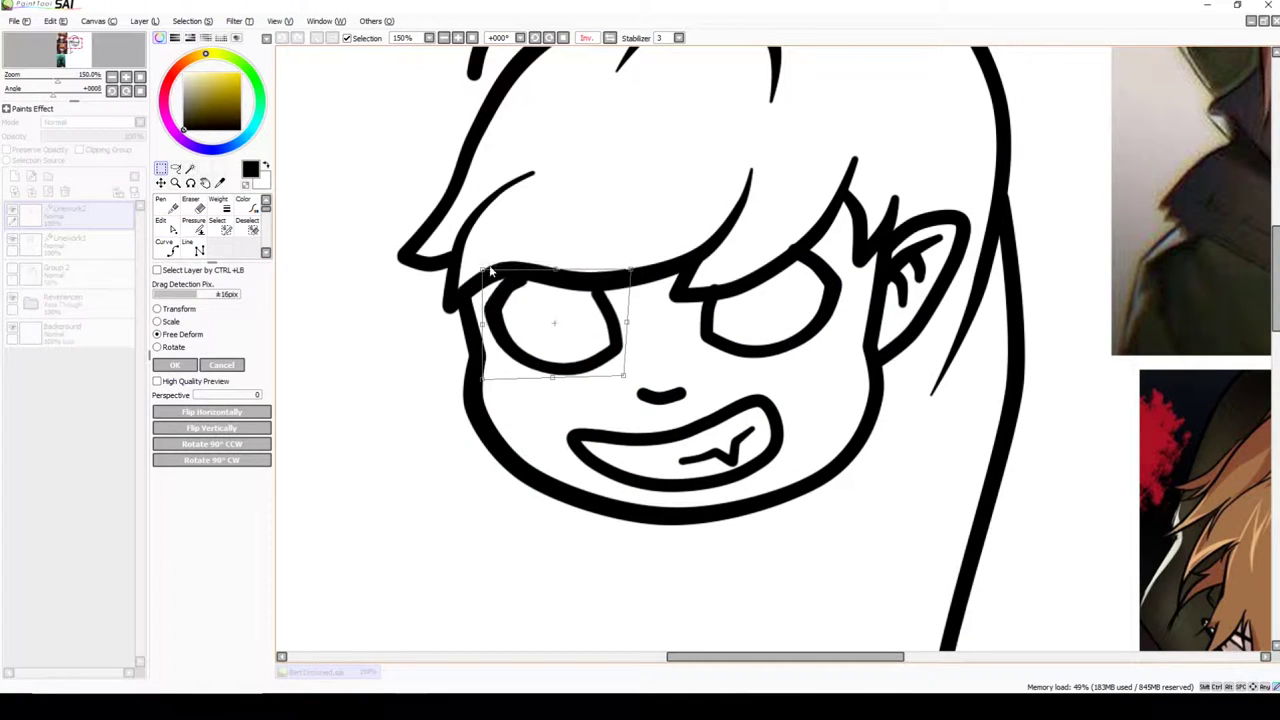
key(Return)
scroll(675, 330, down, 2)
click(735, 310)
key(ctrl+t)
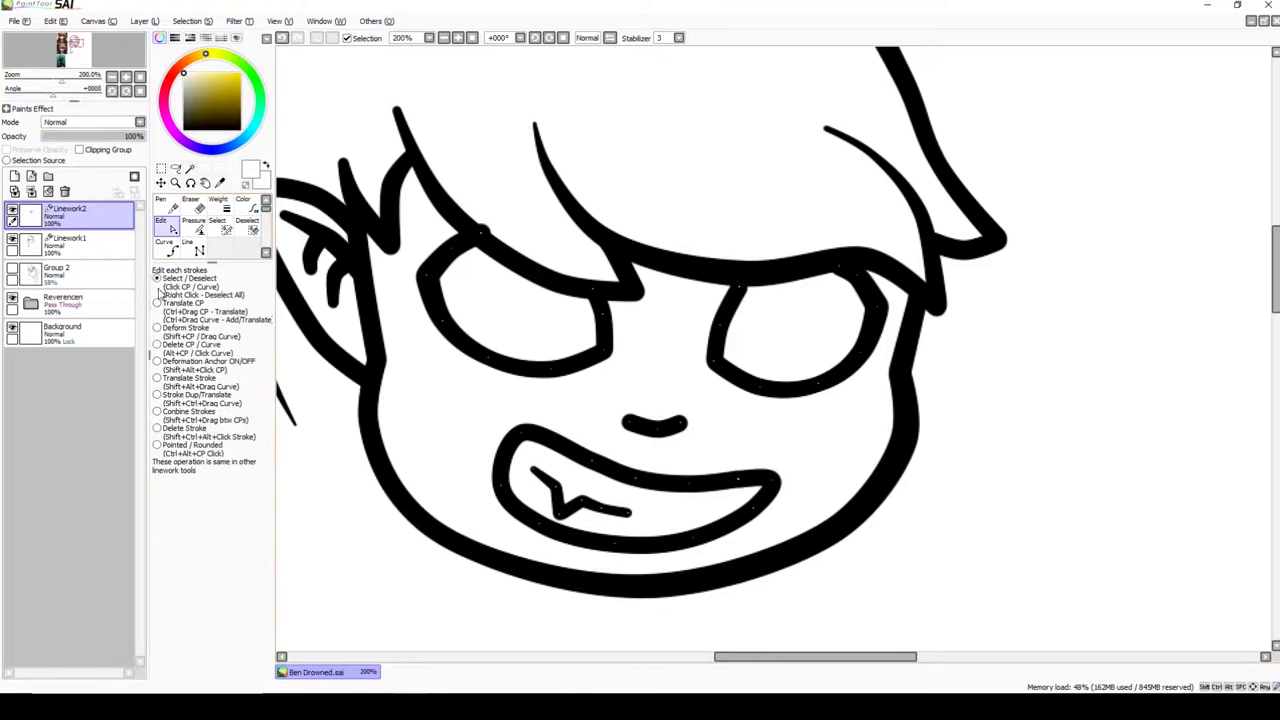
Step: Select the mouth and tooth strokes and make them narrower with Free Deform
drag(454, 410, 768, 576)
key(ctrl+t)
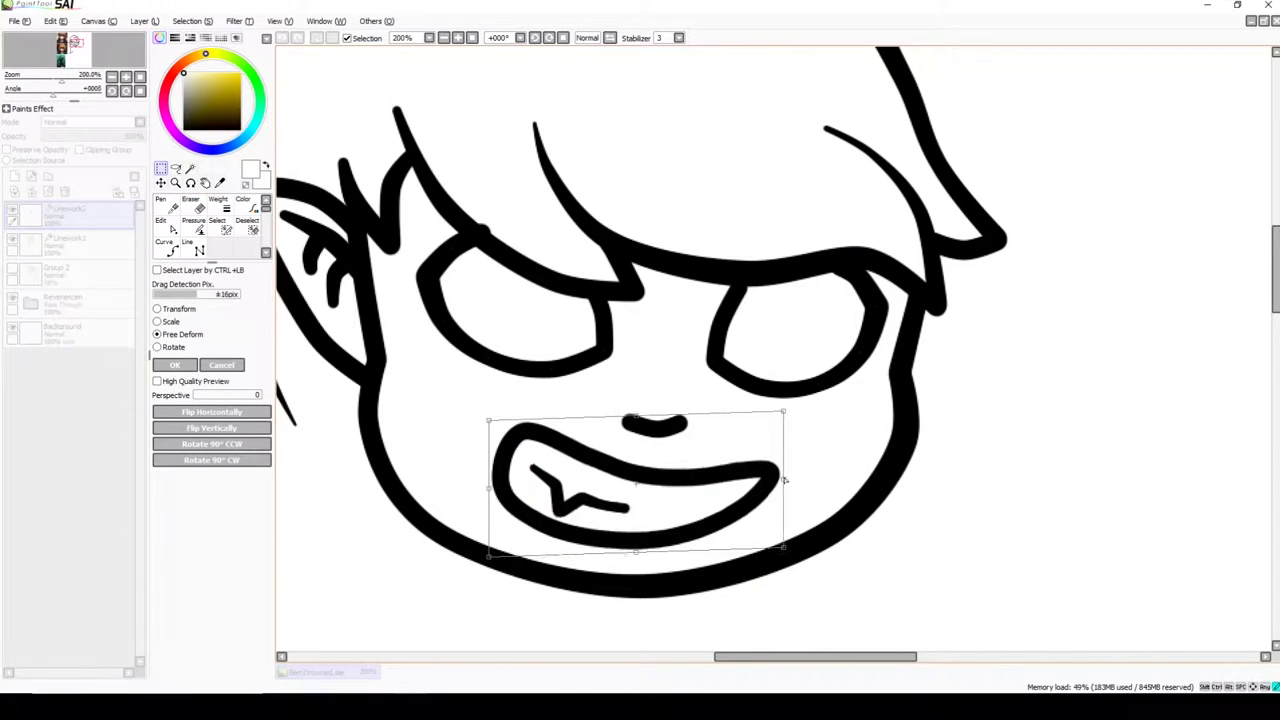
key(Return)
Step: Create another linework layer and ink the round irises inside both eyes, following the cyan circles
click(172, 249)
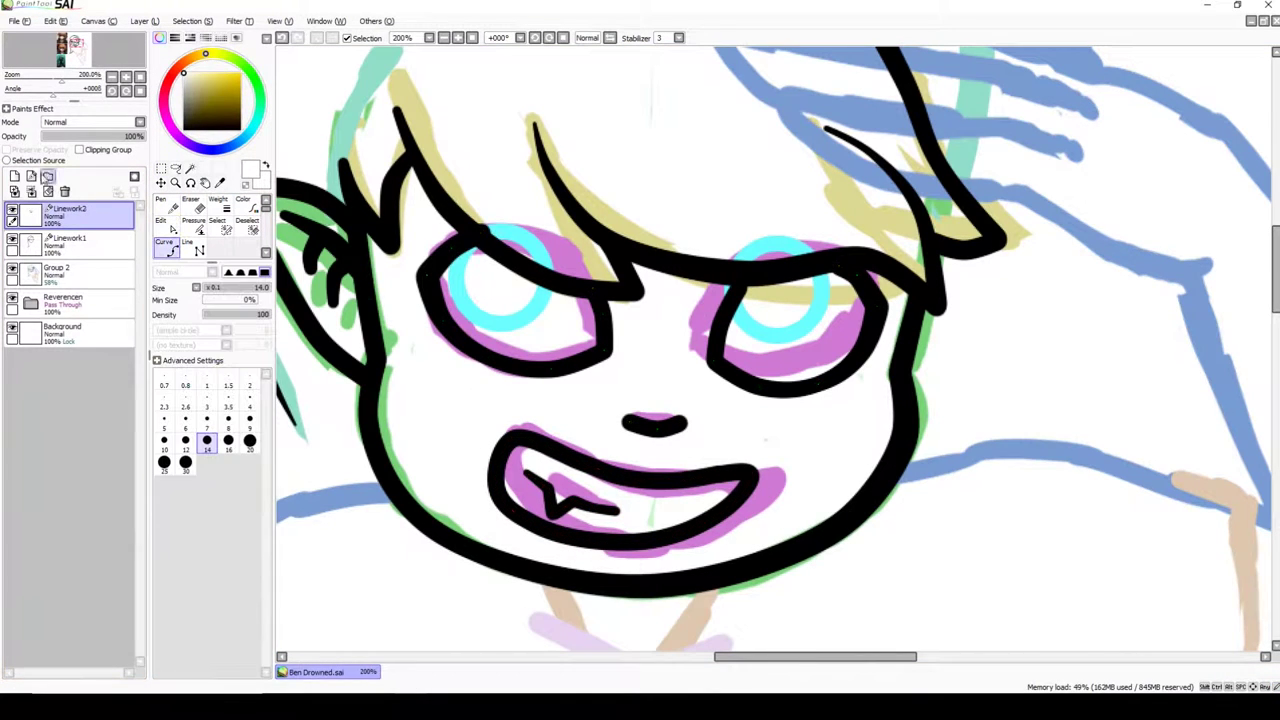
click(31, 176)
click(456, 247)
click(468, 305)
double_click(546, 284)
click(163, 218)
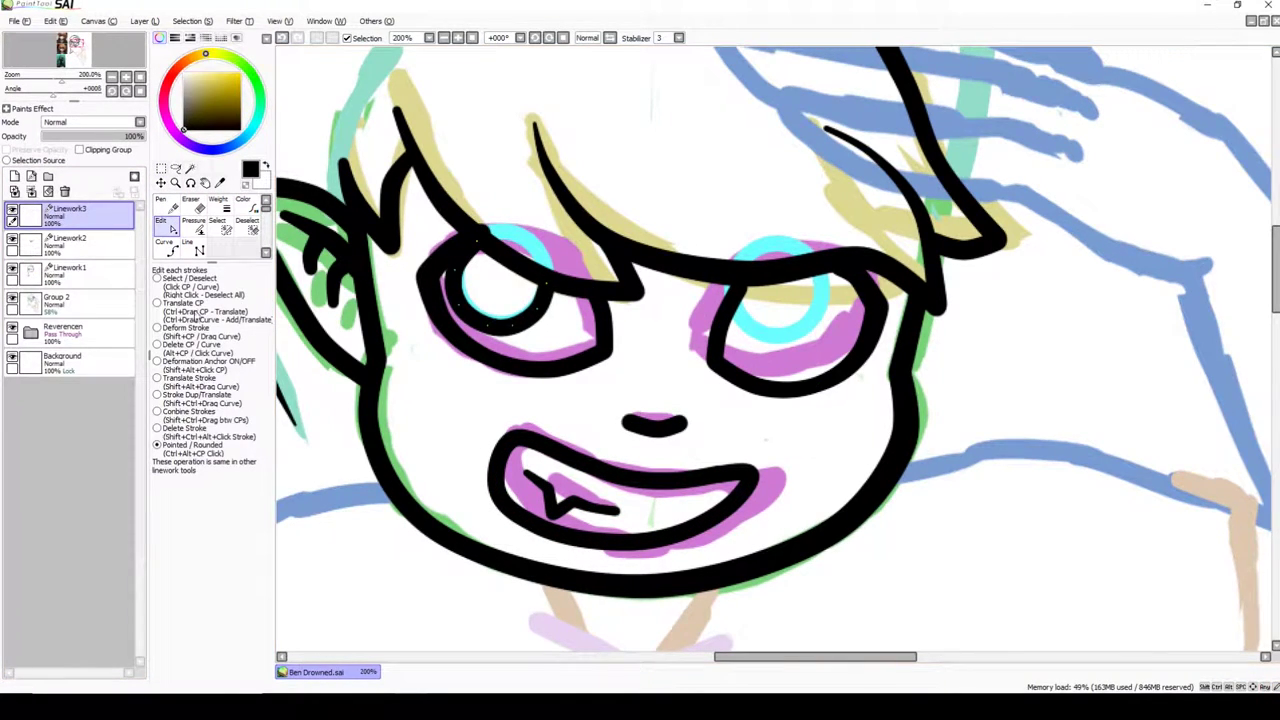
click(757, 262)
click(740, 310)
click(790, 350)
click(825, 308)
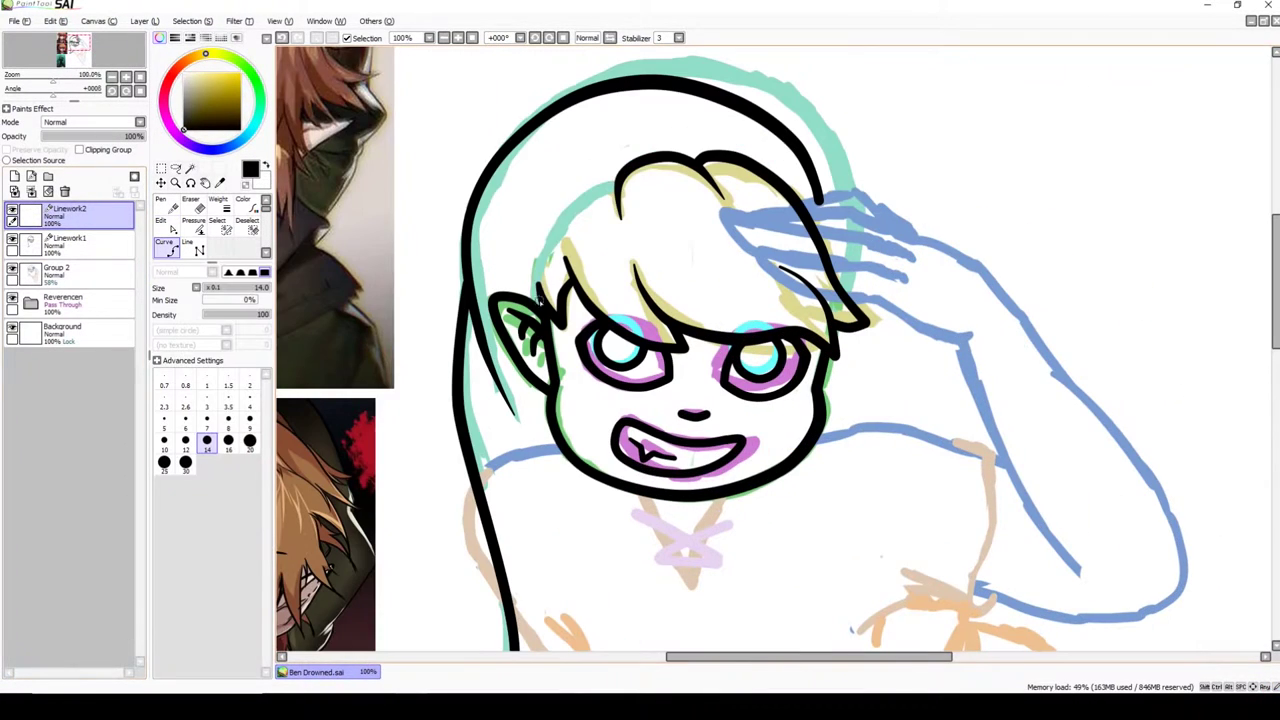
Step: Ink the outer hair curve from the crown lock down to the pointed ear and adjust its points
drag(617, 187, 457, 68)
key(ctrl)
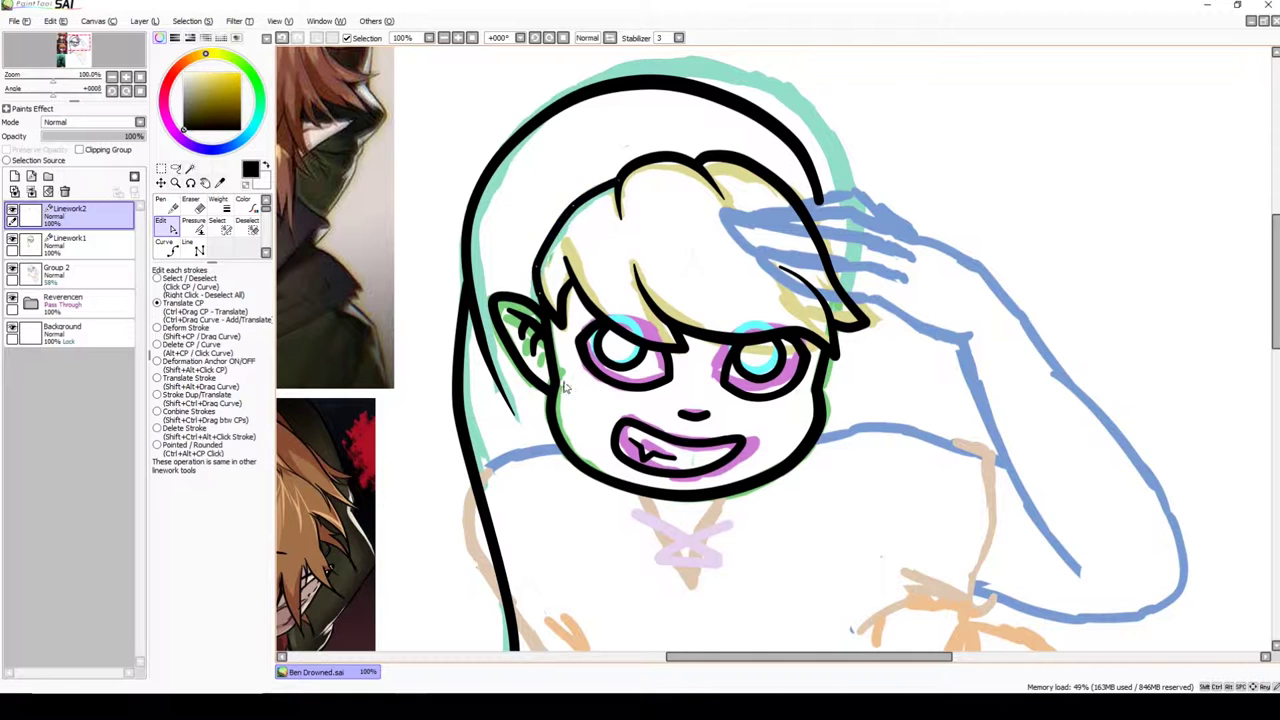
Step: Ink the lower fingers and underside of the raised hand across the forehead
mouse_move(869, 252)
mouse_down()
mouse_move(739, 262)
mouse_move(609, 232)
mouse_up()
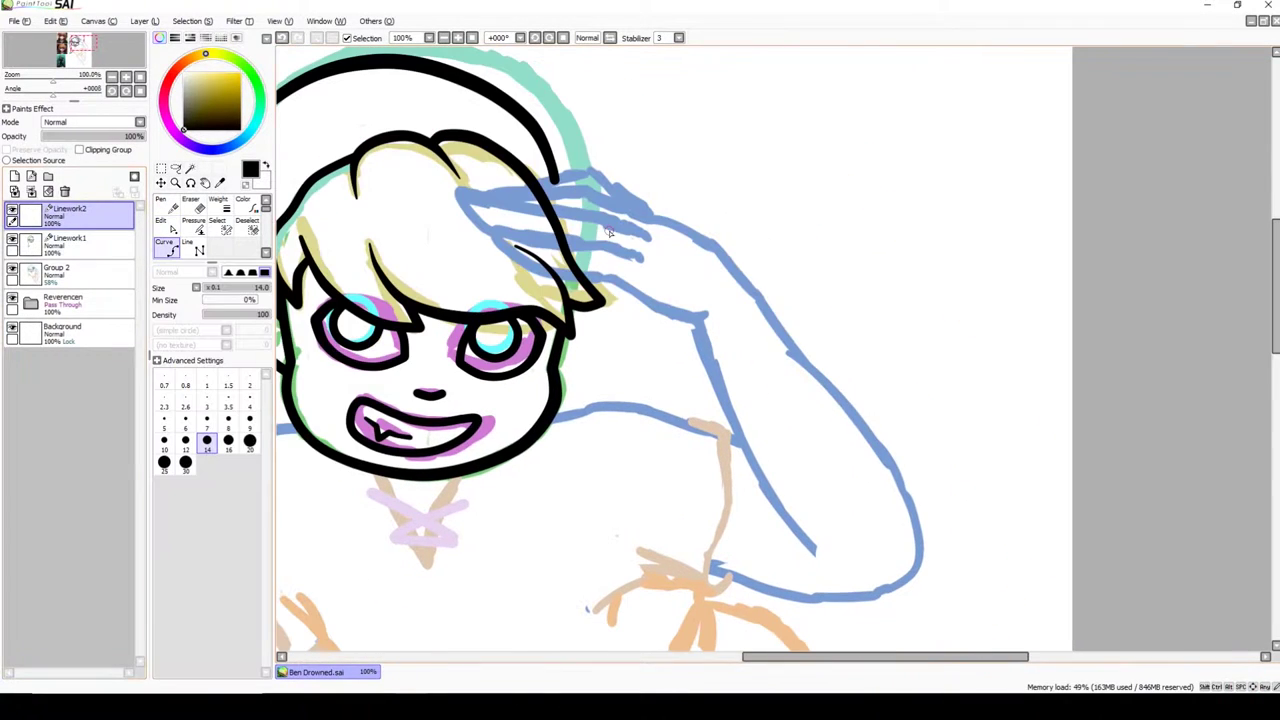
key(ctrl)
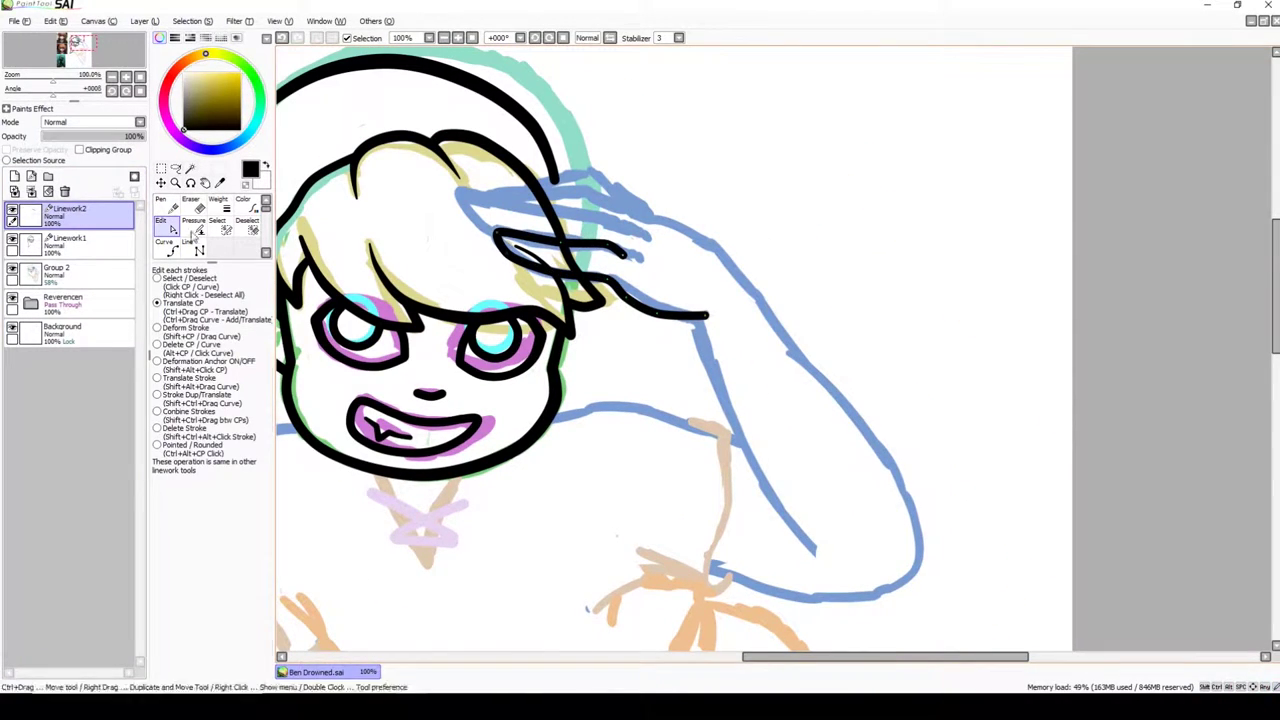
key(ctrl+shift)
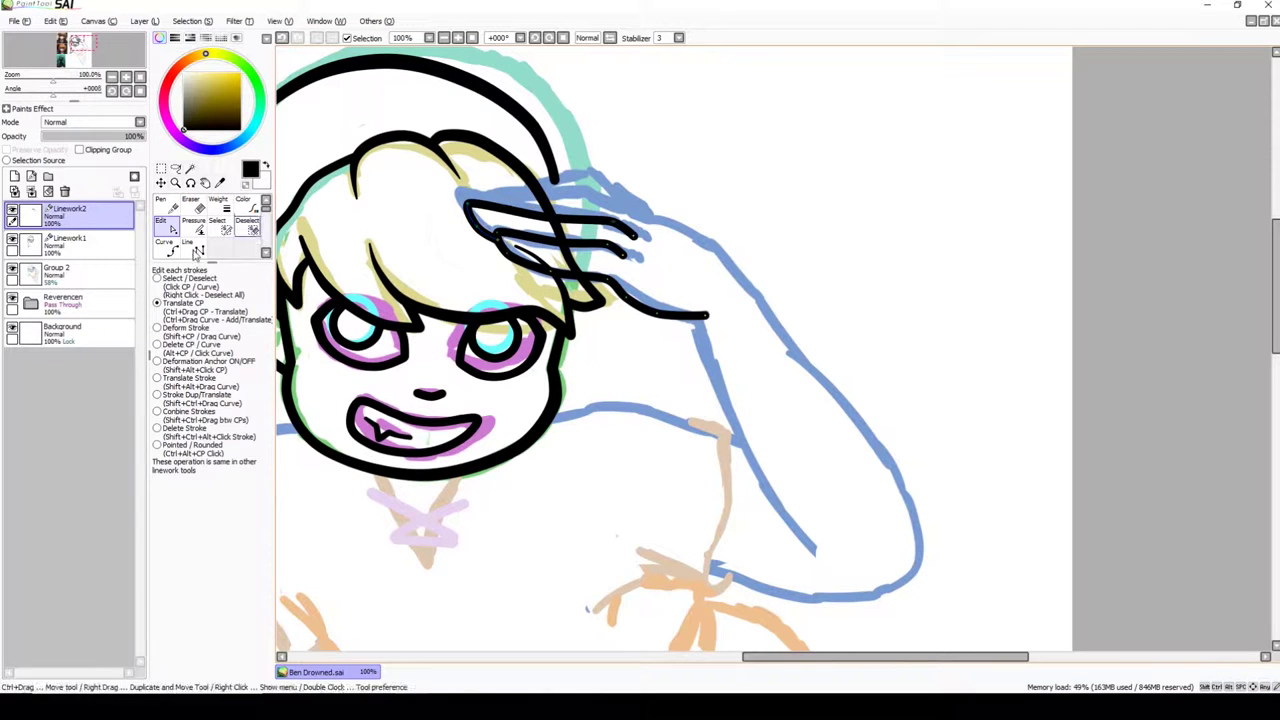
Step: Ink the raised arm's outer contour from the hand around the elbow, plus the inner forearm line
click(612, 204)
click(846, 412)
click(922, 540)
double_click(706, 568)
click(692, 318)
double_click(816, 540)
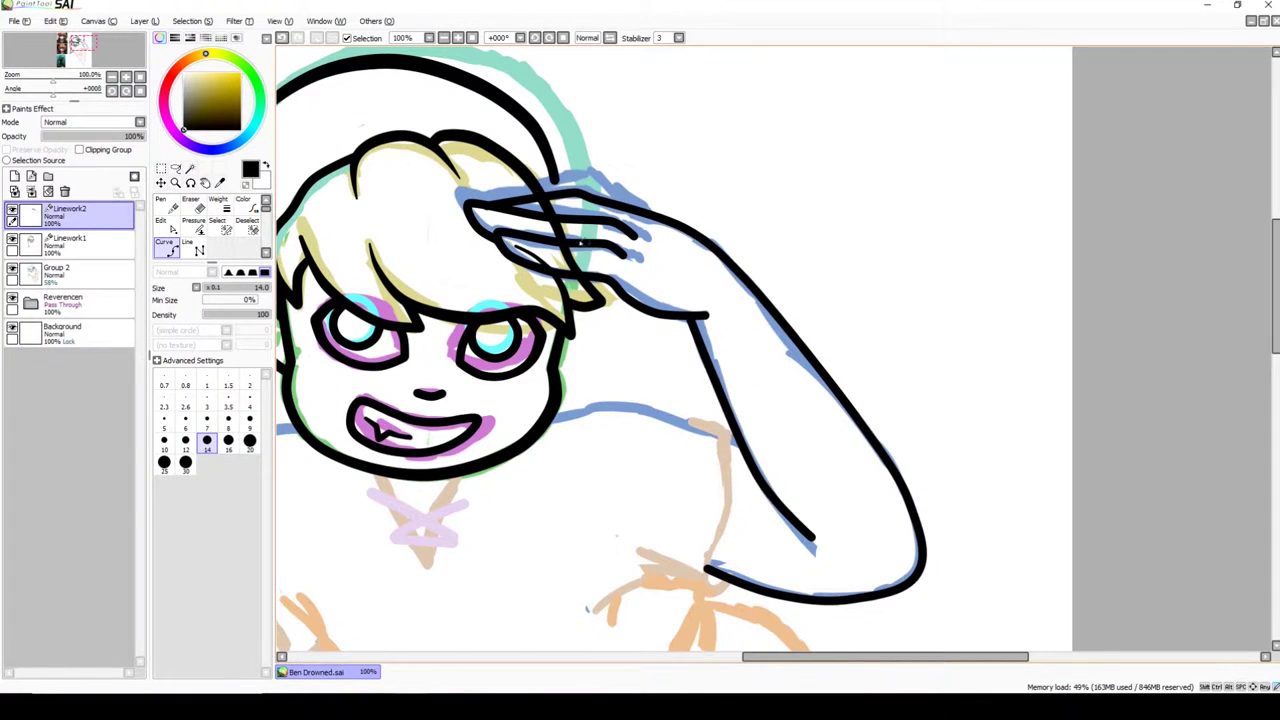
Step: Reposition the hand and wrist control points so the arm lines meet, and add the topmost finger
key(ctrl)
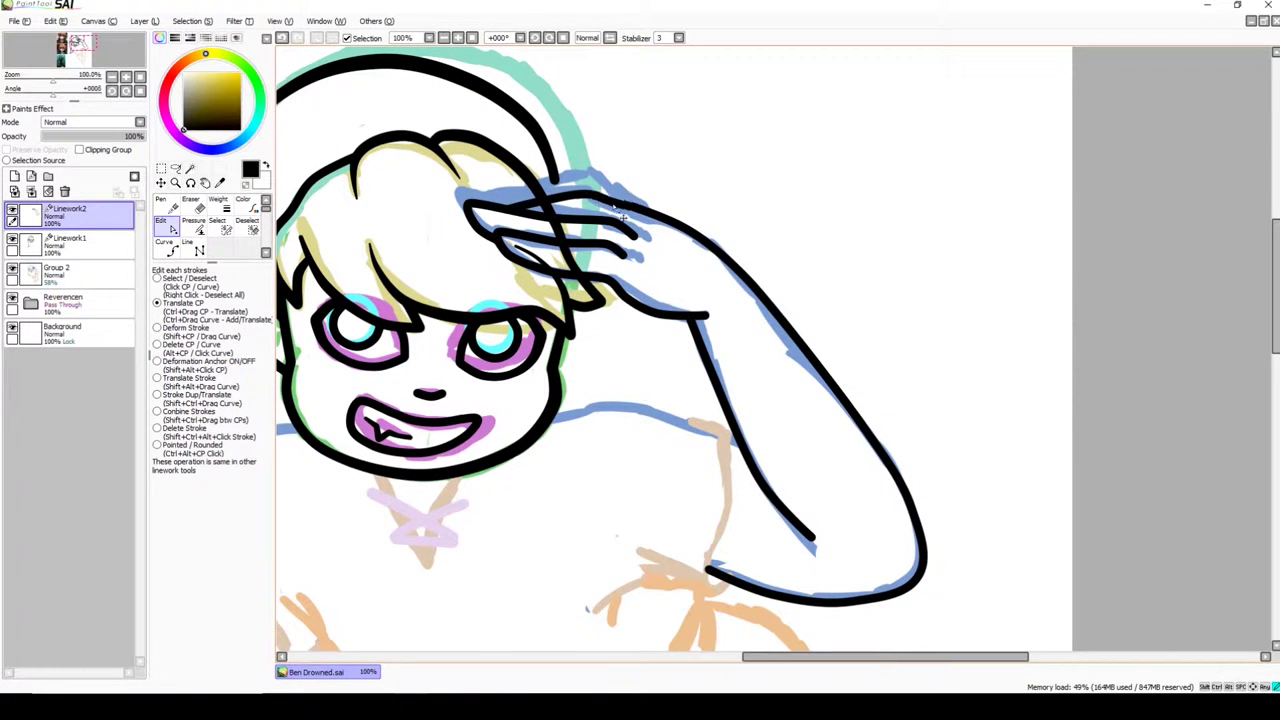
key(ctrl)
key(ctrl)
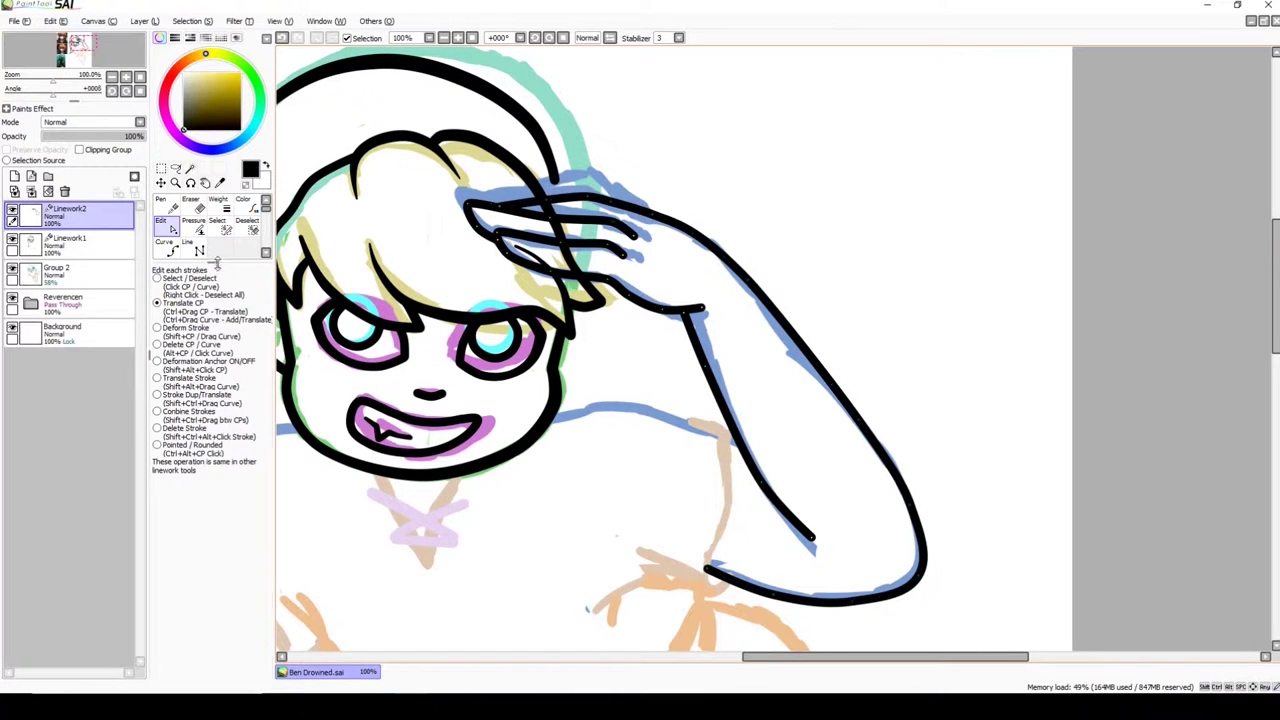
key(ctrl)
Step: Remove the hair and hat lines crossing the hand on Linework1, and adjust the top finger's line weight
drag(528, 218, 590, 204)
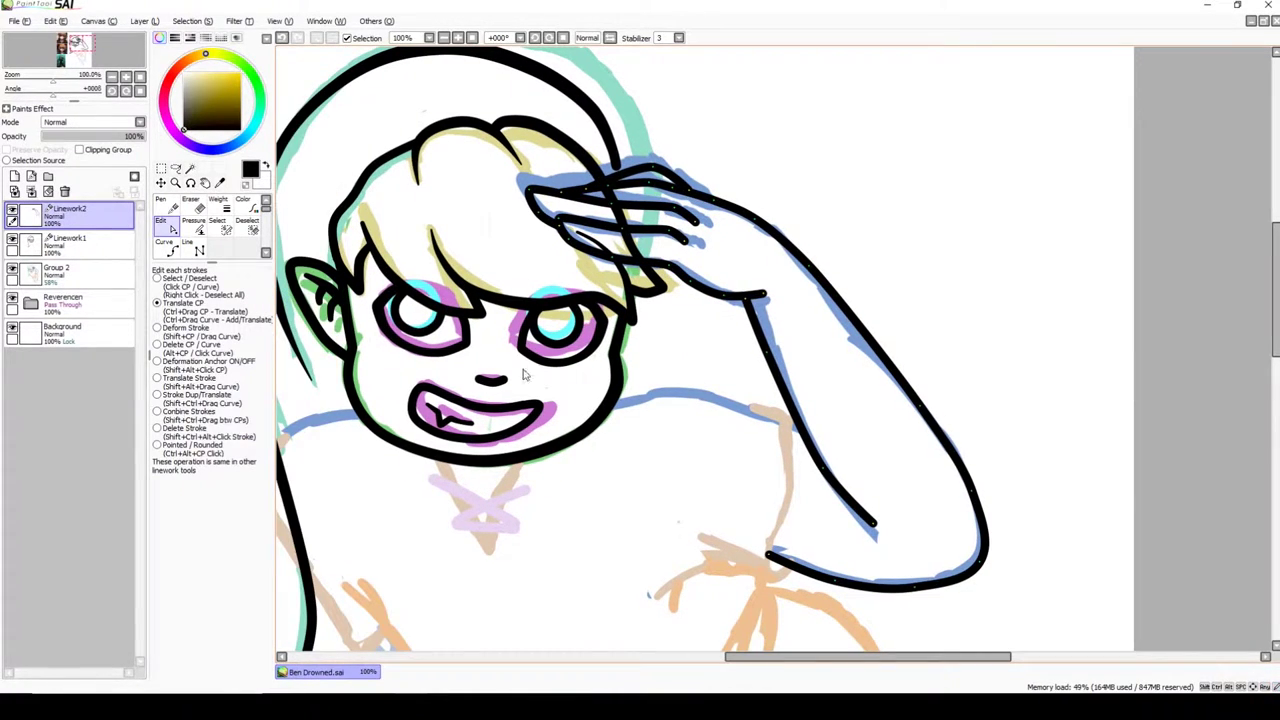
click(68, 240)
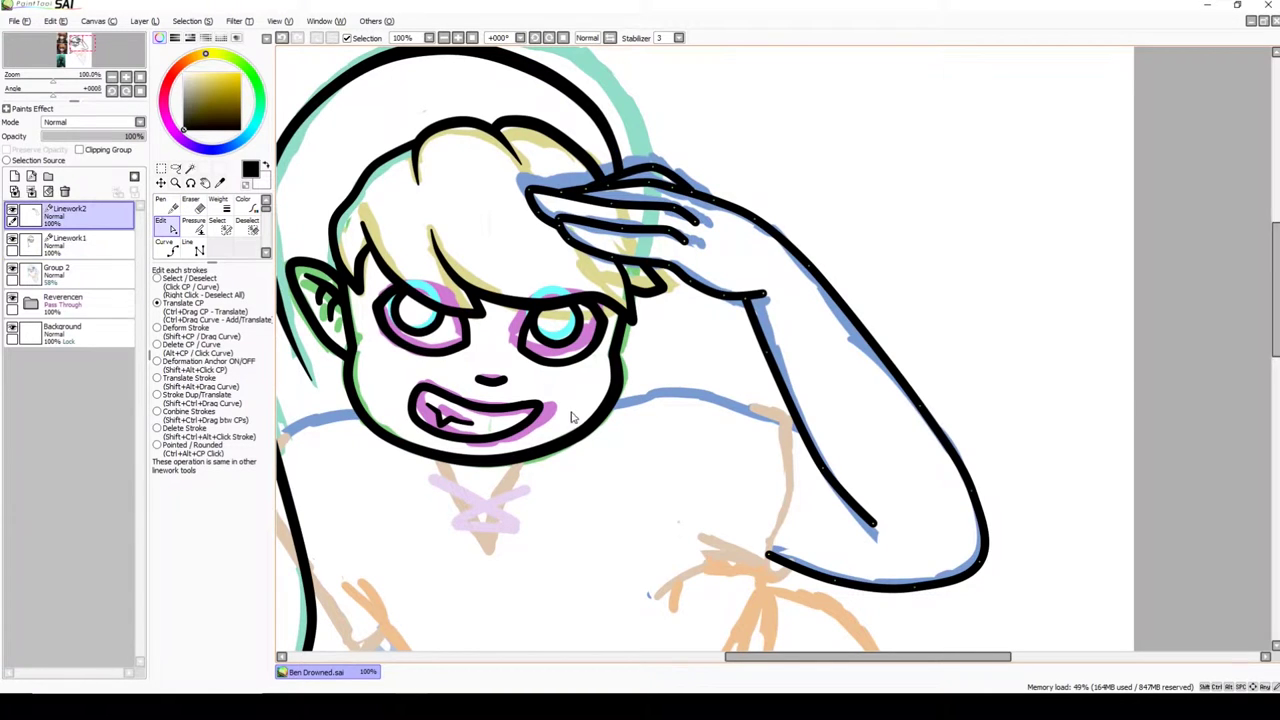
drag(672, 185, 598, 205)
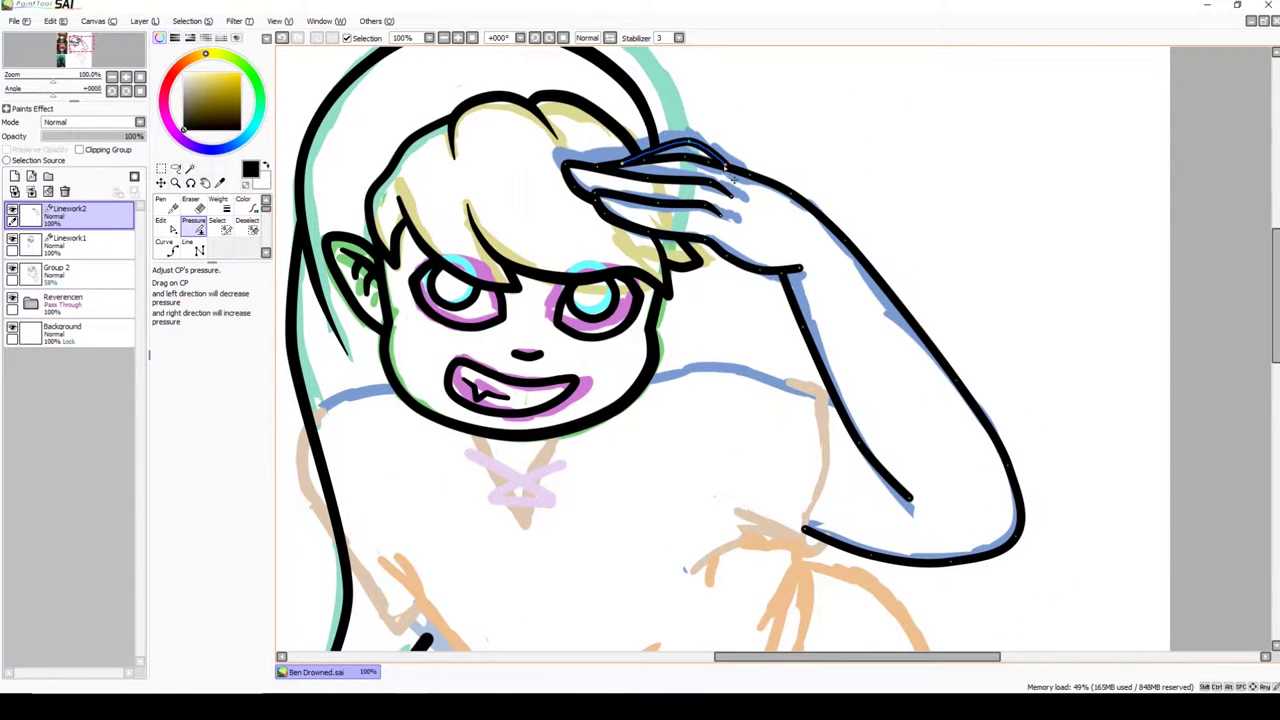
Step: Ink the tunic's shoulders, both sleeves and the underarm folds, plus the lowered arm's edge, over the sketch
drag(844, 419, 829, 371)
drag(1000, 500, 1070, 390)
click(165, 246)
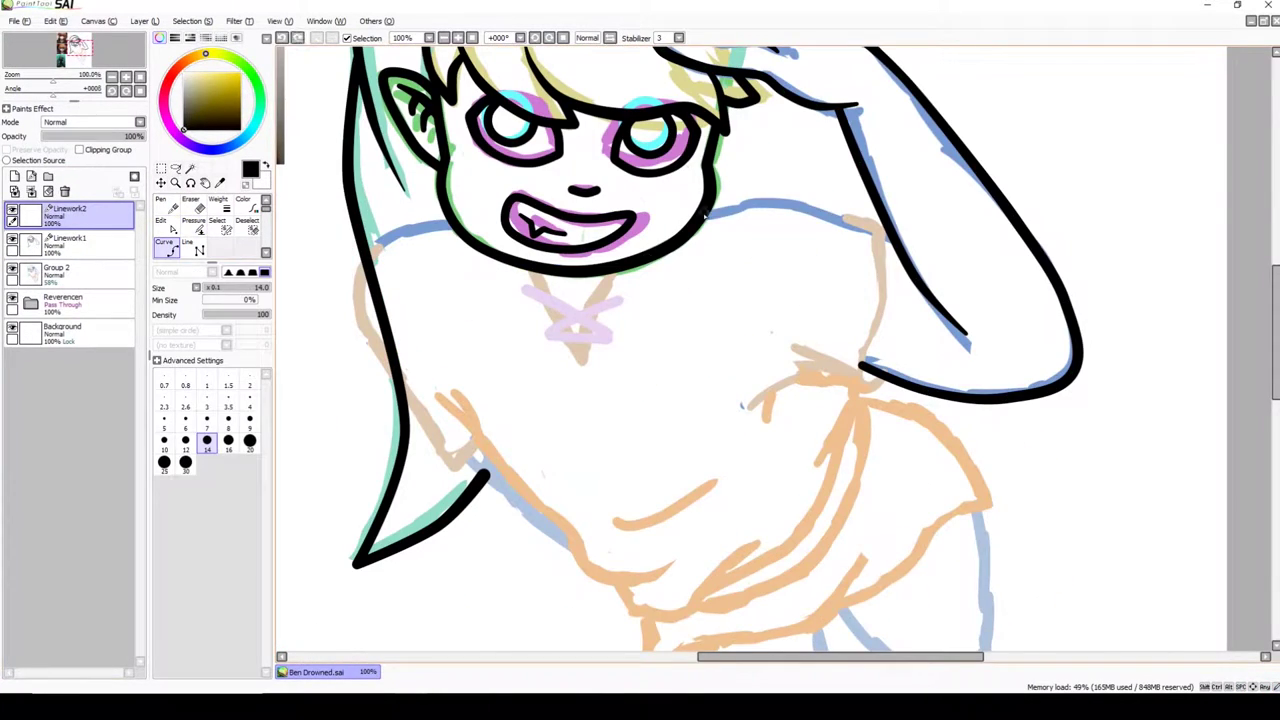
key(ctrl)
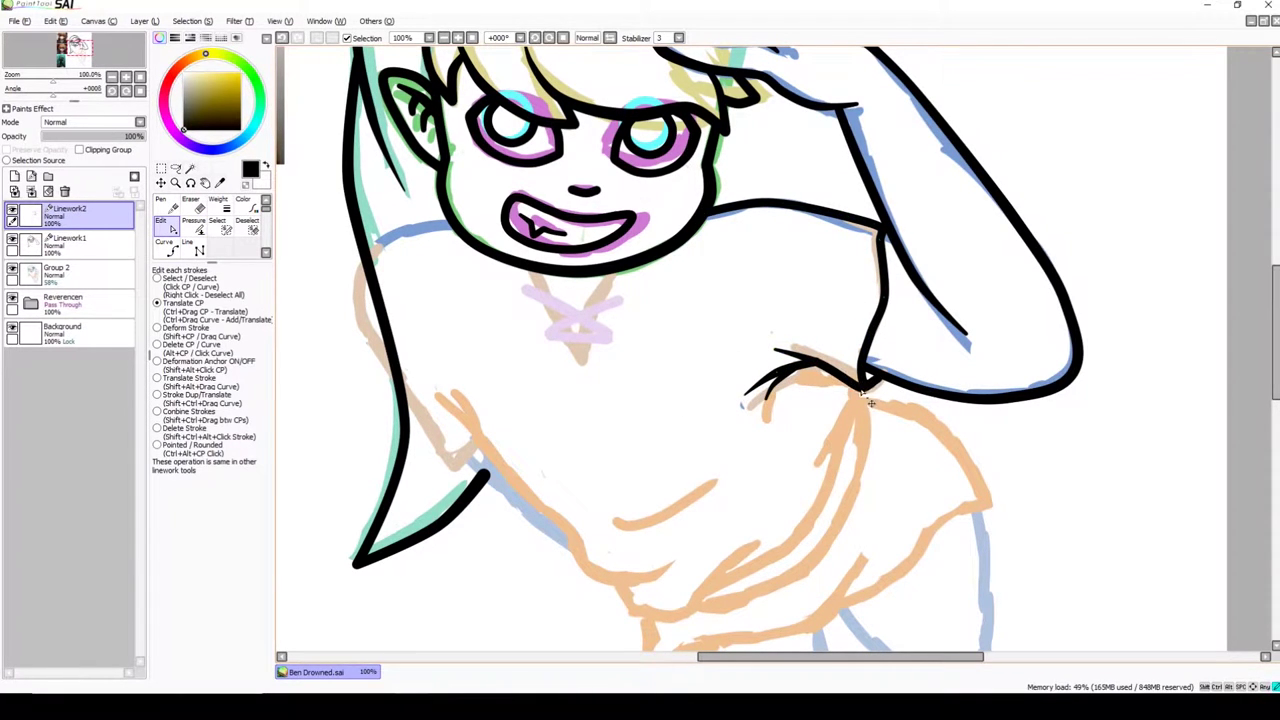
drag(866, 403, 937, 388)
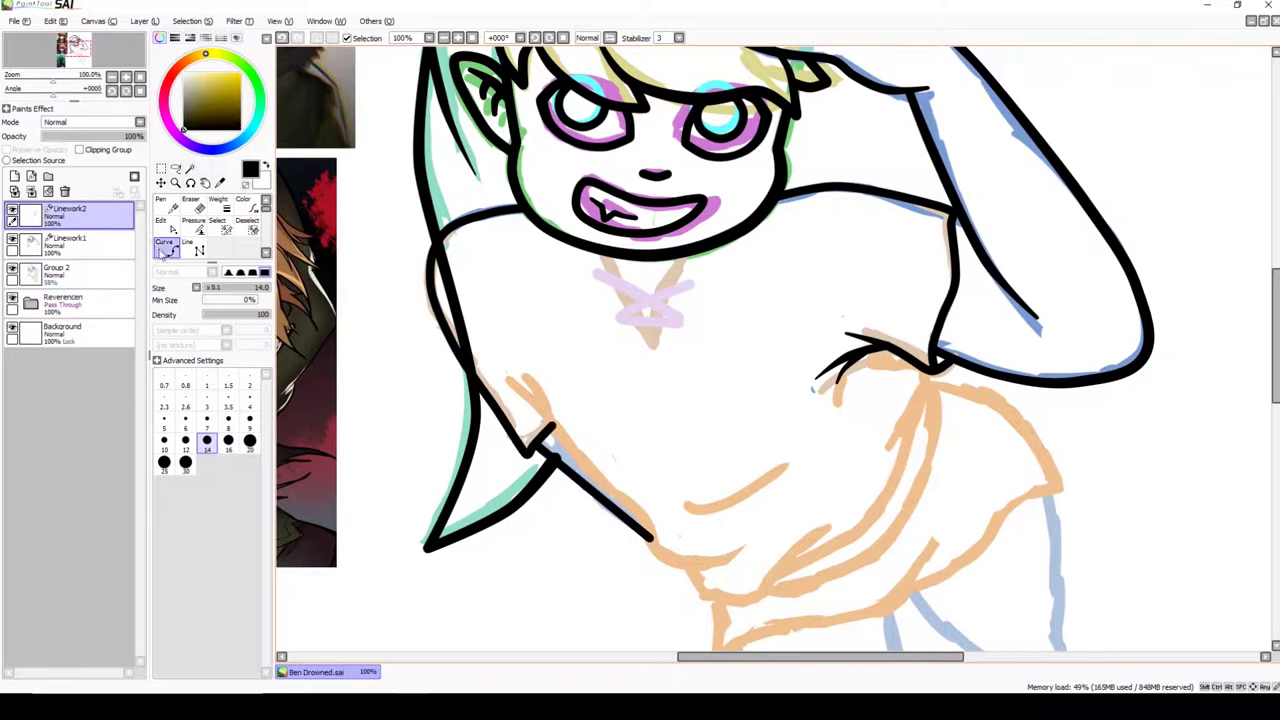
Step: Adjust the line weight of the tunic's shoulder and sleeve outlines, and rework the raised-arm sleeve edge into jagged tears
click(195, 222)
drag(557, 429, 430, 414)
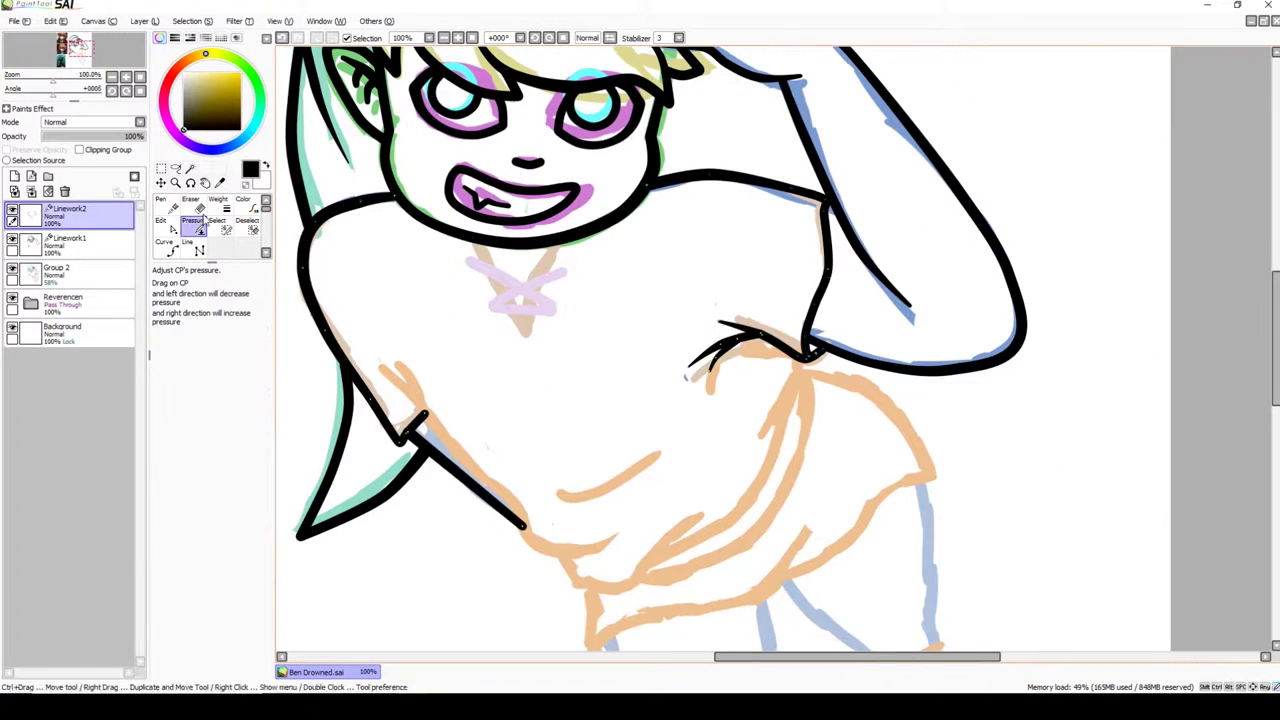
key(ctrl)
mouse_move(821, 287)
mouse_down()
mouse_move(840, 285)
mouse_move(815, 338)
mouse_up()
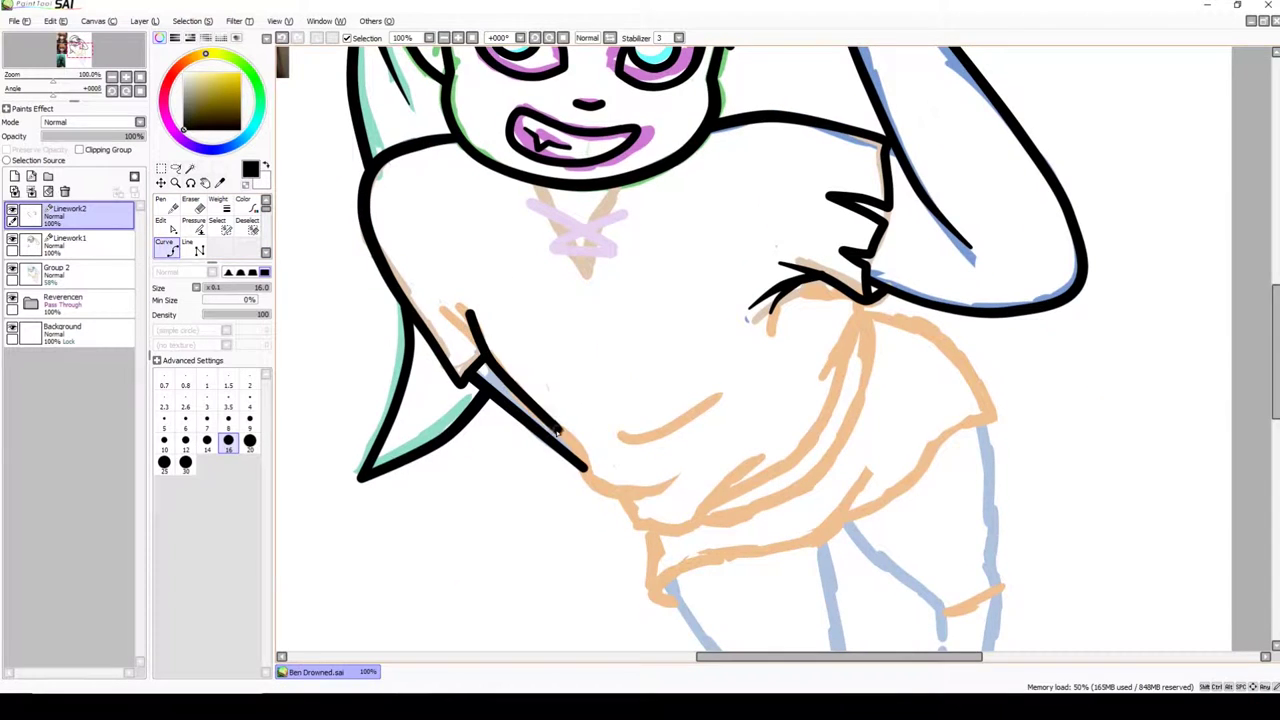
Step: Ink the tunic's lower side, the curved belly crease and the gathered waist folds, joining the fold ends at the underarm
drag(590, 468, 687, 472)
drag(619, 436, 732, 386)
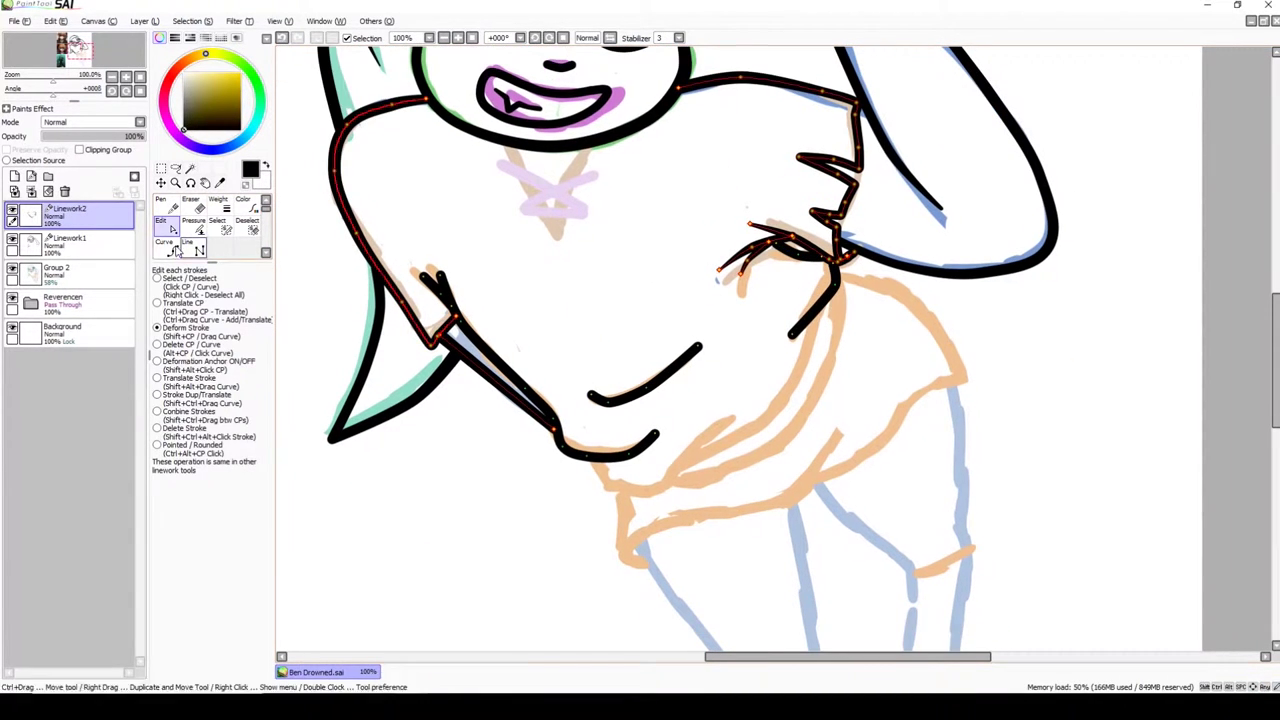
click(662, 492)
click(760, 412)
double_click(818, 334)
key(ctrl)
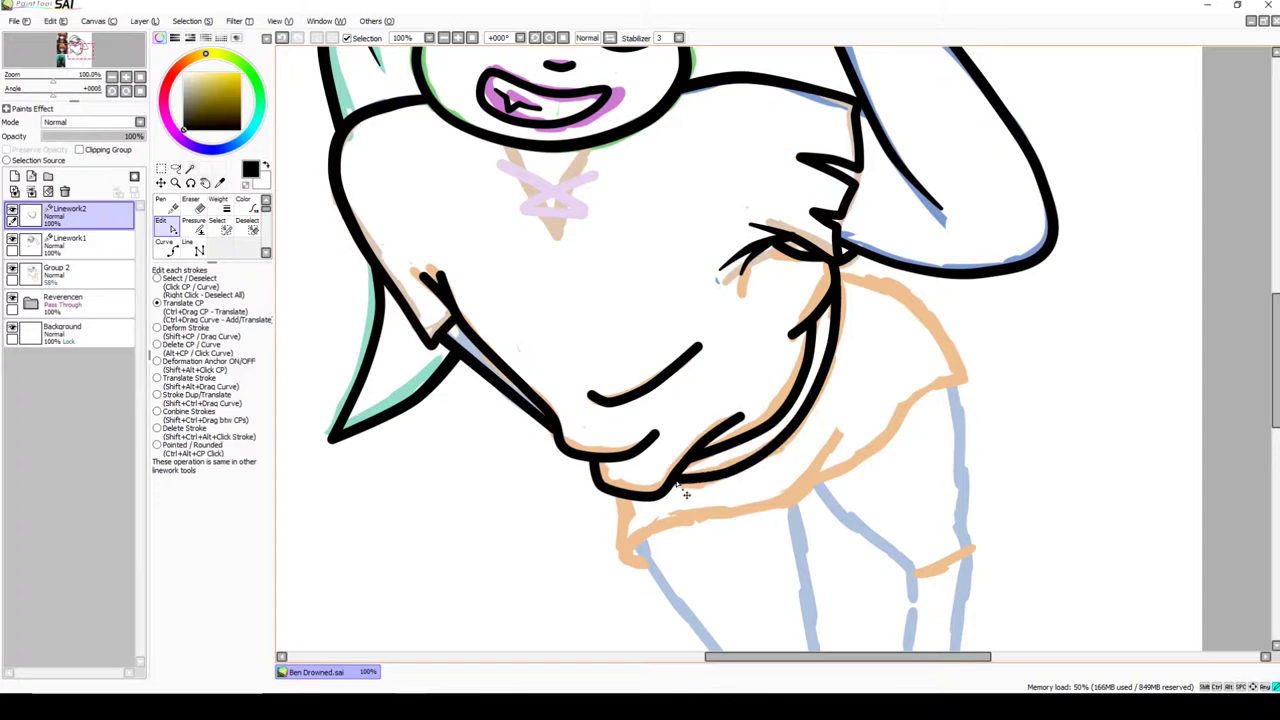
drag(810, 334, 841, 295)
Step: Taper the ends of the tunic's belly and waist fold lines by adjusting their control-point pressure
click(193, 220)
drag(645, 375, 621, 418)
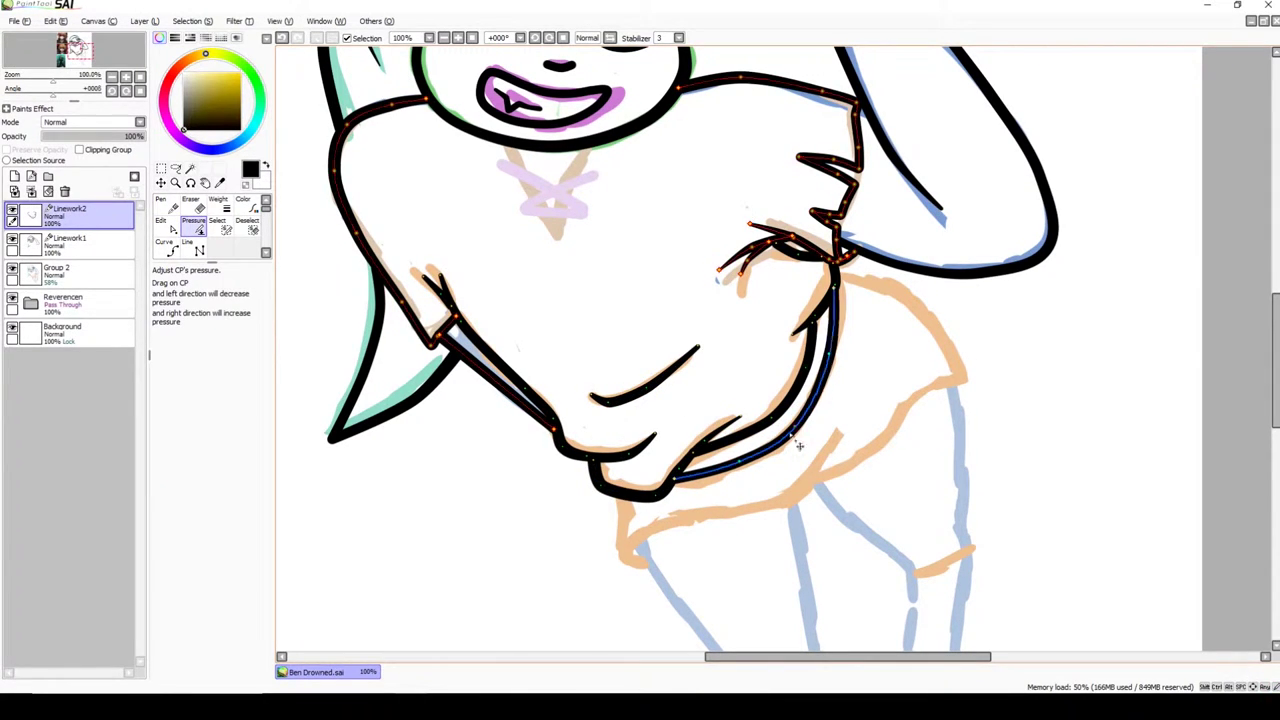
drag(799, 446, 830, 446)
Step: Ink the tunic's V-shaped neckline below the chin at size 16 and align its control points
click(166, 244)
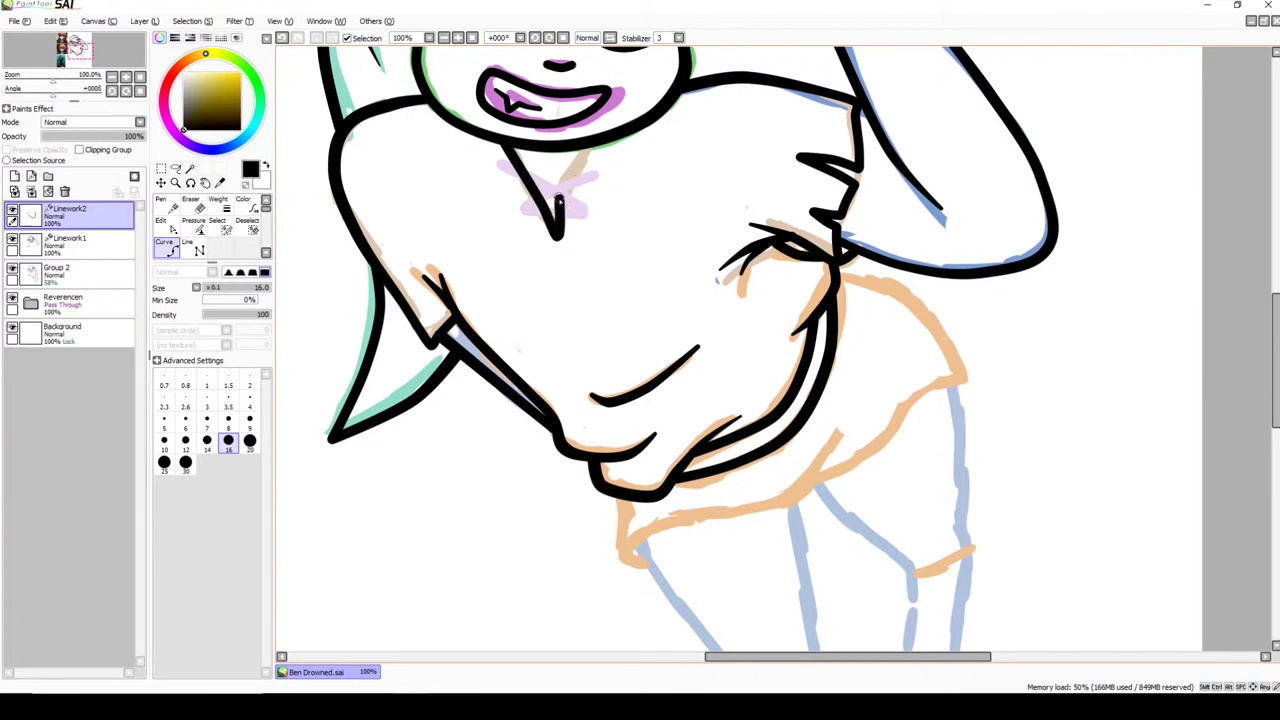
double_click(558, 236)
click(166, 215)
click(166, 244)
click(166, 215)
click(795, 245)
scroll(793, 243, up, 3)
Step: Ink the crossed laces over the V neckline and shift their control points into a star shape
click(166, 244)
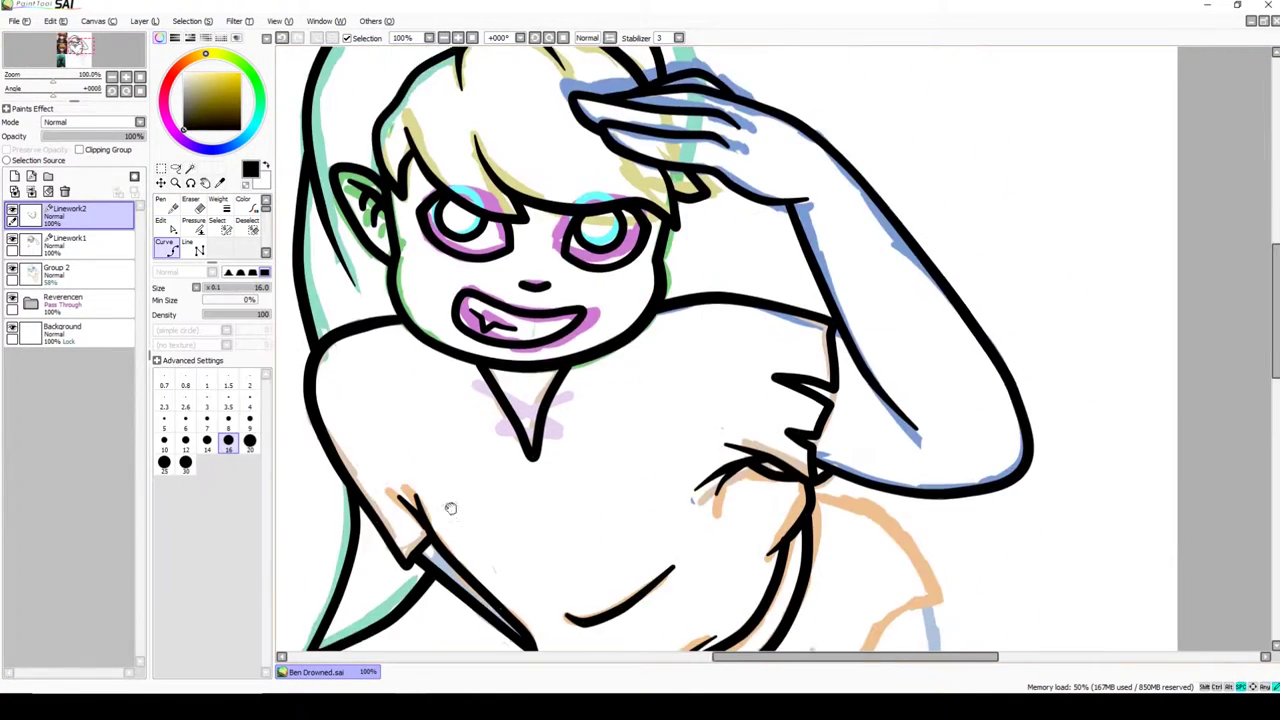
drag(507, 378, 548, 382)
click(166, 215)
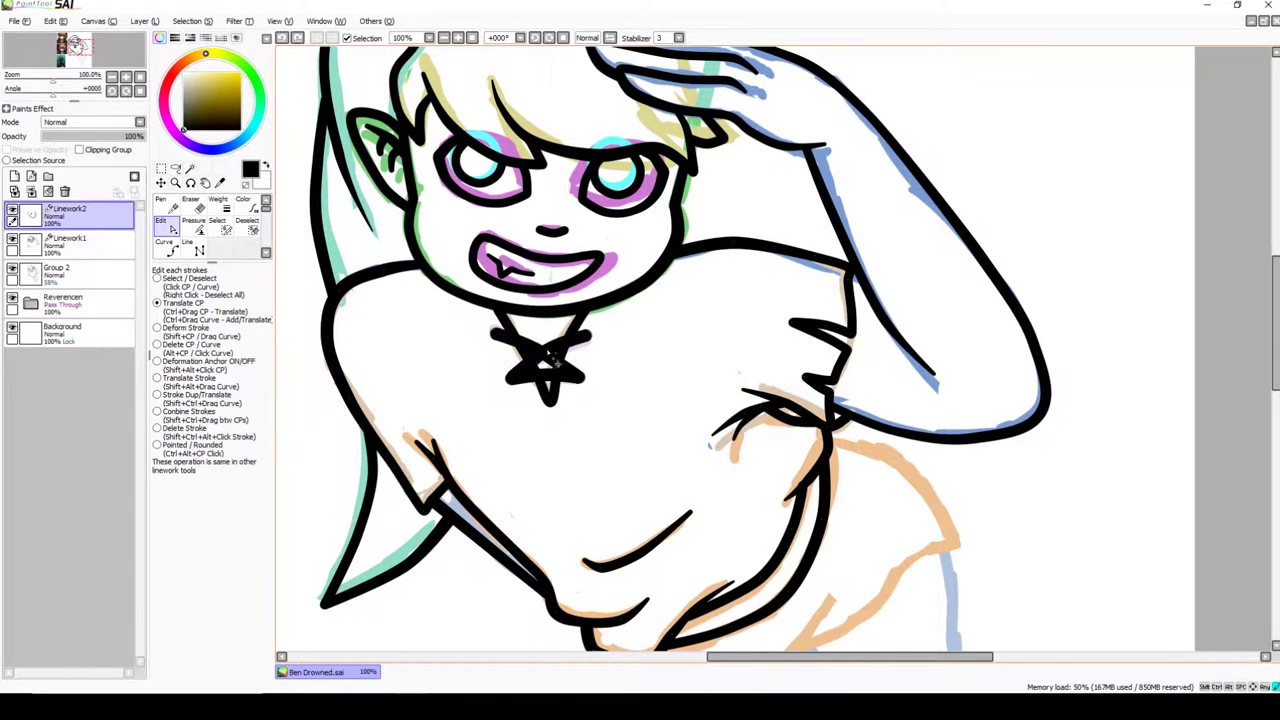
scroll(551, 357, down, 1)
click(166, 244)
drag(514, 372, 572, 324)
click(166, 215)
click(509, 320)
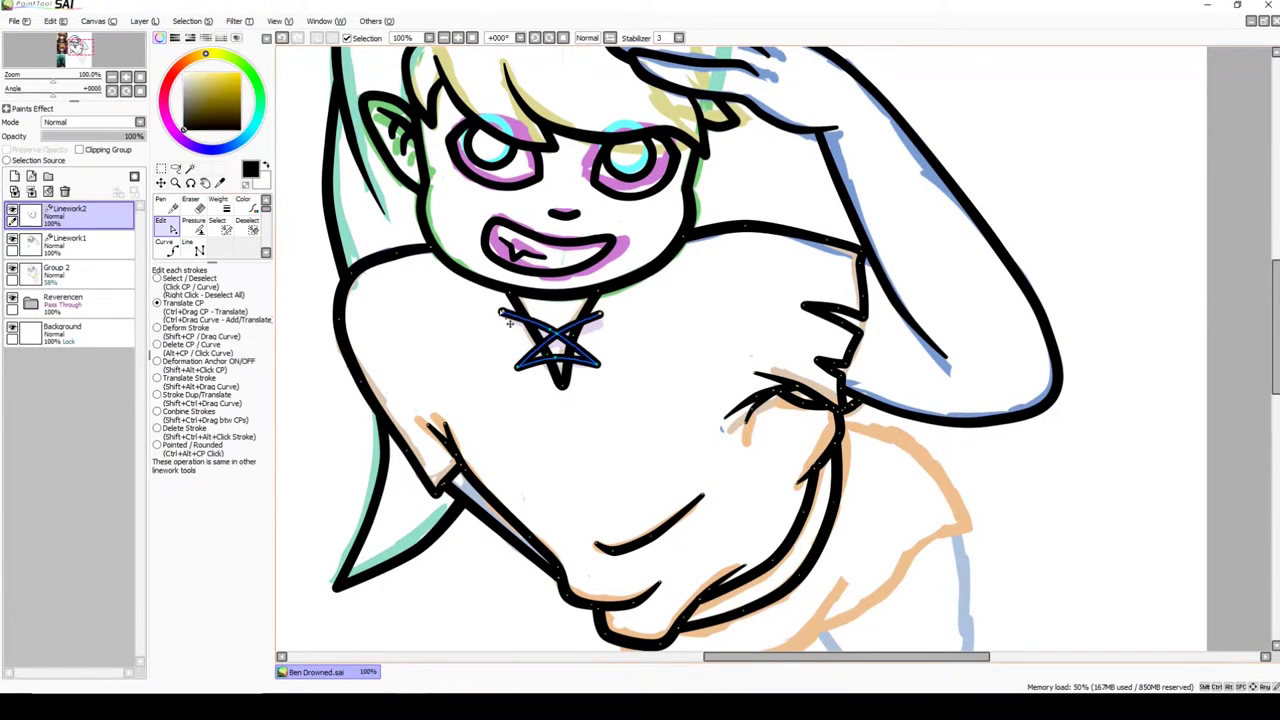
Step: Ink the tunic's skirt from the hip around the hem to its folded corner, including the crease, and adjust its line weight
scroll(509, 320, down, 3)
scroll(671, 277, up, 2)
scroll(700, 348, down, 3)
click(166, 244)
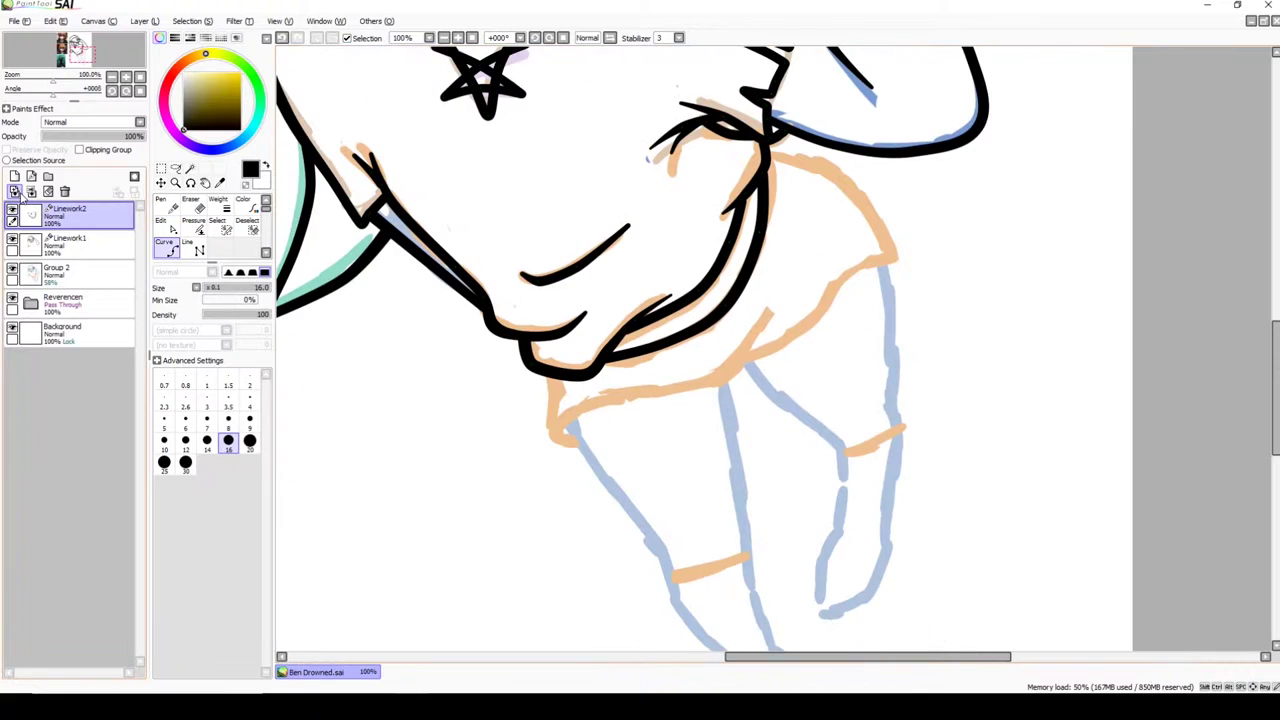
scroll(527, 340, down, 1)
click(549, 392)
click(755, 243)
click(865, 210)
double_click(740, 90)
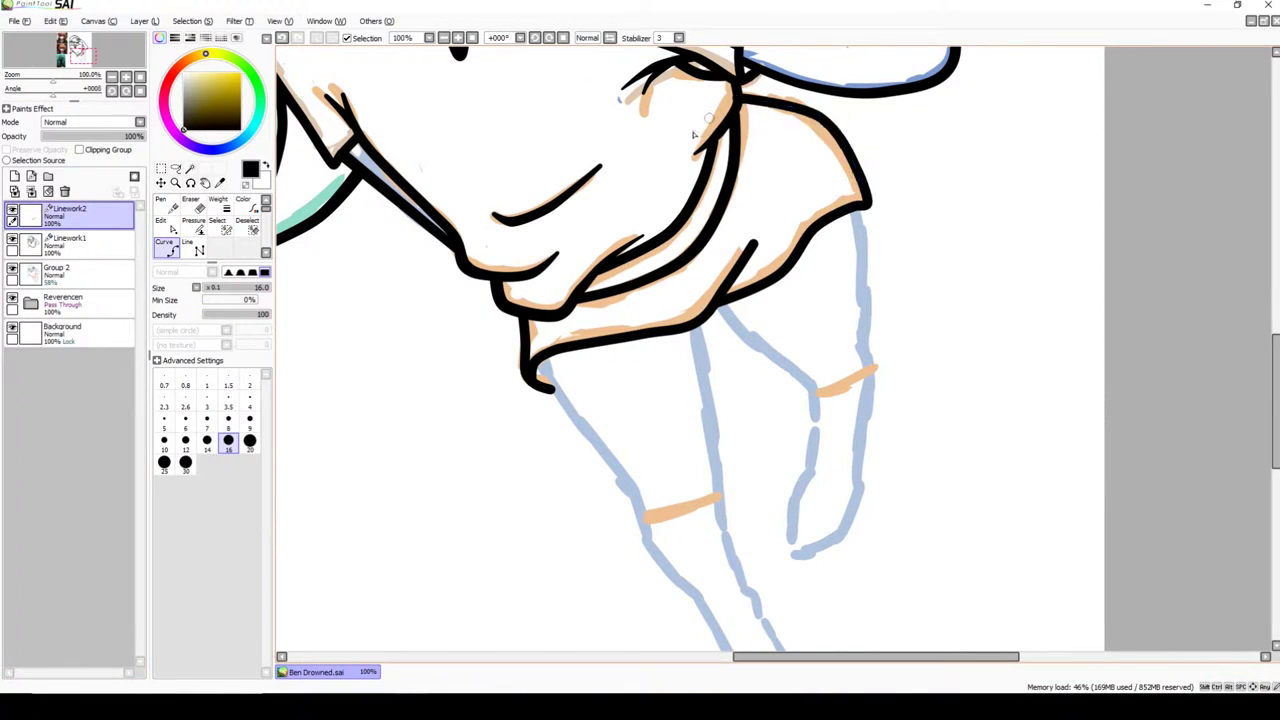
click(166, 215)
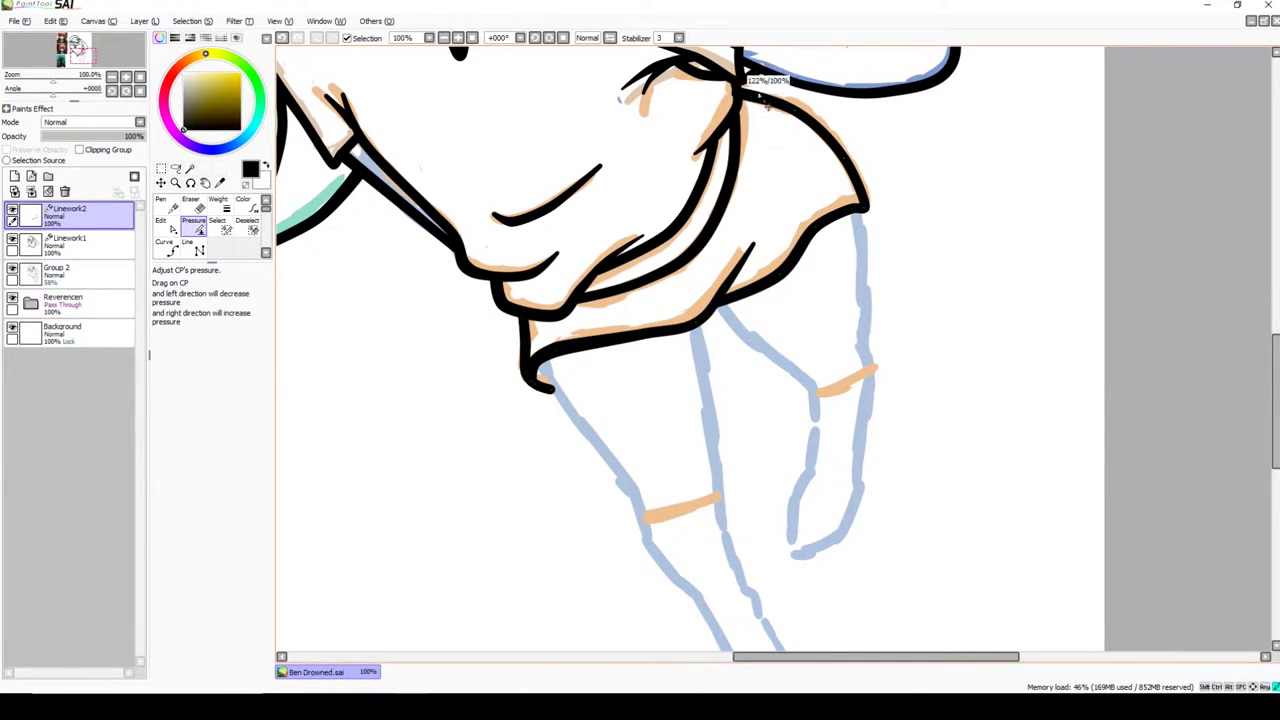
Step: Ink the front leg below the hem, with the boot's top edge, ankle and rounded foot
click(166, 244)
scroll(575, 188, down, 3)
click(752, 320)
click(667, 339)
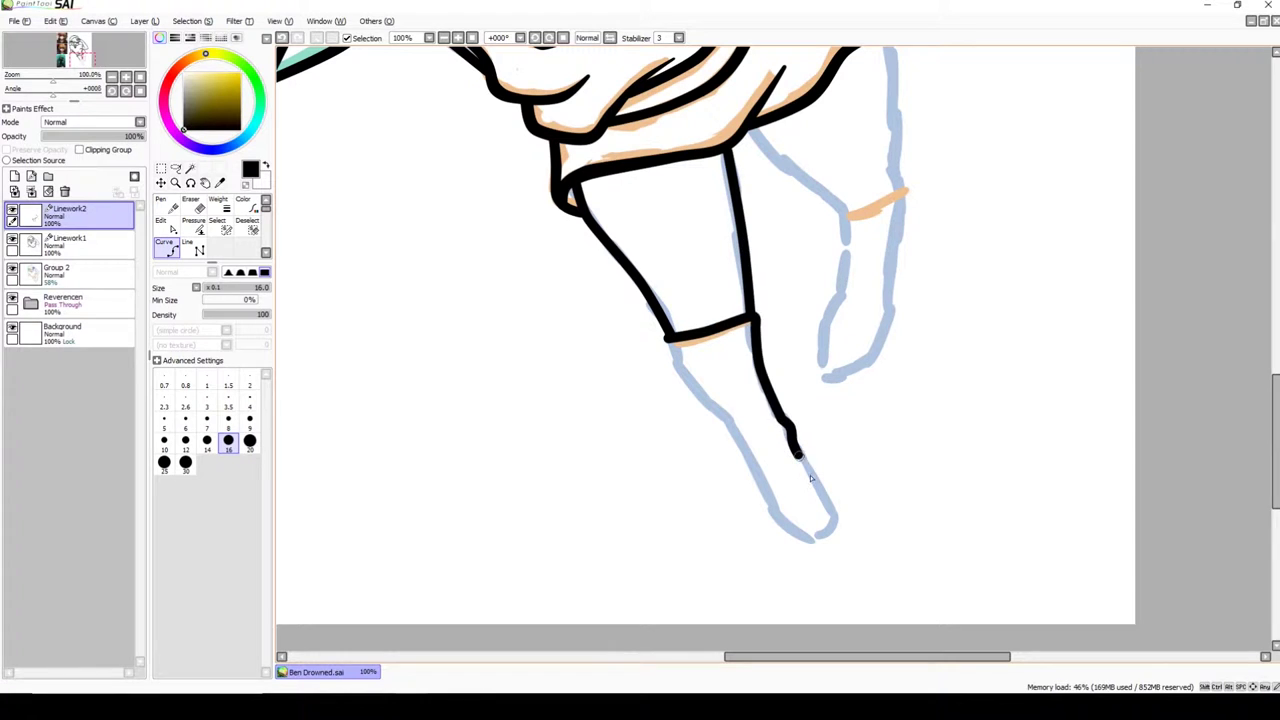
double_click(735, 440)
click(160, 218)
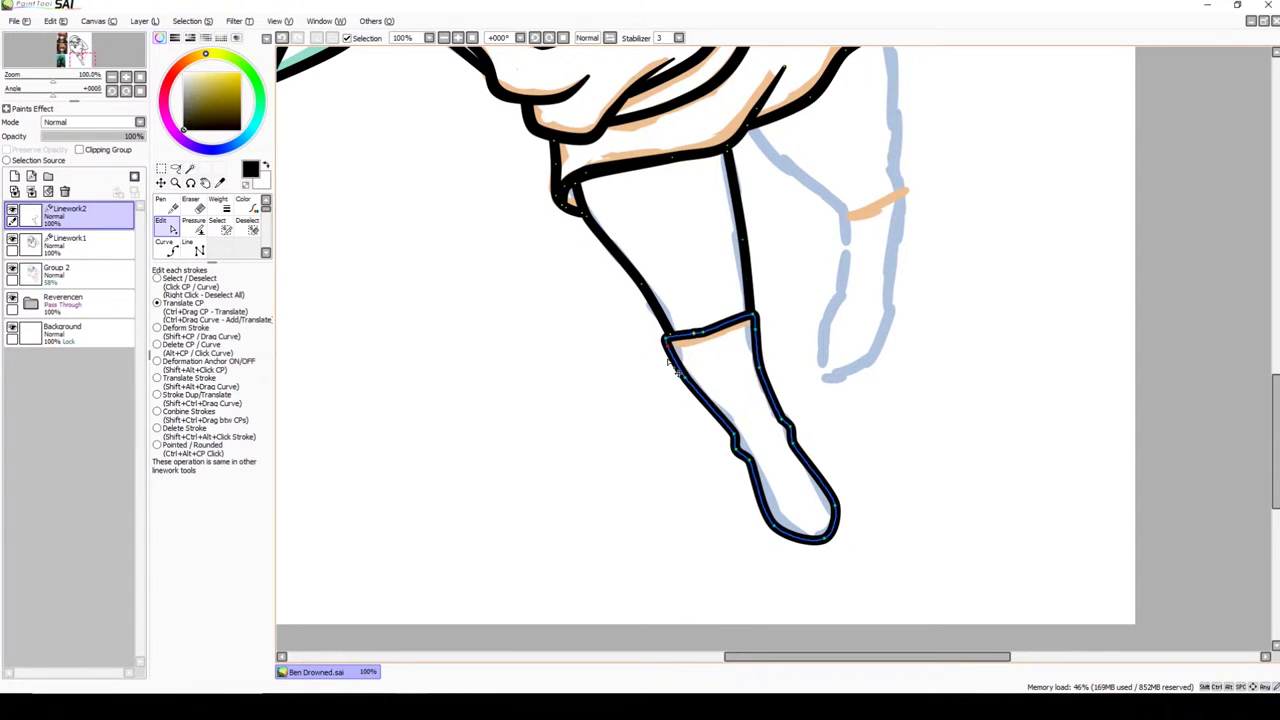
Step: Ink the other leg from the skirt hem, with its boot's top edge and rounded foot
click(166, 244)
scroll(700, 350, up, 2)
scroll(700, 350, right, 2)
click(770, 152)
click(776, 440)
click(722, 505)
double_click(722, 335)
scroll(720, 400, down, 1)
scroll(720, 400, right, 1)
Step: Align the rear leg's control points, deform its boot so the foot swings outward, and refine the line weight
key(ctrl)
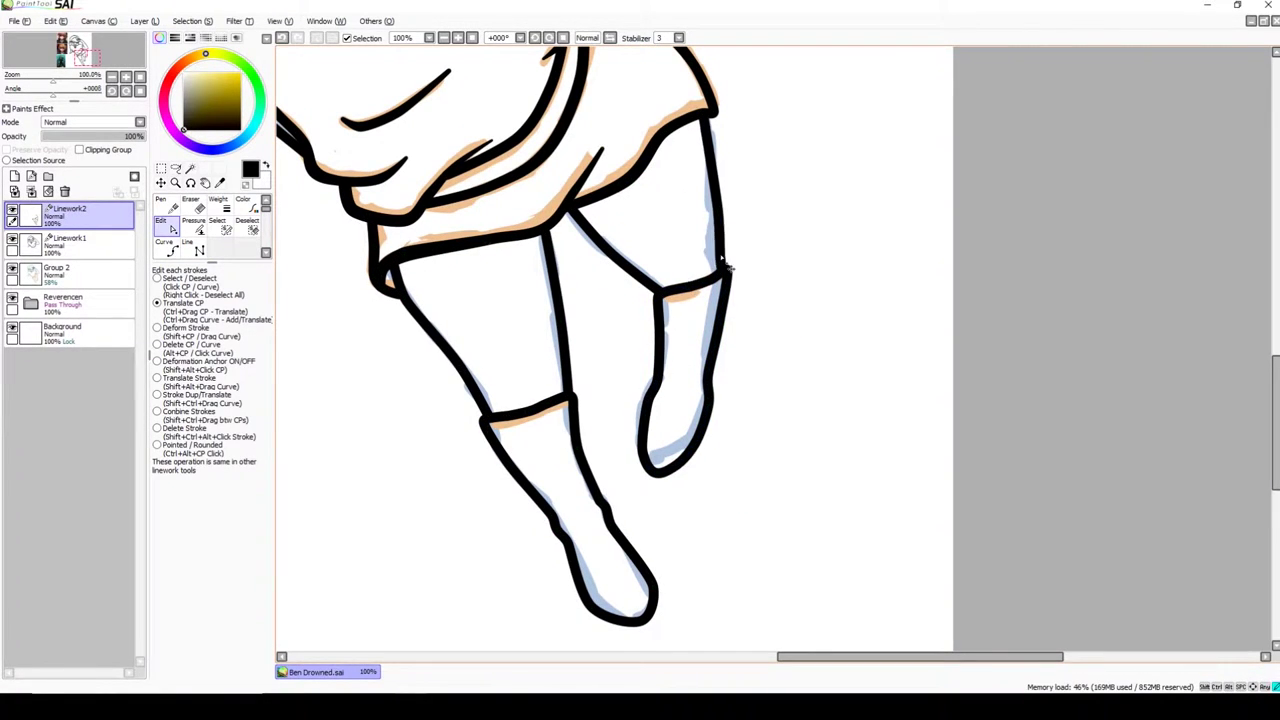
scroll(590, 300, down, 1)
scroll(590, 300, right, 1)
drag(628, 440, 655, 445)
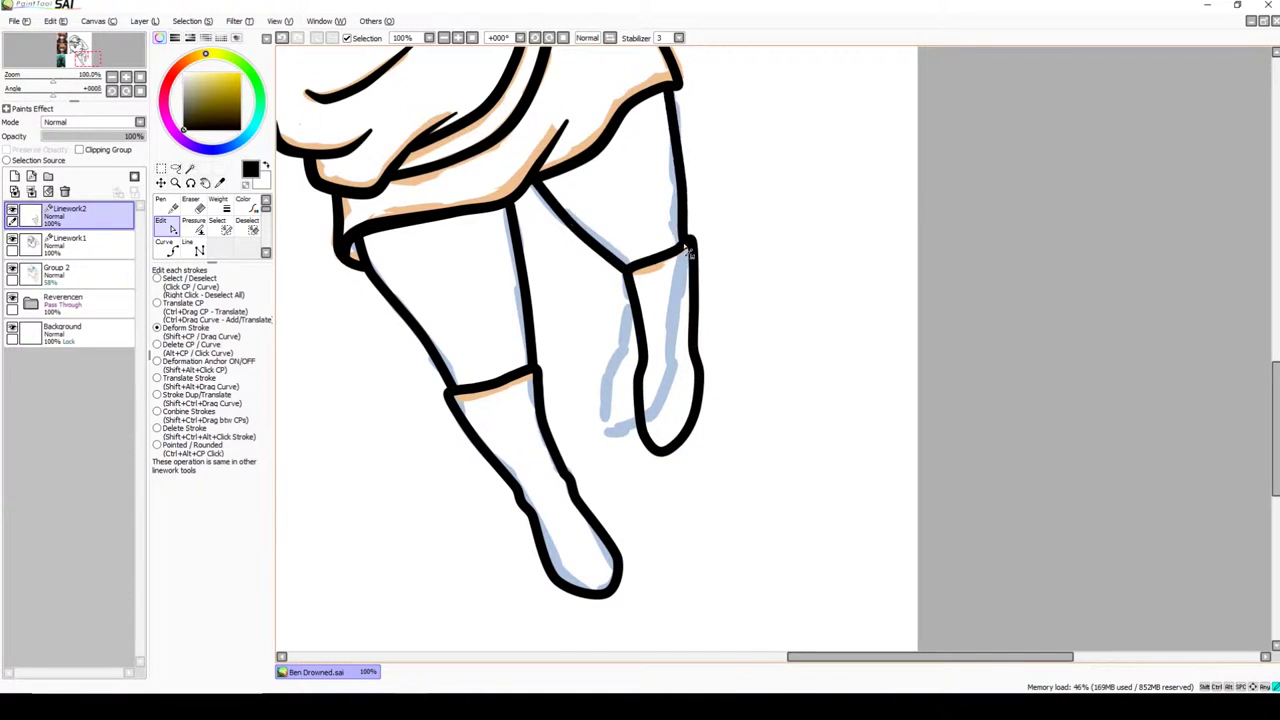
scroll(700, 460, down, 2)
scroll(700, 460, up, 3)
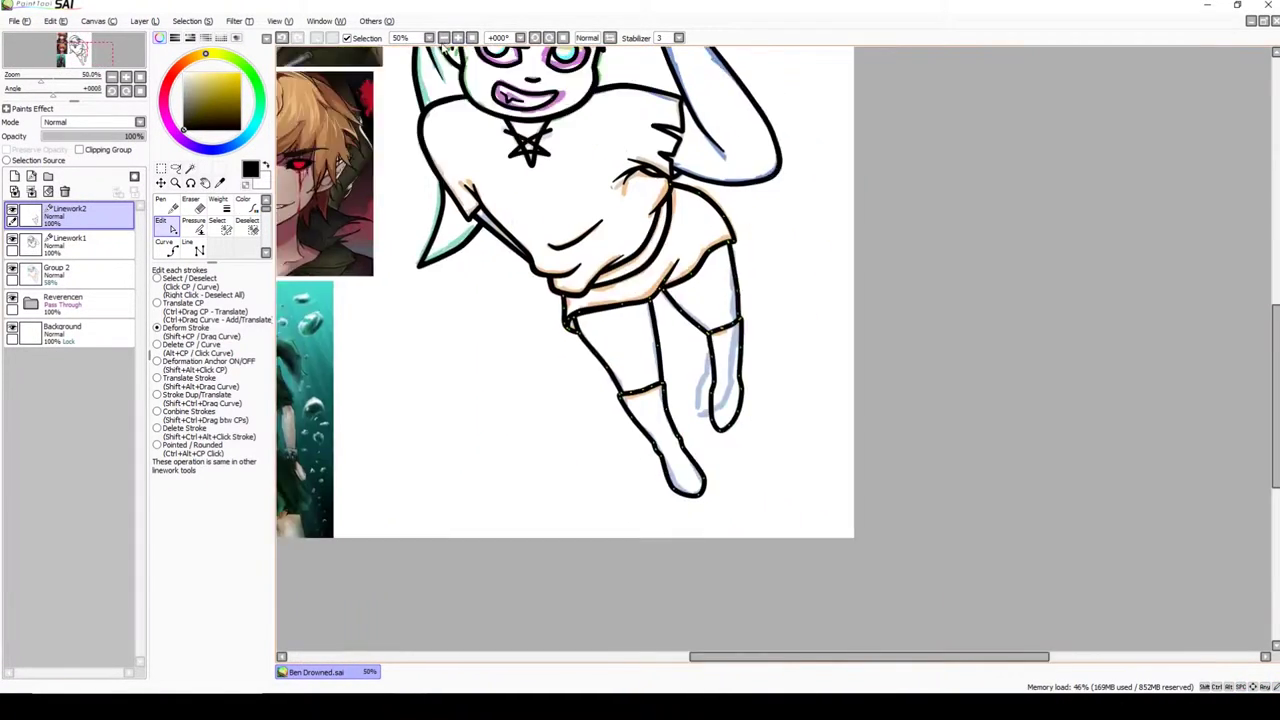
click(193, 220)
drag(543, 345, 613, 315)
scroll(800, 388, down, 2)
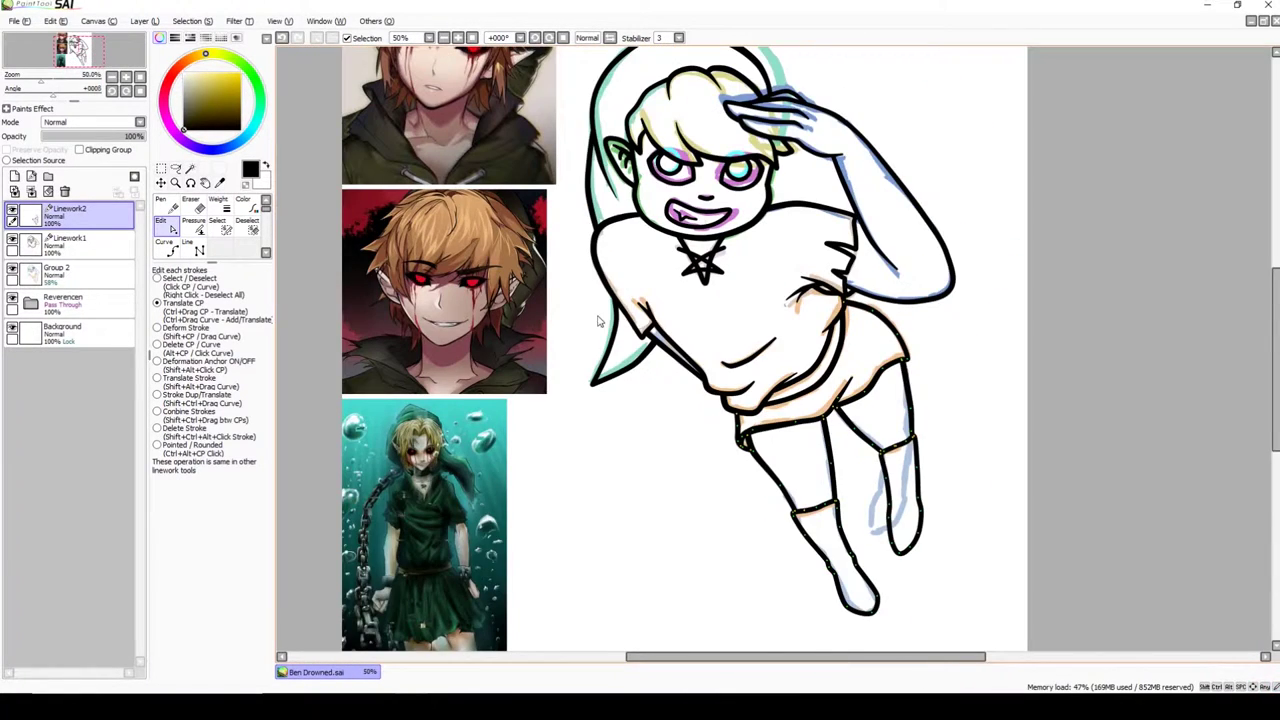
Step: Merge Linework2 down into Linework1, add a new linework layer, and draw a jagged sideburn lock beside the ear
click(31, 191)
click(31, 176)
click(161, 199)
scroll(665, 200, up, 3)
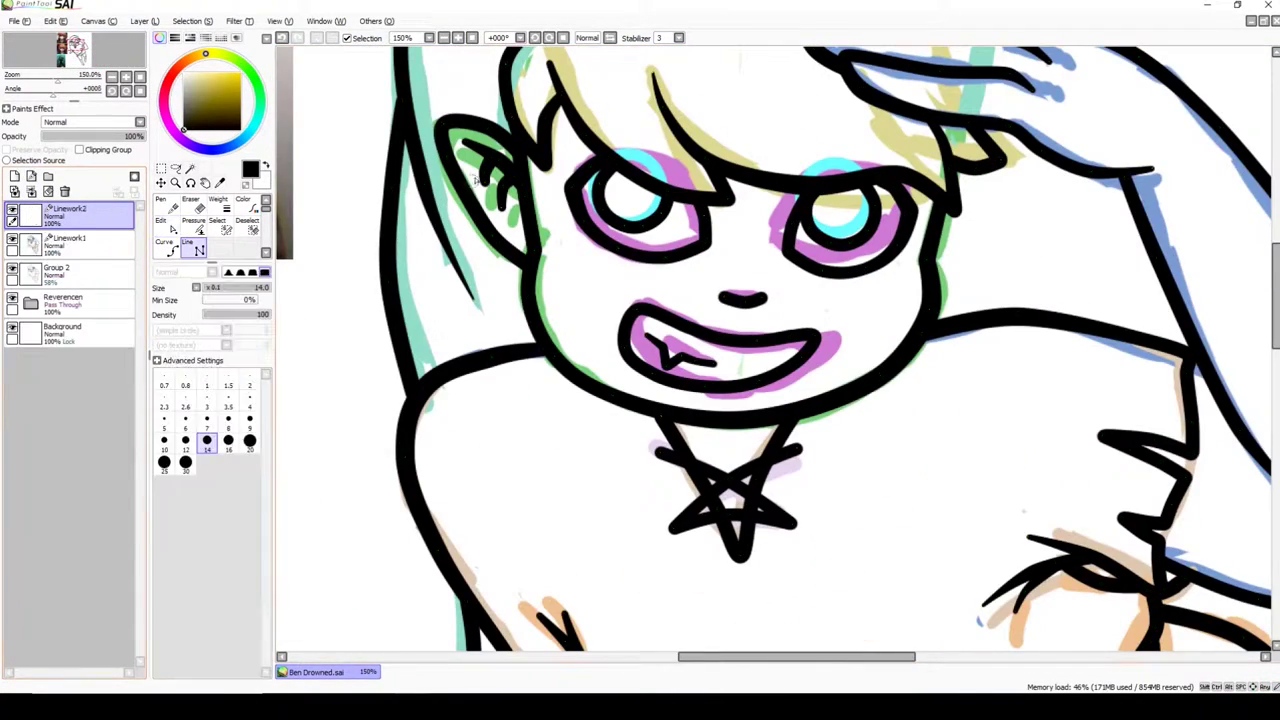
click(161, 219)
drag(548, 175, 590, 277)
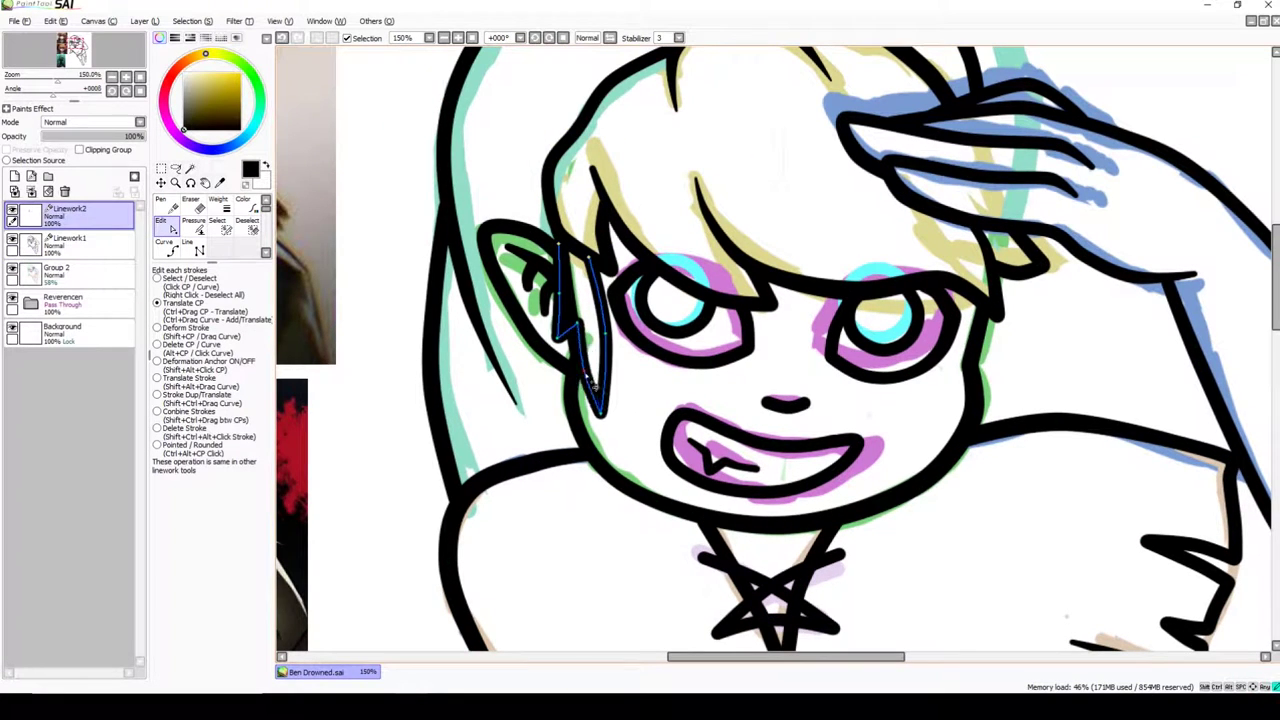
Step: Erase the Linework1 face outline inside the sideburn lock, hide Group 2, and fade Linework1 to 42%
key(e)
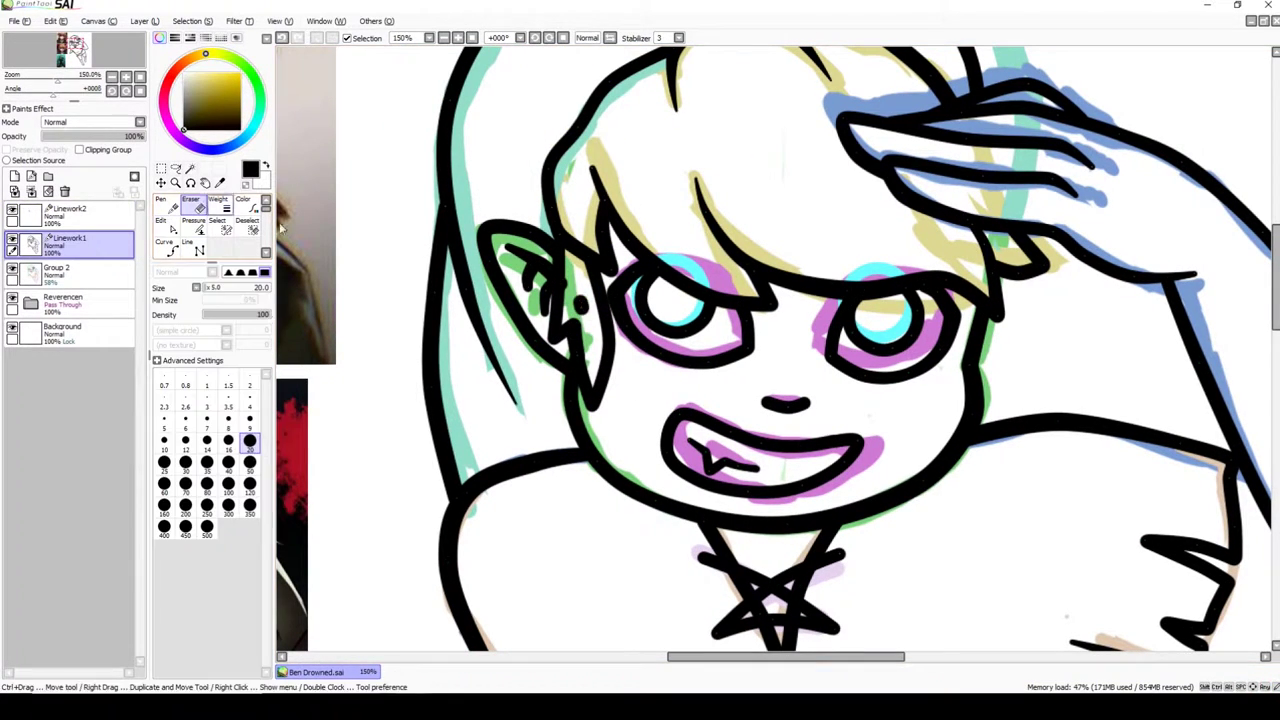
click(161, 219)
click(70, 210)
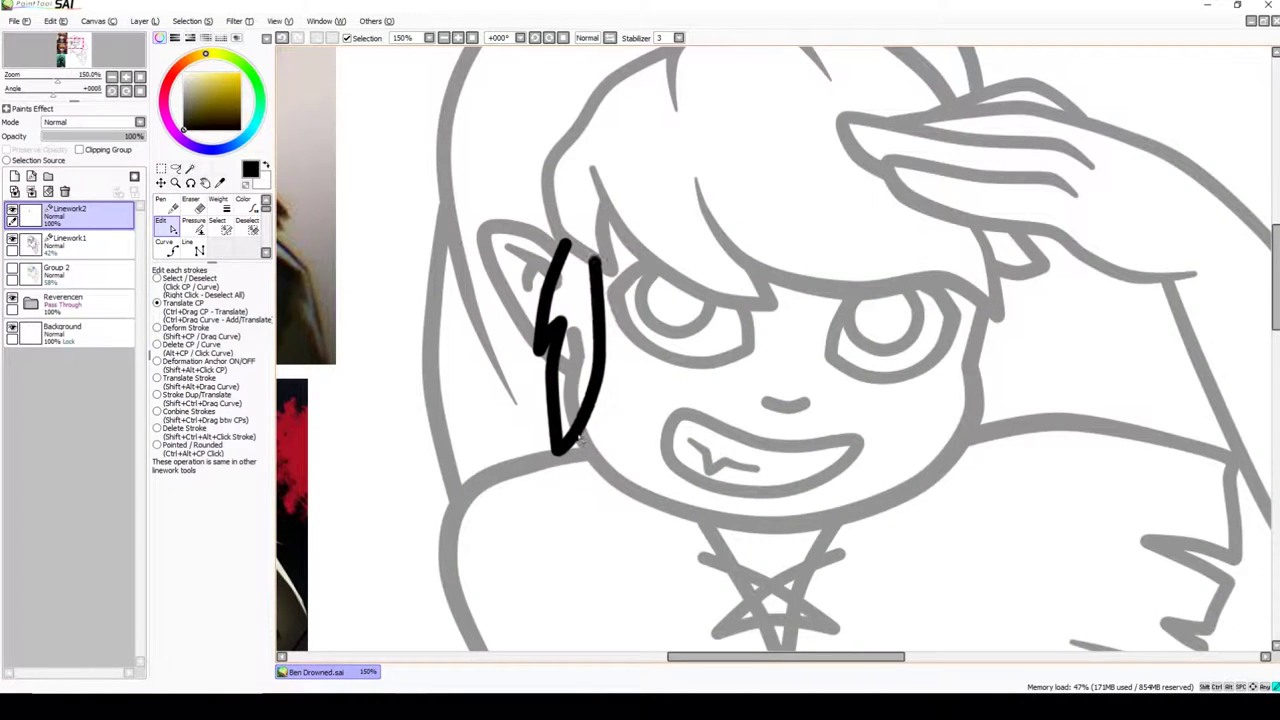
Step: Lengthen and reshape the sideburn lock on Linework2 so its tip reaches the shoulder line
key(e)
key(e)
key(p)
key(e)
key(p)
key(e)
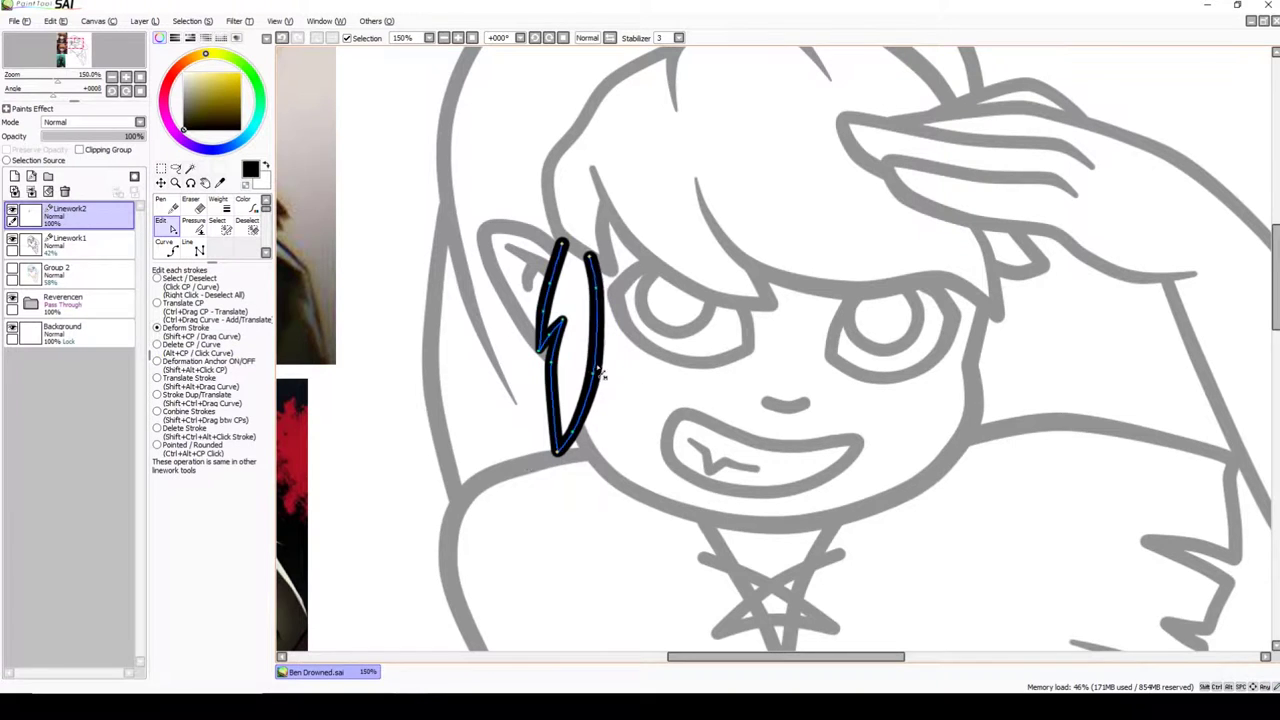
Step: Restore Linework1 to 100% opacity and adjust the ear's inner lines to fit beside the sideburn lock
click(70, 240)
click(140, 135)
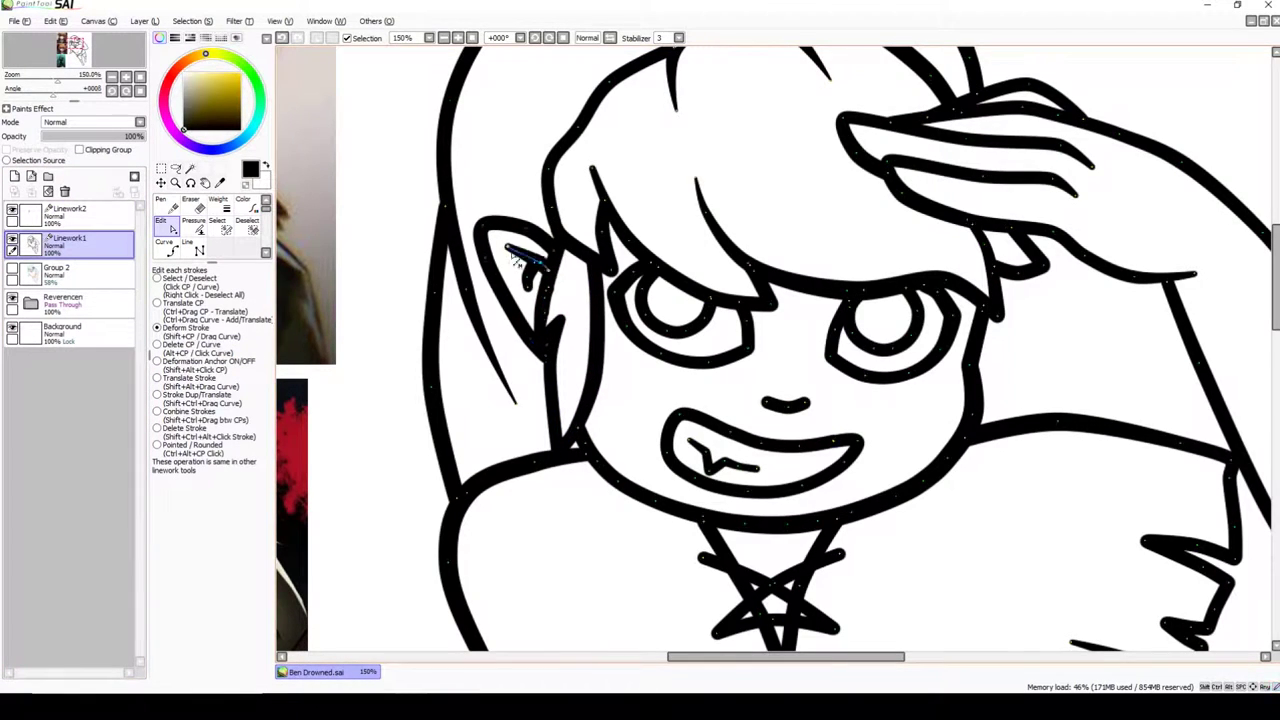
key(e)
scroll(515, 283, down, 4)
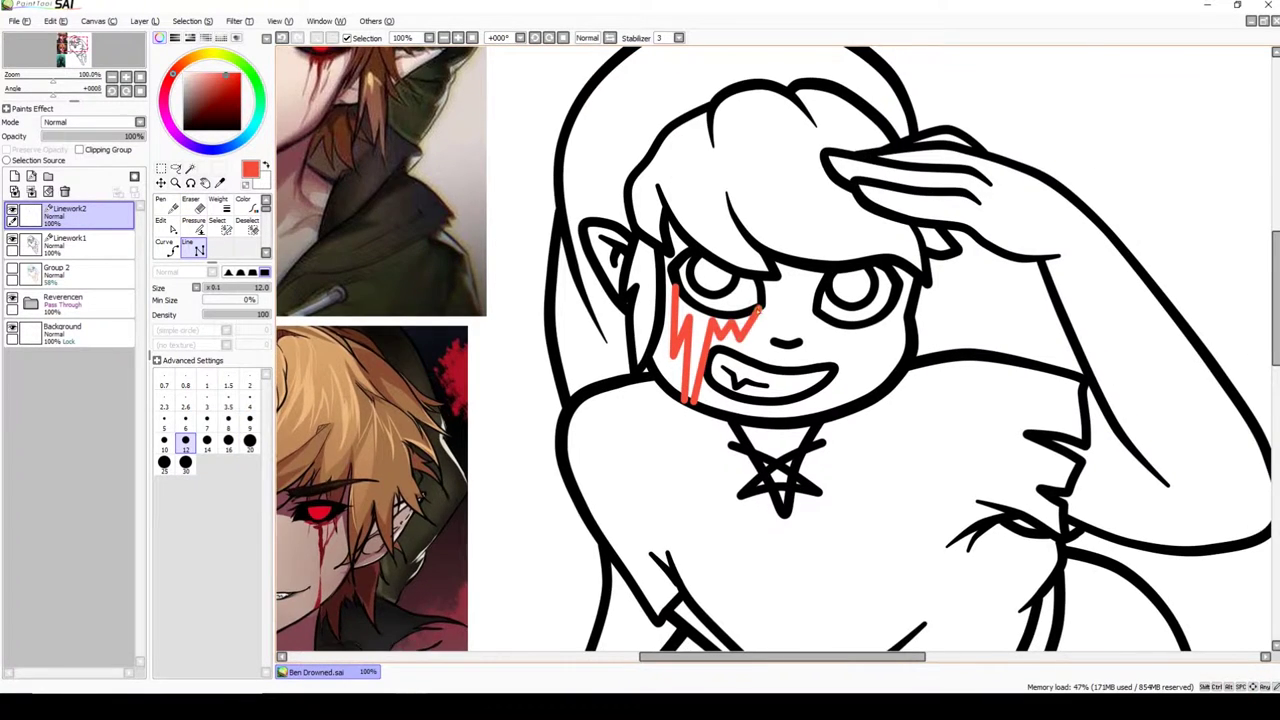
Step: Reshape the red zigzag beneath the eye nearest the pointed ear into rounded blood drips running down the cheek
scroll(651, 351, up, 2)
drag(620, 330, 651, 351)
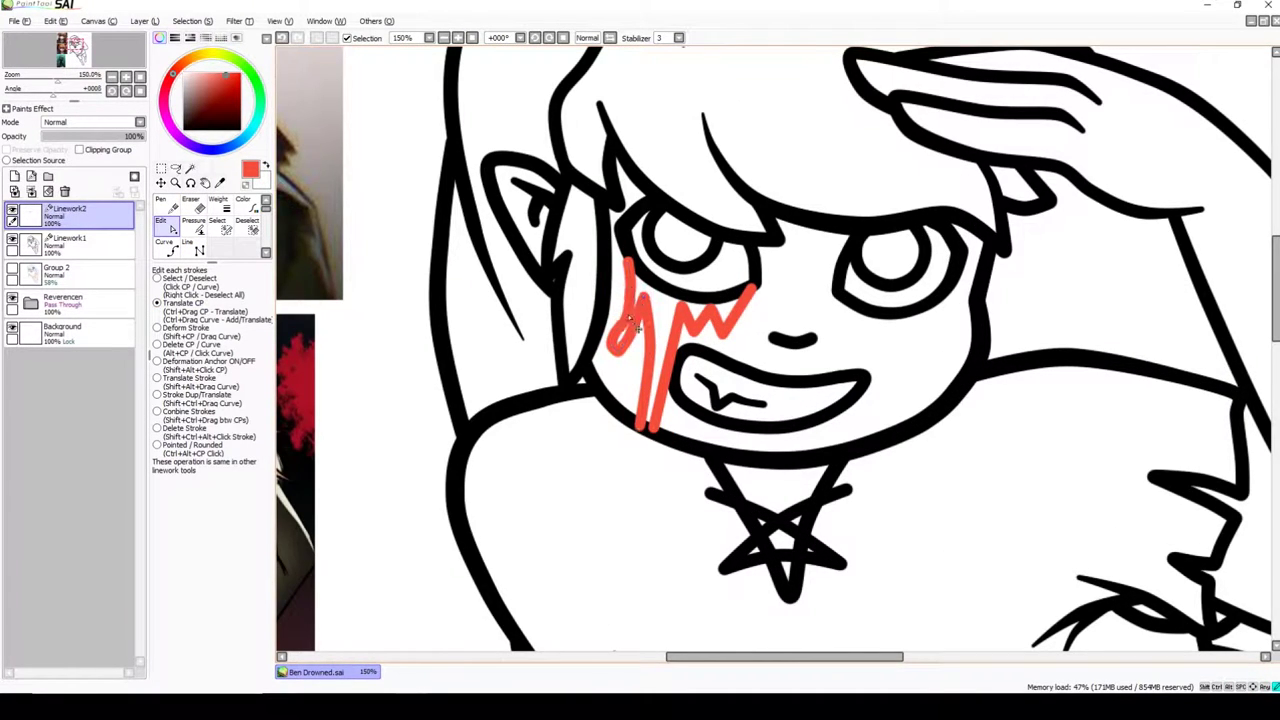
drag(640, 437, 643, 455)
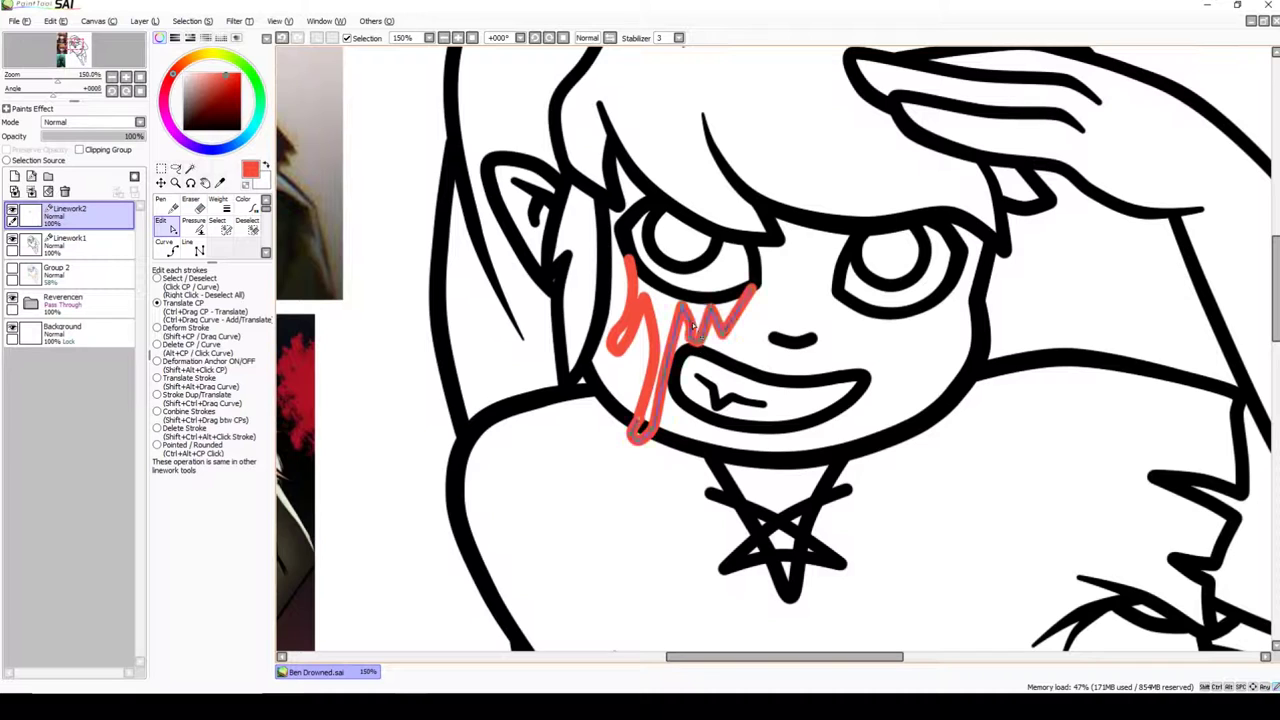
drag(708, 332, 655, 345)
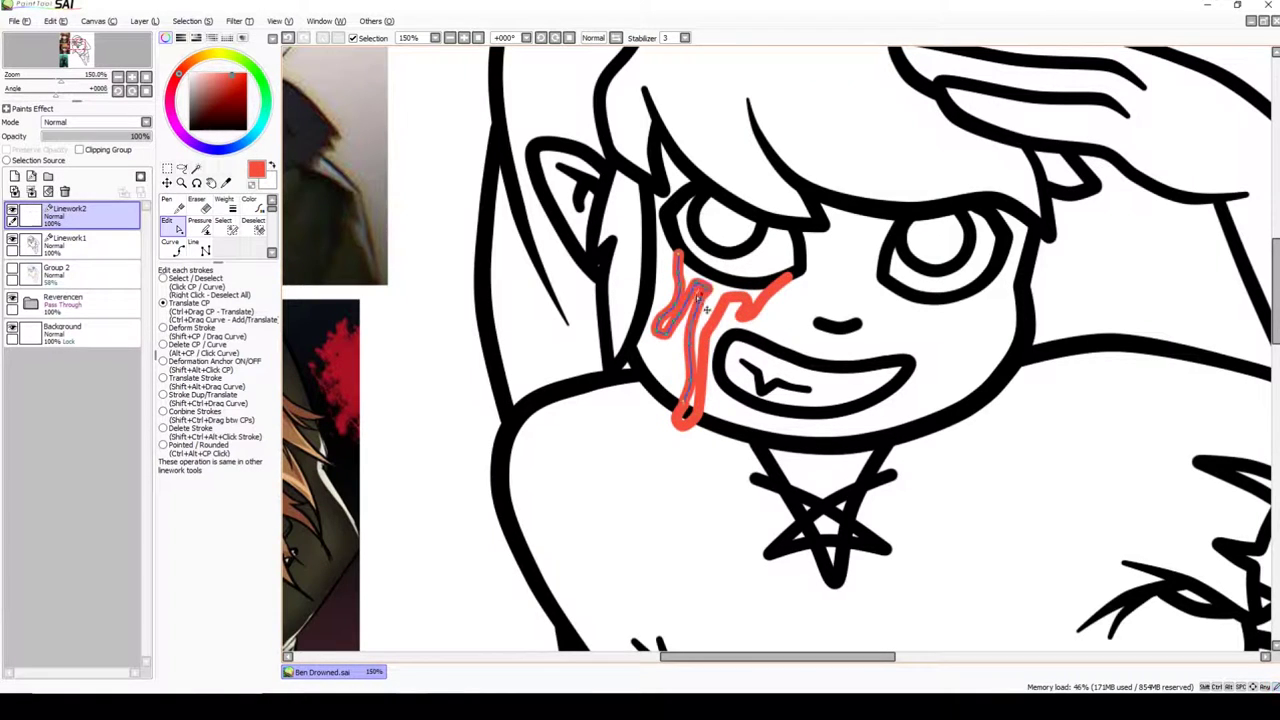
key(n)
key(e)
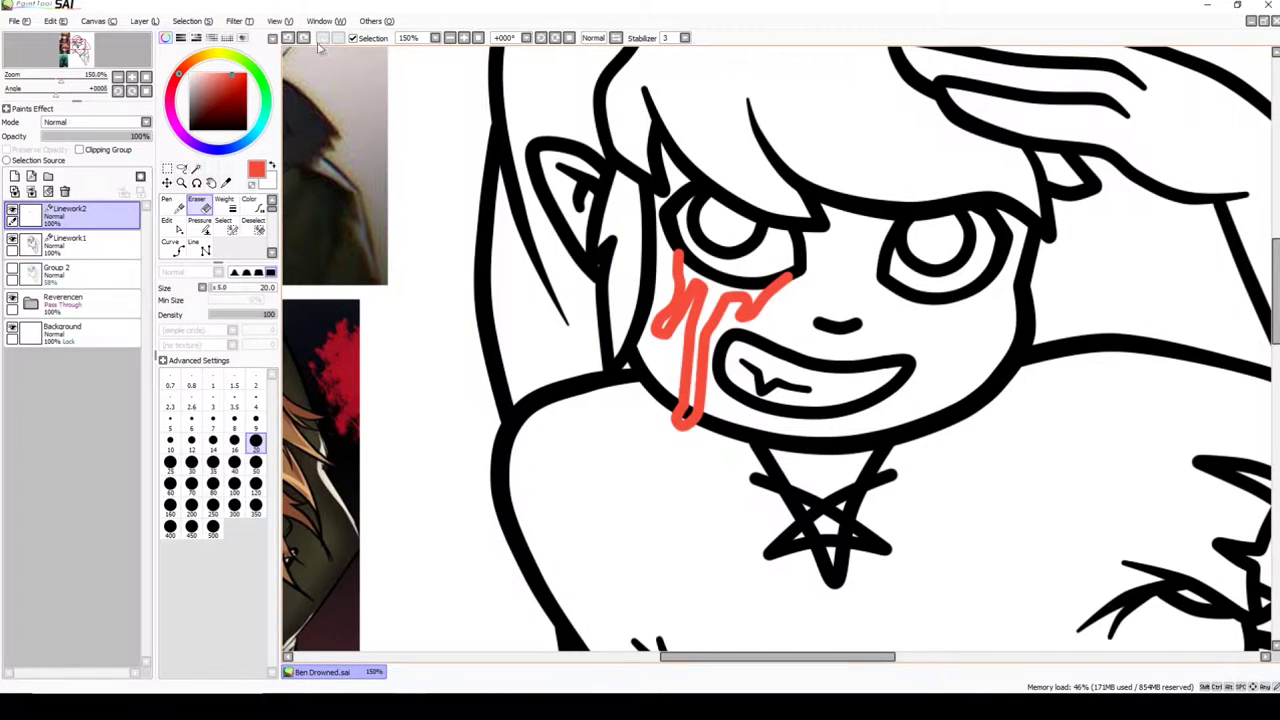
Step: Draw matching red blood drips beneath the other eye with the size 12 Line tool and round their shape
drag(674, 348, 566, 348)
key(n)
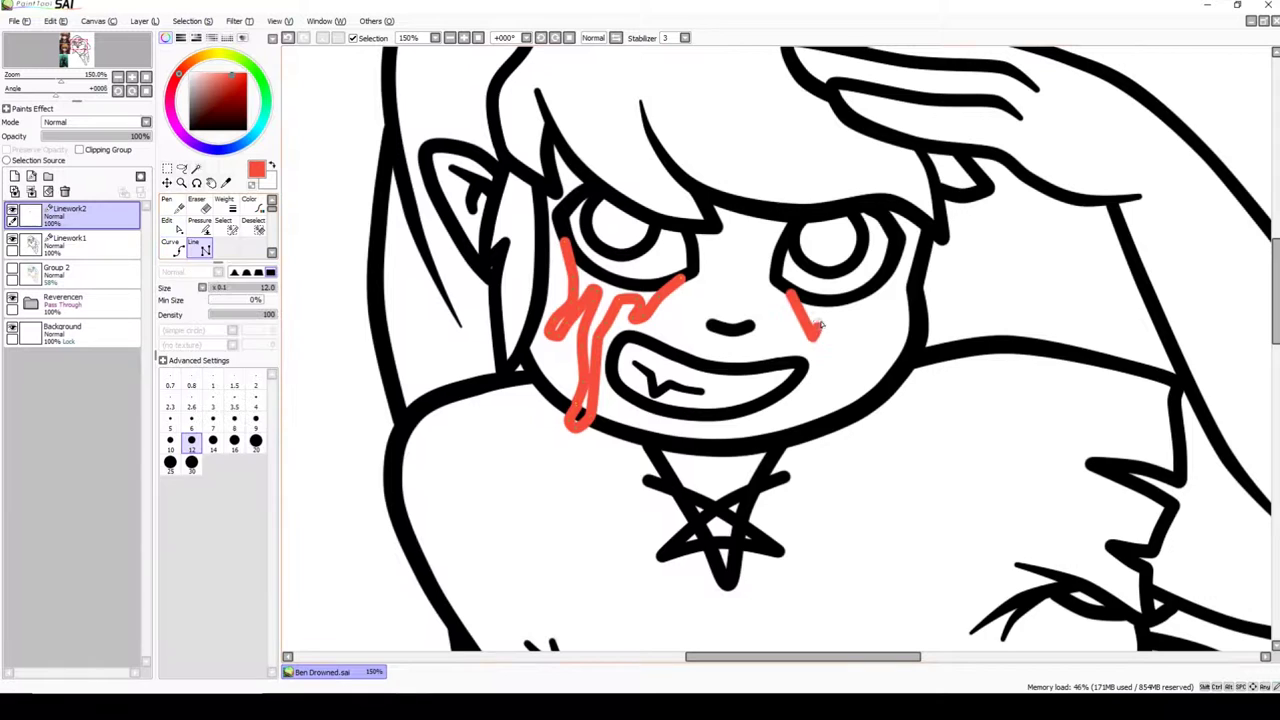
drag(790, 295, 830, 432)
drag(903, 240, 842, 434)
key(e)
click(873, 375)
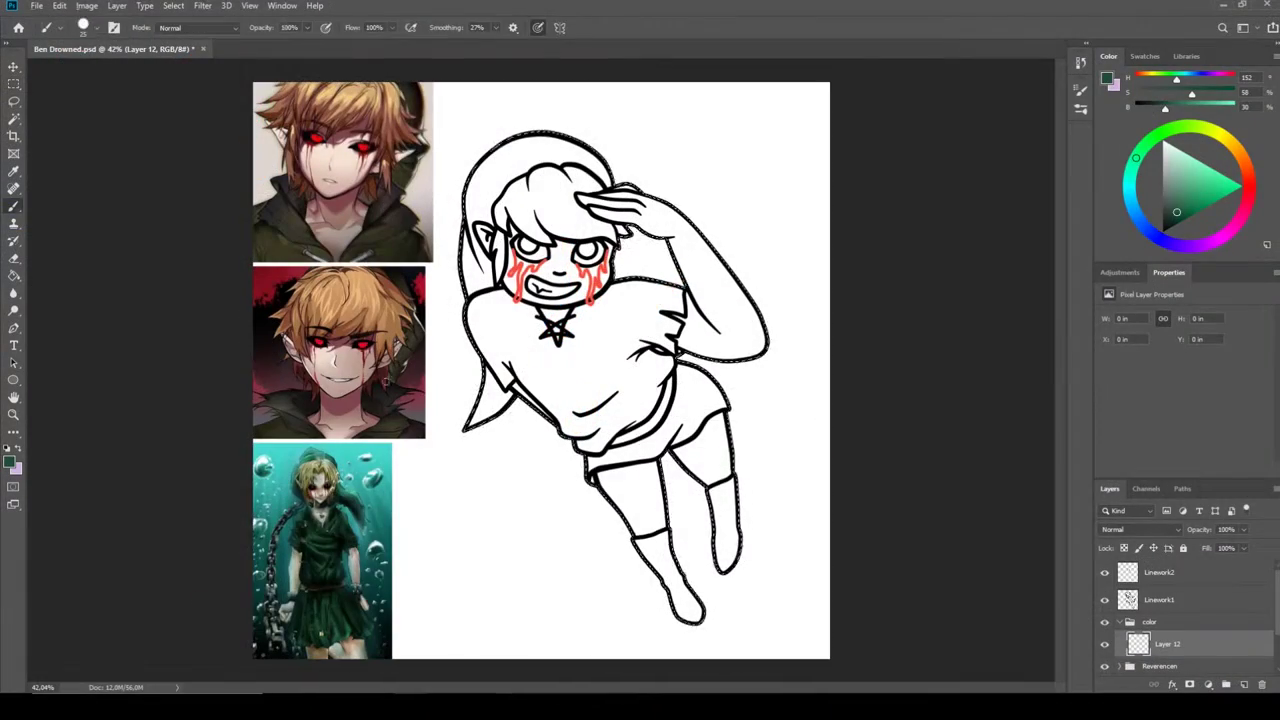
Step: Switch to Photoshop, fill the selected character silhouette with dark green sampled from the underwater reference, and add a layer above it
alt+click(300, 529)
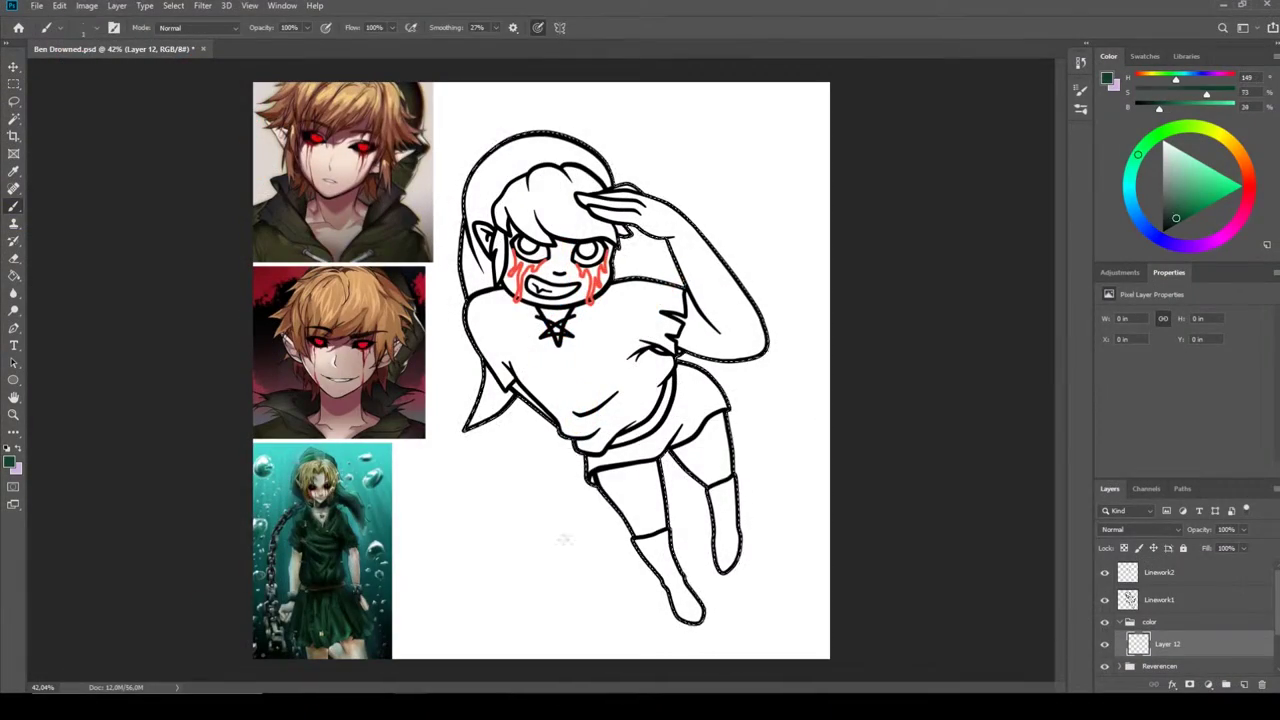
key(alt+BackSpace)
key(ctrl+shift+alt+n)
Step: Paint the face, ear, neckline and hand with the pale skin tone sampled from the middle reference's face
key(g)
alt+click(356, 364)
key(b)
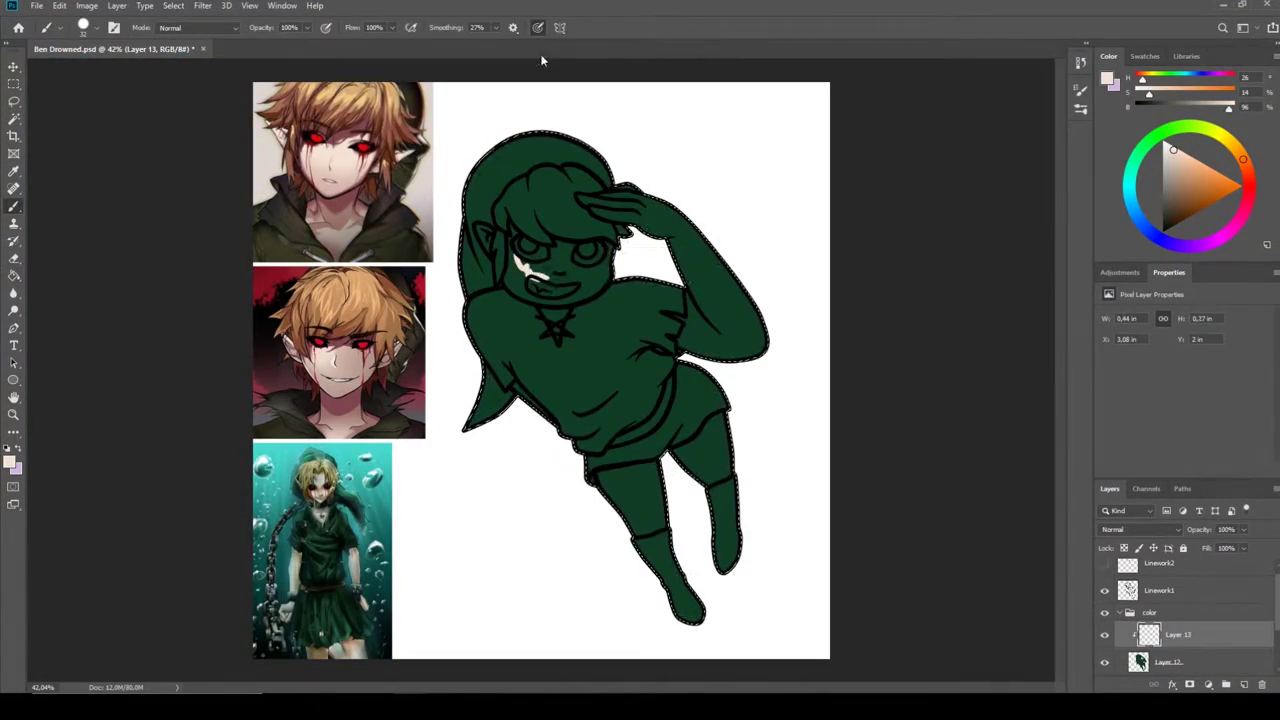
scroll(555, 255, up, 5)
drag(430, 240, 520, 340)
drag(470, 180, 567, 235)
drag(340, 140, 415, 218)
mouse_move(590, 190)
mouse_down()
mouse_move(600, 260)
mouse_move(700, 200)
mouse_move(650, 300)
mouse_move(767, 204)
mouse_move(600, 135)
mouse_move(340, 100)
mouse_up()
drag(932, 181, 622, 311)
Step: Fill the raised arm and the visible strip of the lowered arm with the same pale skin tone
scroll(622, 311, down, 2)
drag(350, 170, 509, 243)
drag(509, 243, 600, 230)
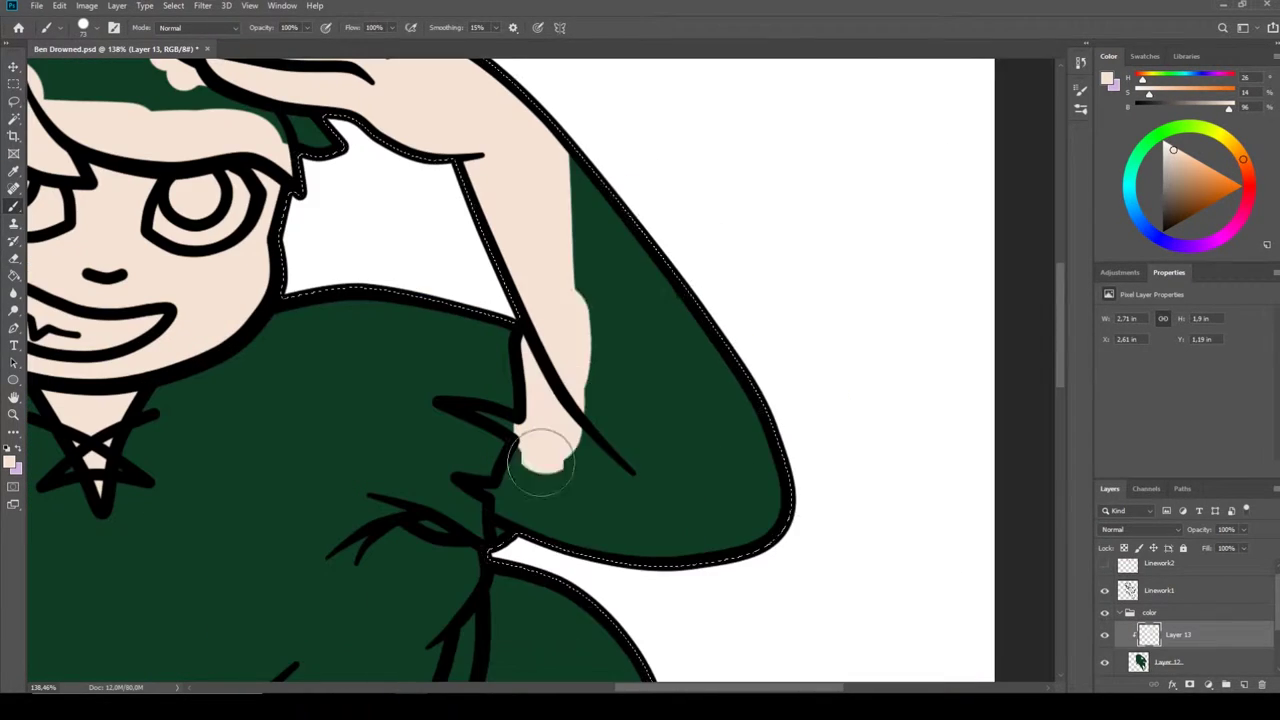
key(alt+BackSpace)
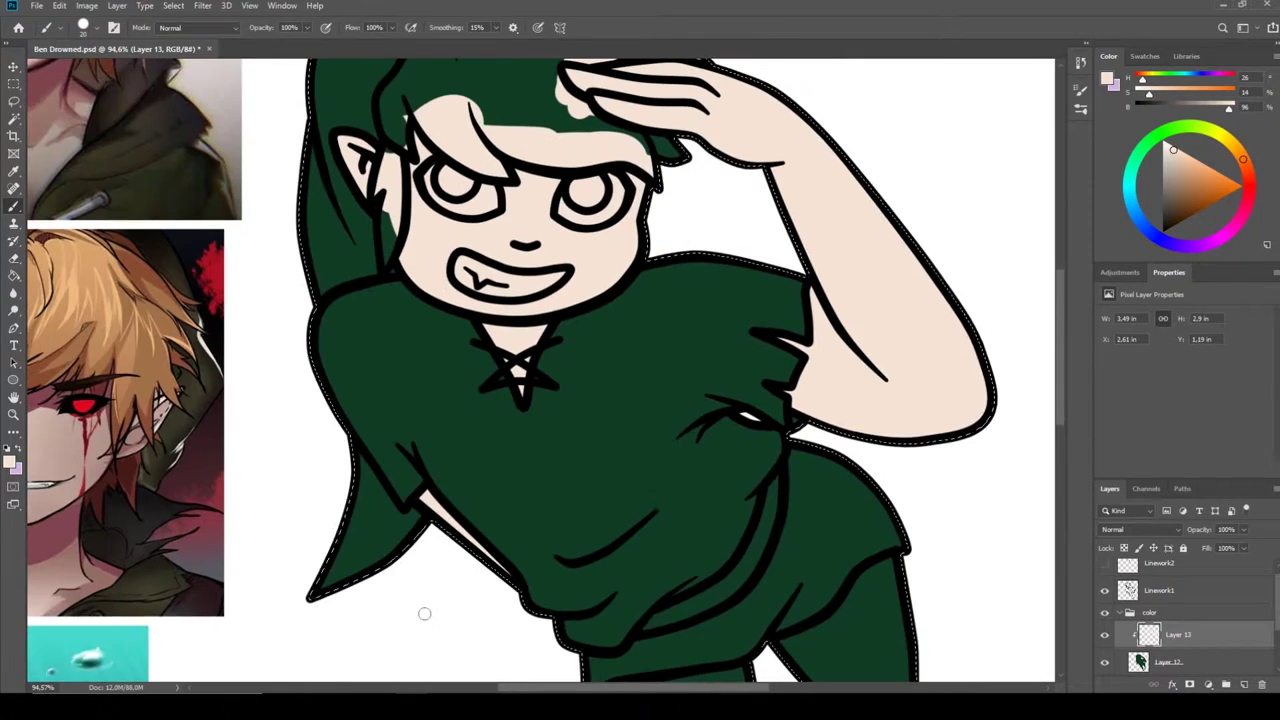
Step: Paint the eye sockets dark grey, the teeth off-white and the hair light orange on new clipped layers
alt+click(581, 287)
scroll(581, 287, up, 2)
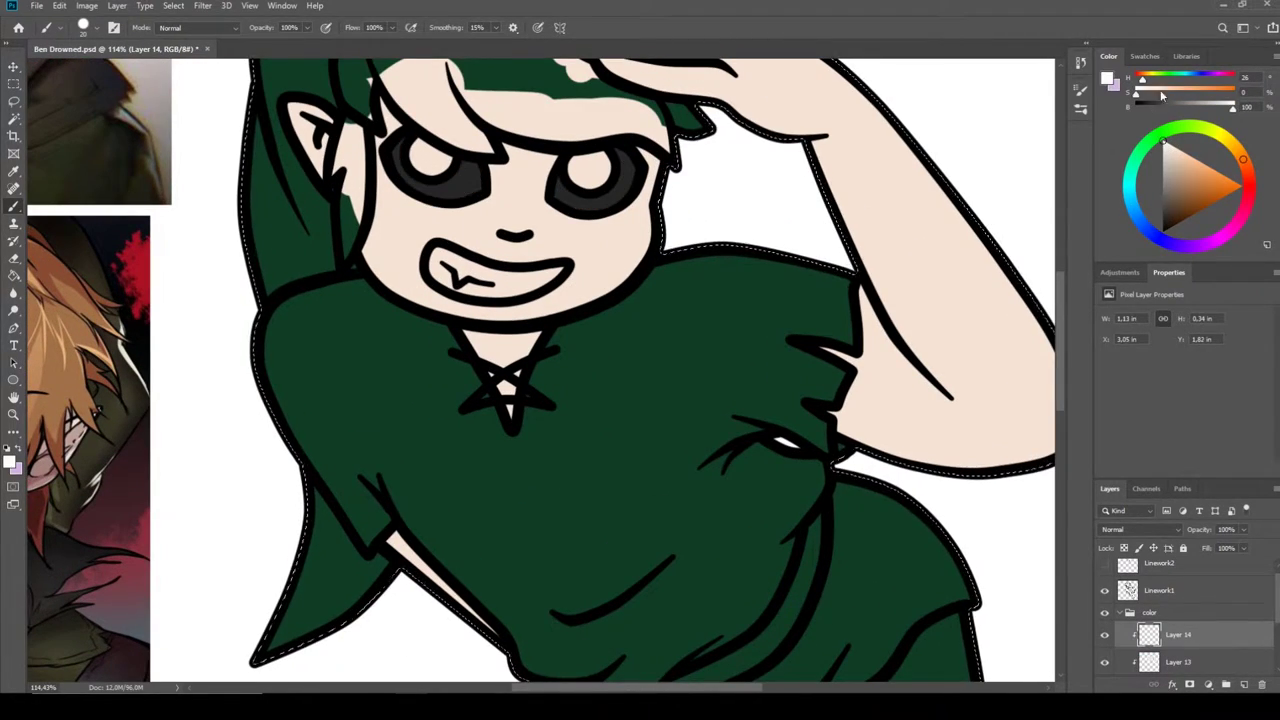
key(alt+BackSpace)
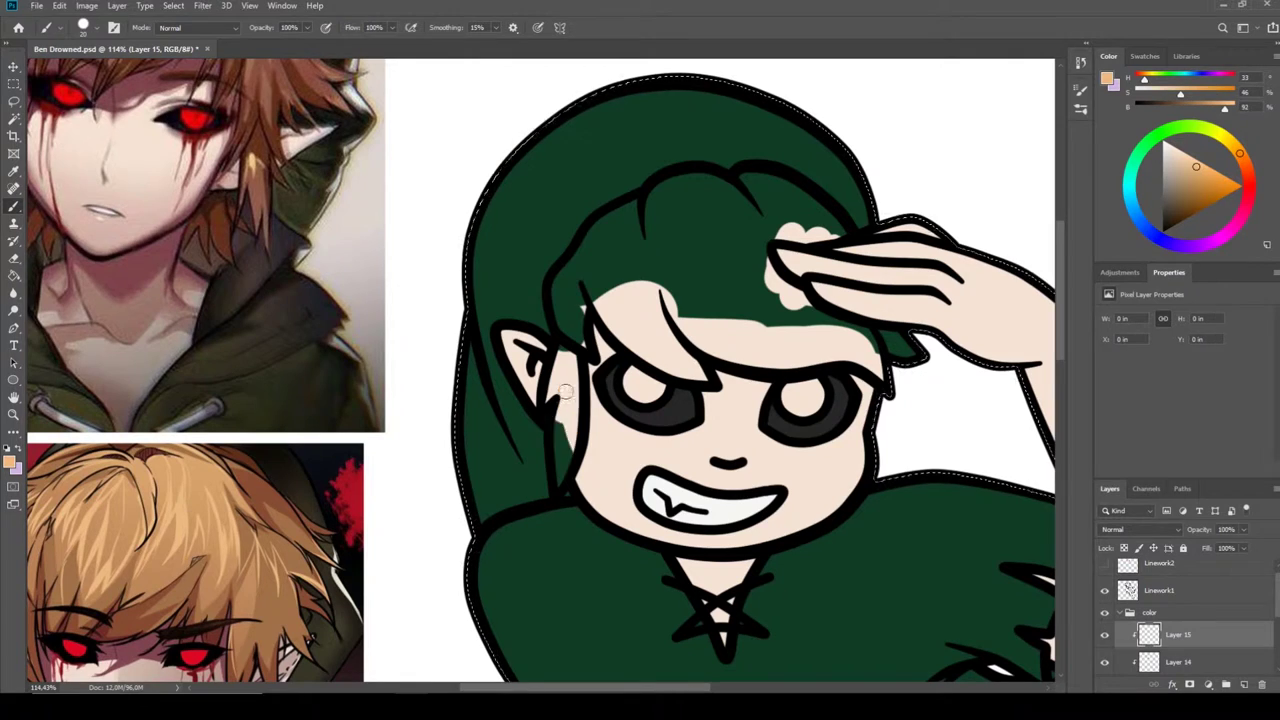
mouse_move(565, 392)
mouse_down()
mouse_move(585, 300)
mouse_move(630, 215)
mouse_move(860, 345)
mouse_move(650, 200)
mouse_move(610, 300)
mouse_move(760, 330)
mouse_up()
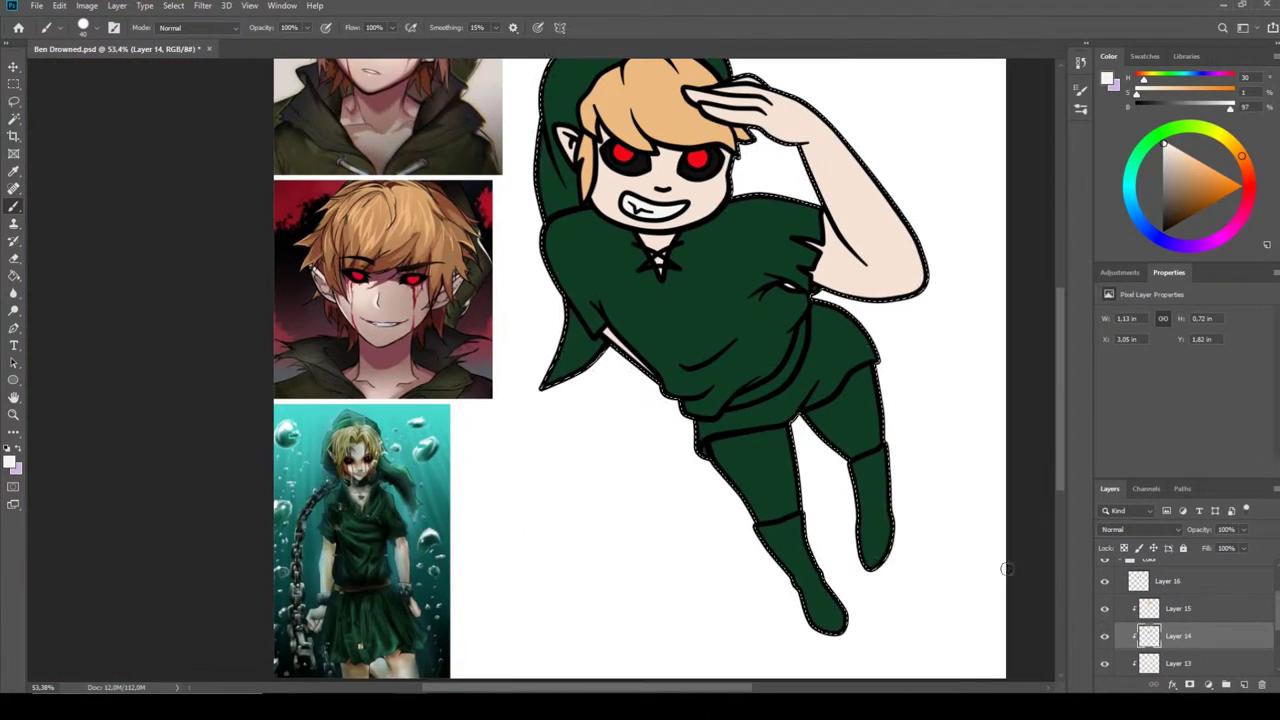
Step: Paint both stockings with the off-white of the teeth and the boots and belt reddish brown on clipped layers
right_click(770, 478)
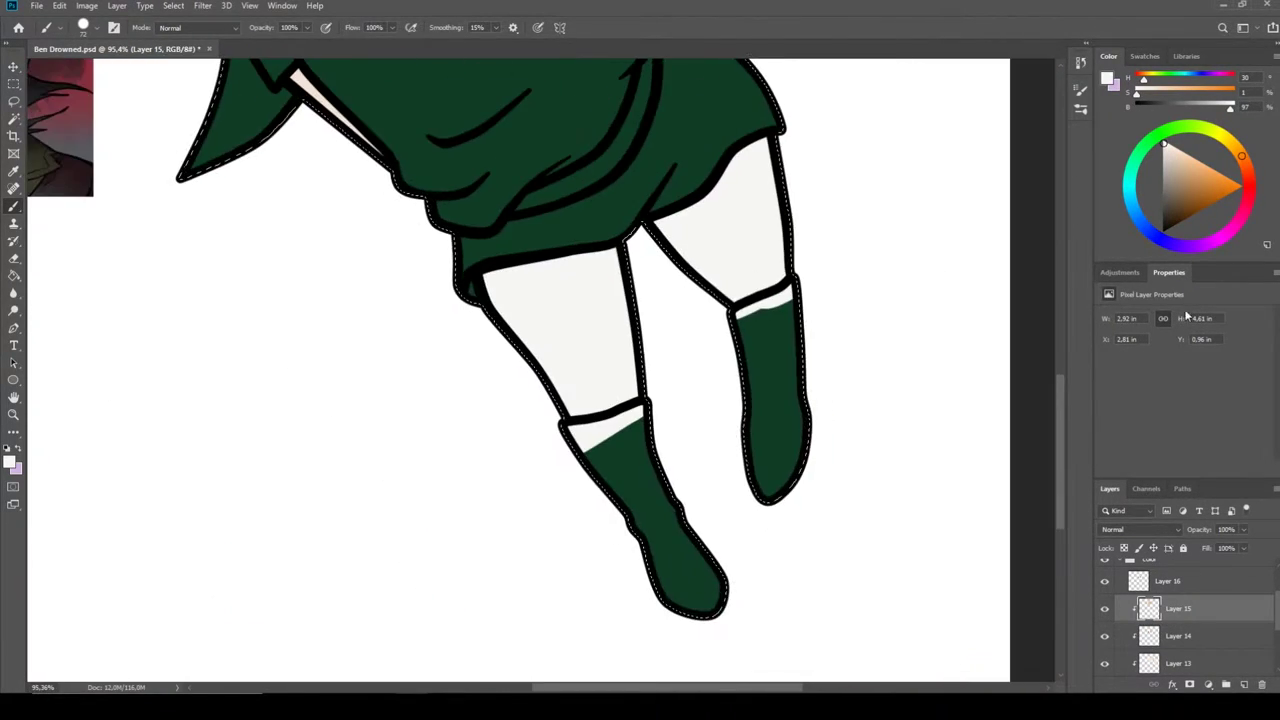
mouse_move(790, 400)
mouse_down()
mouse_move(745, 465)
mouse_move(820, 317)
mouse_up()
mouse_move(610, 480)
mouse_down()
mouse_move(706, 396)
mouse_move(795, 265)
mouse_up()
scroll(669, 417, up, 3)
scroll(706, 396, down, 5)
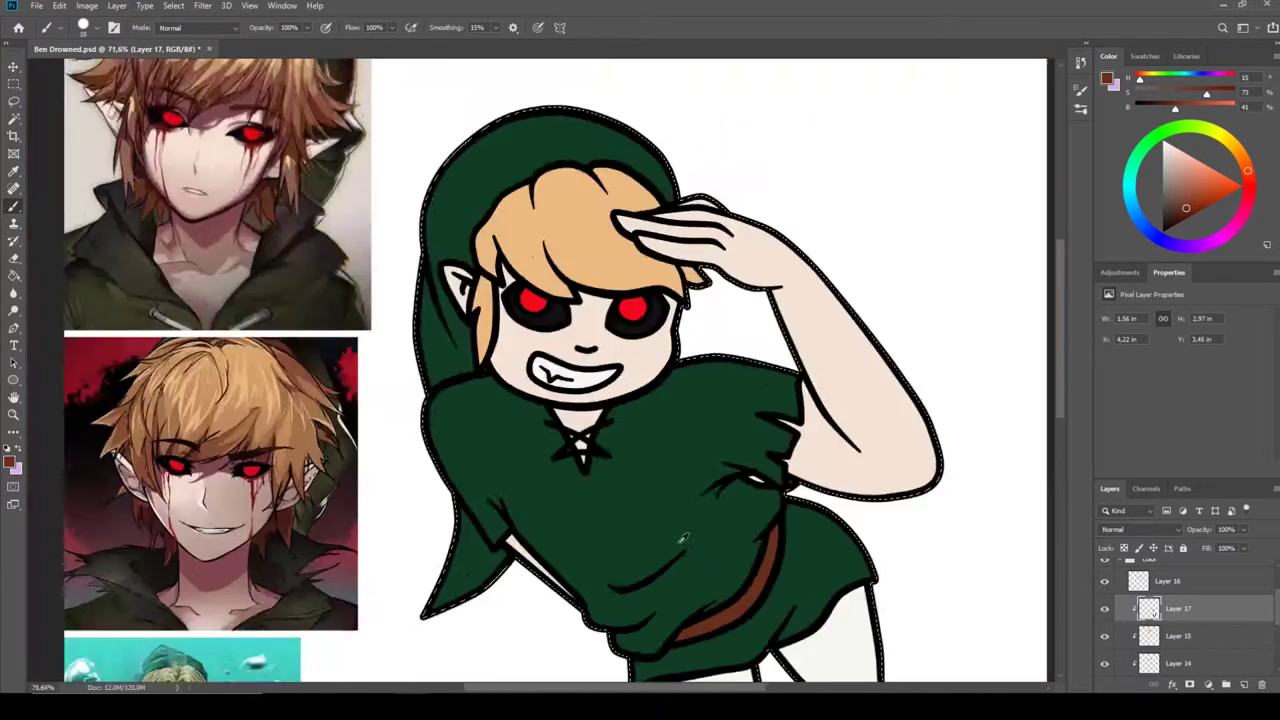
Step: Shift the green base colour with a clipped Hue/Saturation adjustment, saturation -9 and lightness +5, and merge it down
click(1119, 272)
click(1127, 320)
drag(1183, 419, 1188, 419)
drag(1183, 393, 1177, 397)
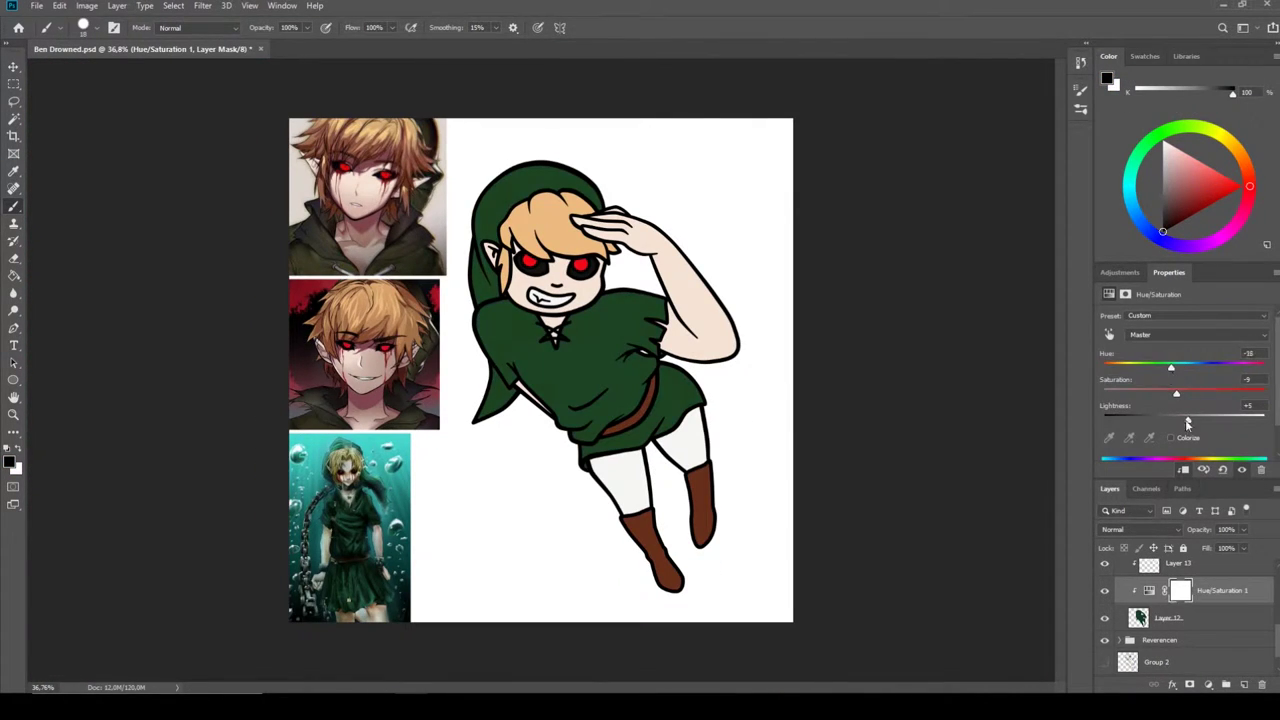
key(ctrl+e)
Step: Shift the skin on Layer 13 to a pinker tone with a Hue/Saturation adjustment and merge it down
click(1178, 563)
key(w)
click(690, 290)
click(1119, 272)
click(1127, 320)
drag(1183, 419, 1188, 419)
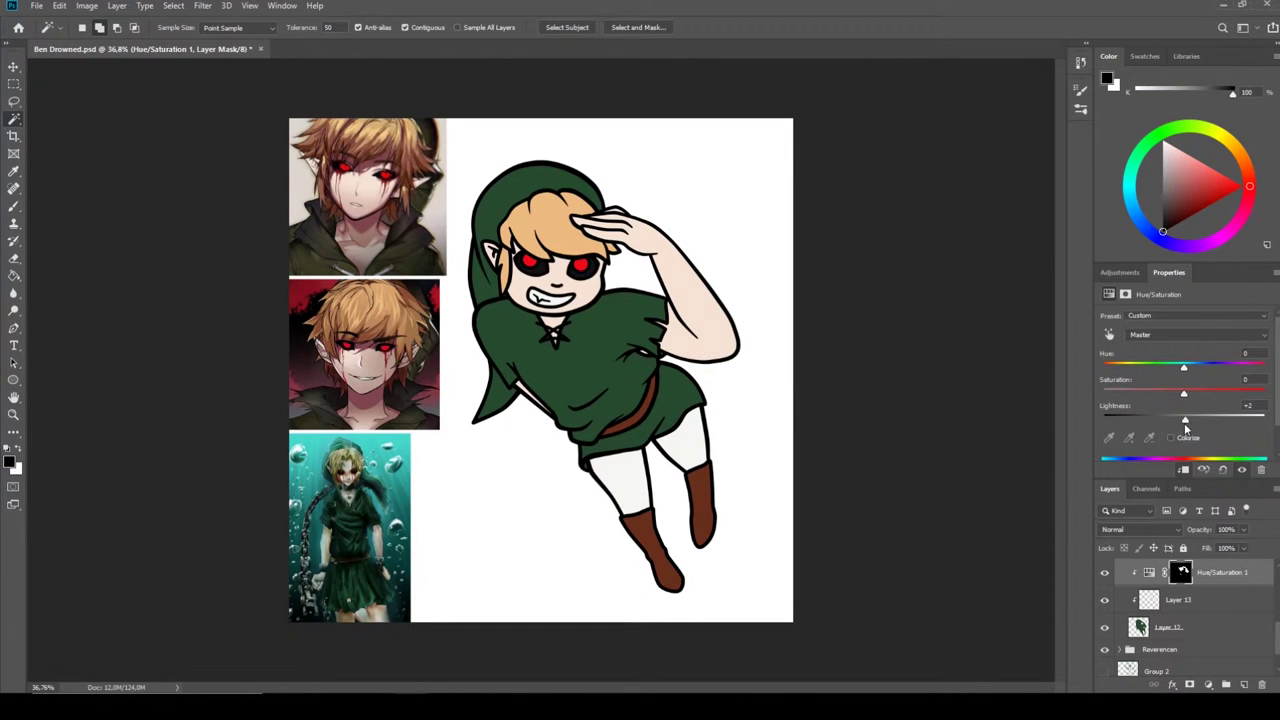
key(ctrl+e)
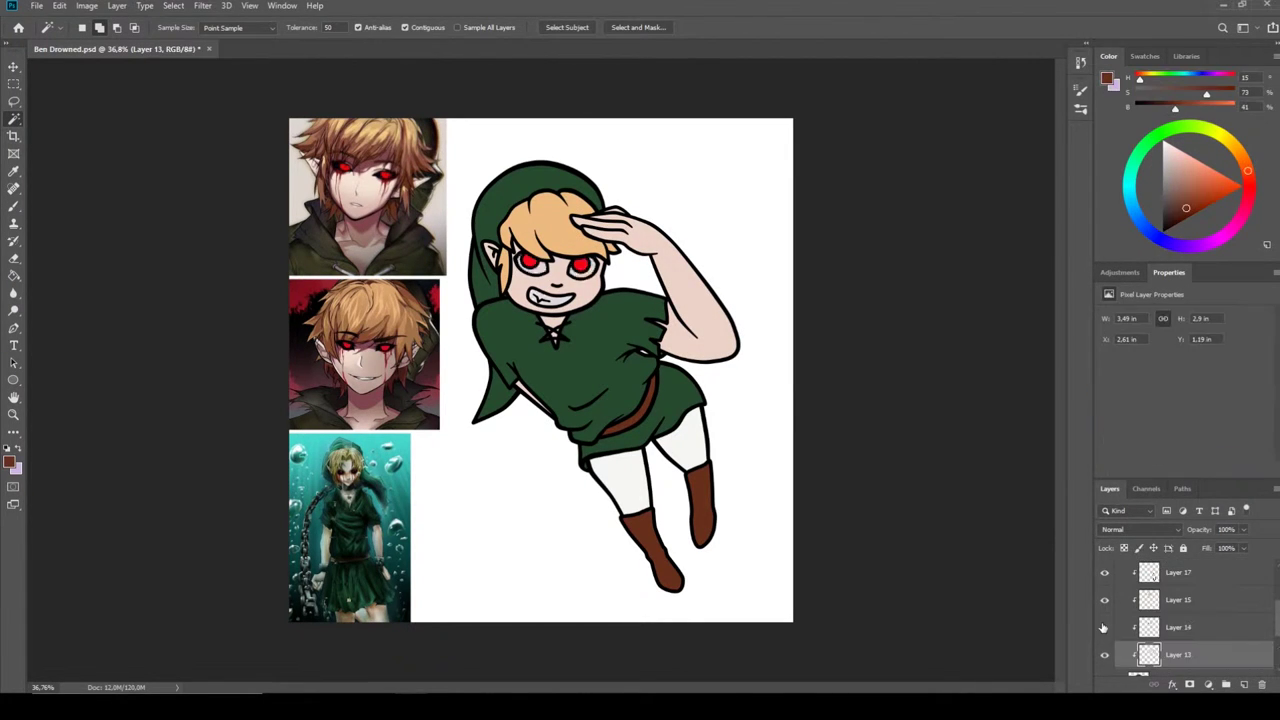
Step: Darken the hair on Layer 15 to a golden brown with a Hue/Saturation adjustment and merge it down
click(1178, 599)
click(1119, 272)
click(1127, 320)
drag(1180, 419, 1171, 419)
drag(1193, 393, 1198, 393)
key(ctrl+e)
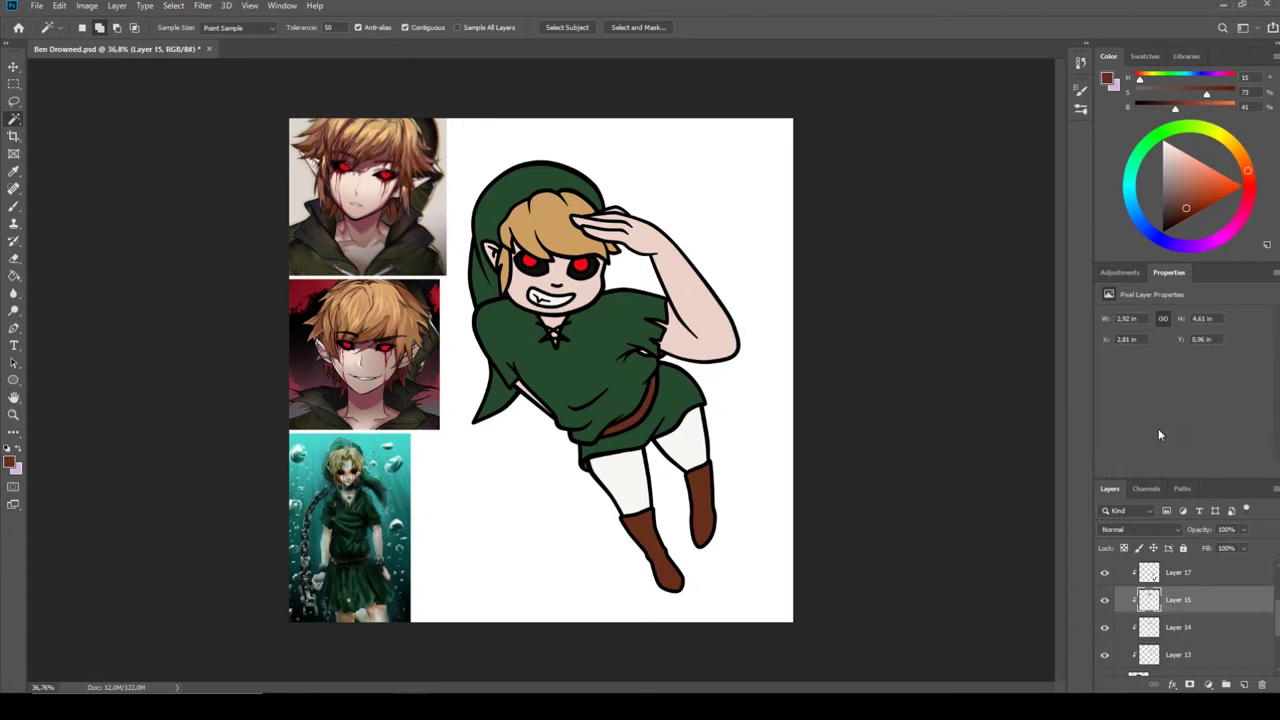
Step: Turn the boots and belt on Layer 17 a darker, duller brown with Hue/Saturation and merge the adjustment
scroll(1180, 620, up, 2)
click(1222, 627)
key(ctrl+e)
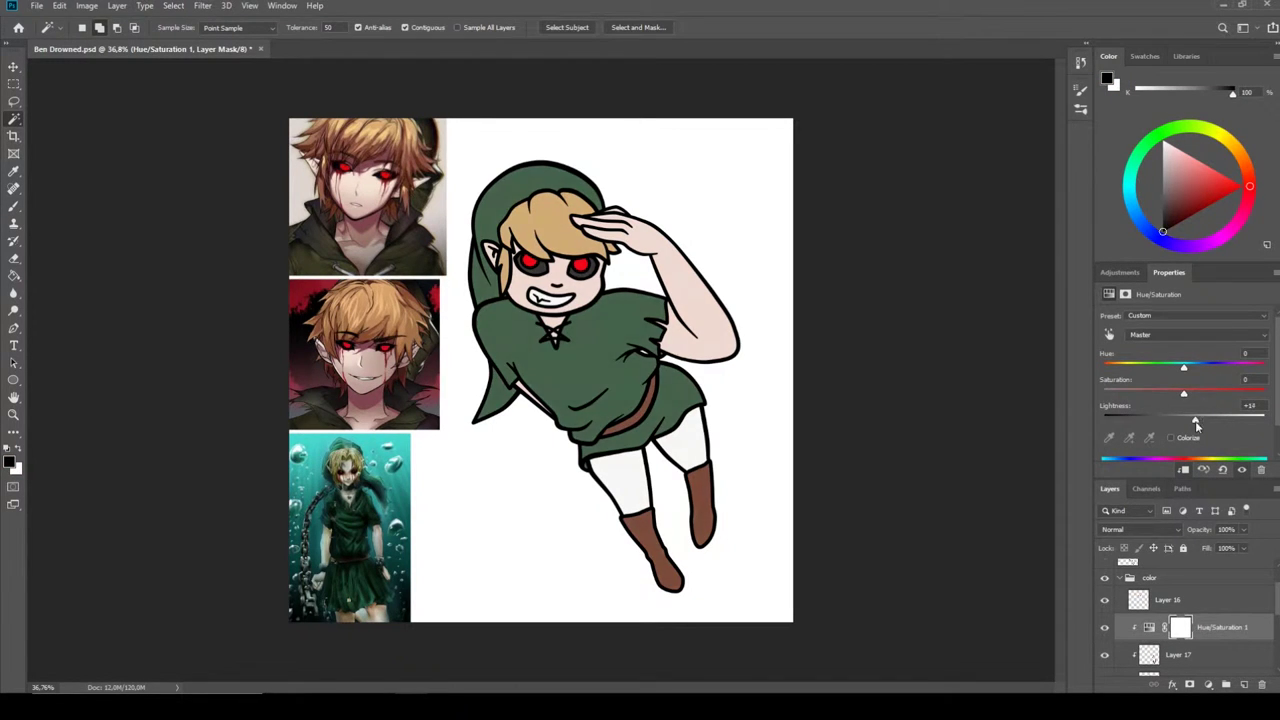
click(1119, 272)
click(1127, 320)
right_click(1212, 627)
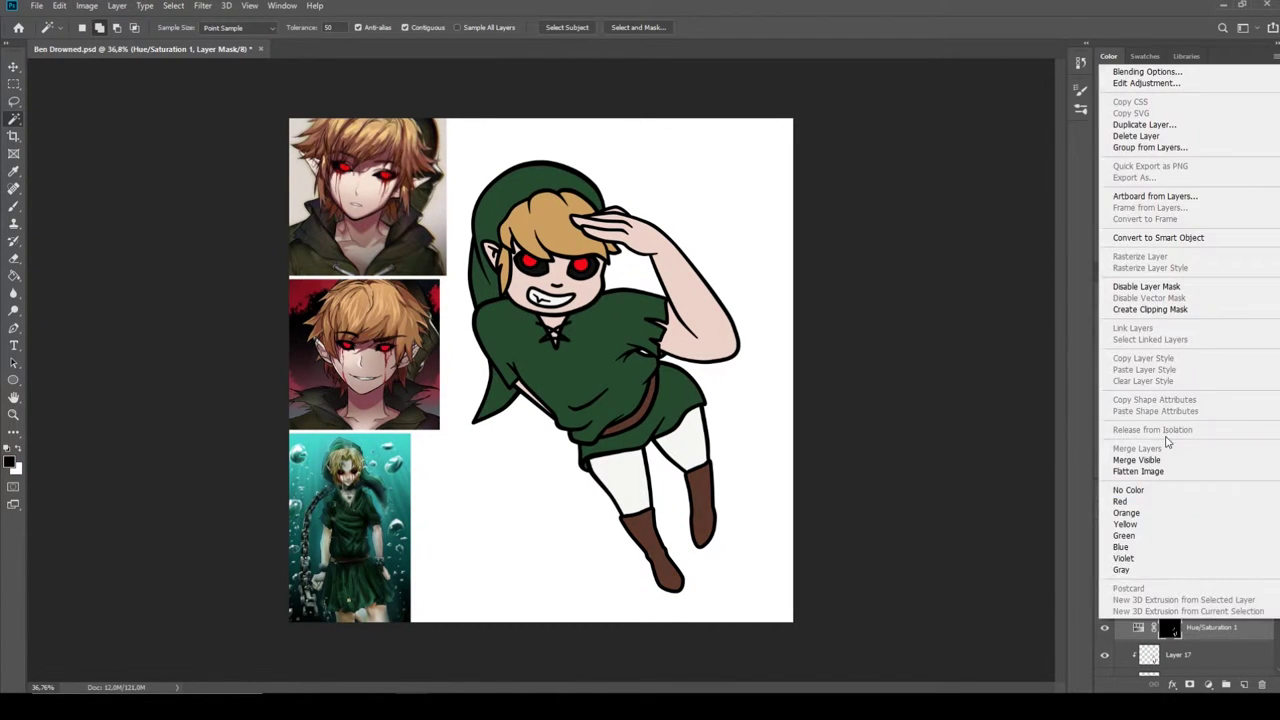
click(1135, 462)
Step: Paint round black pupils in both irises on a new clipped layer set to Darken at 48% opacity
scroll(637, 427, up, 3)
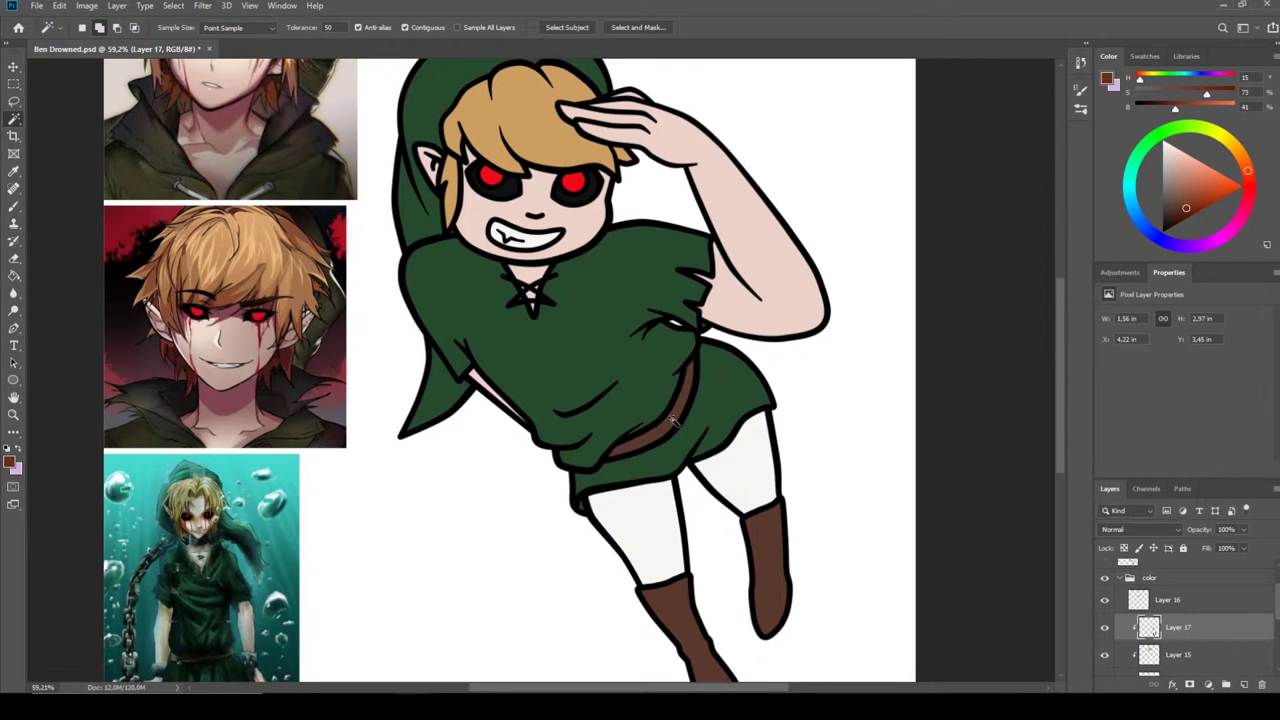
scroll(673, 420, down, 1)
scroll(600, 300, up, 5)
key(ctrl+shift+n)
key(b)
key(d)
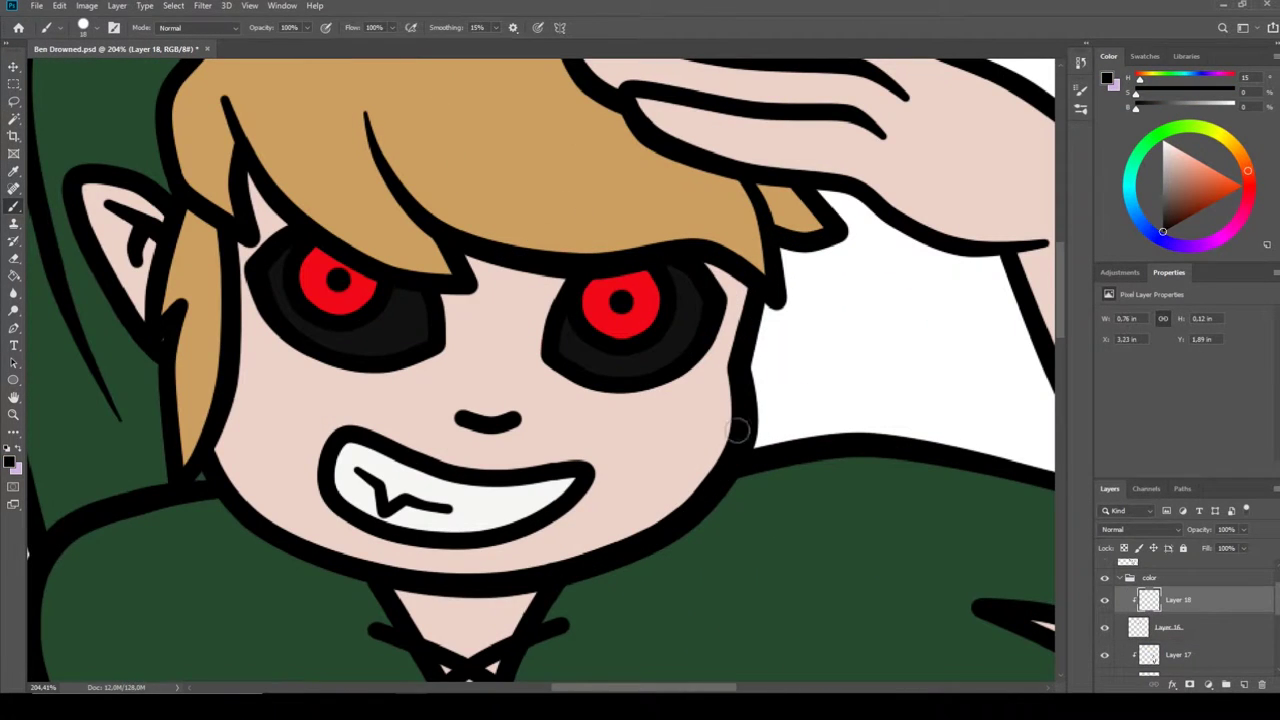
click(1140, 529)
click(1140, 400)
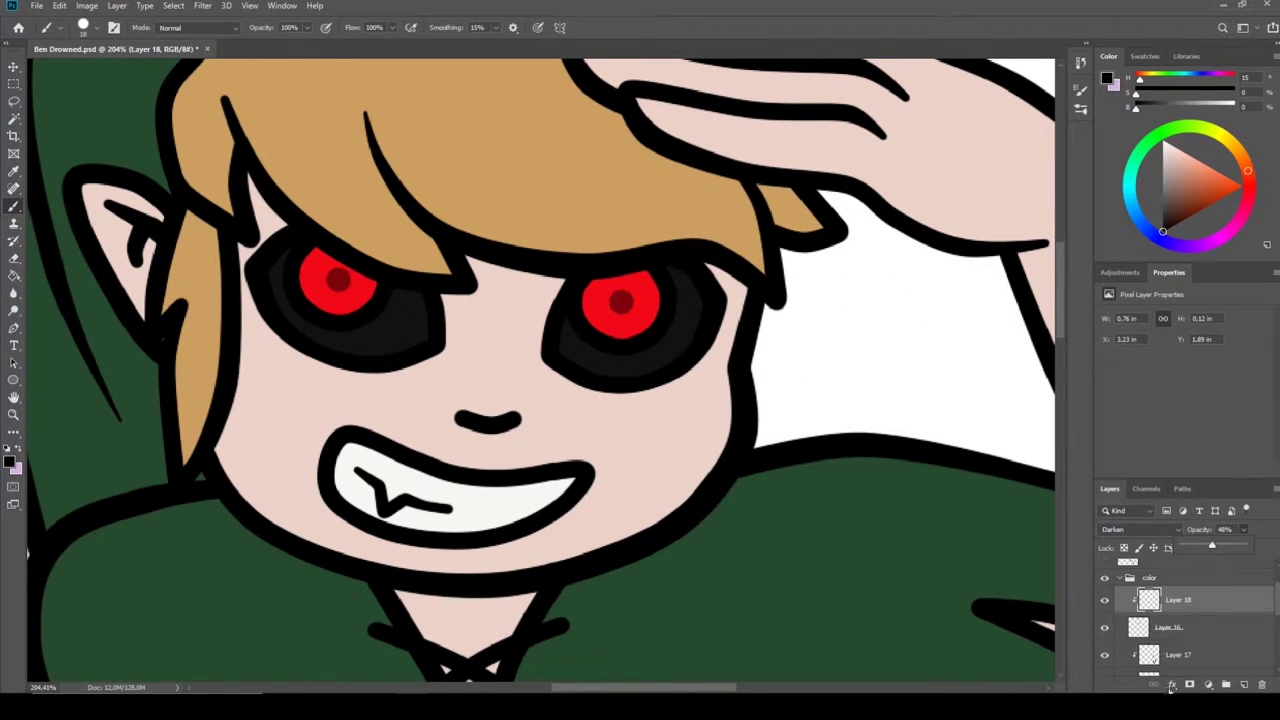
Step: Give the pupils a Darken Outer Glow with 100% opacity, 15% noise and 19% spread, and add a clipped layer above
click(1172, 686)
click(1195, 552)
click(685, 567)
click(918, 382)
click(881, 412)
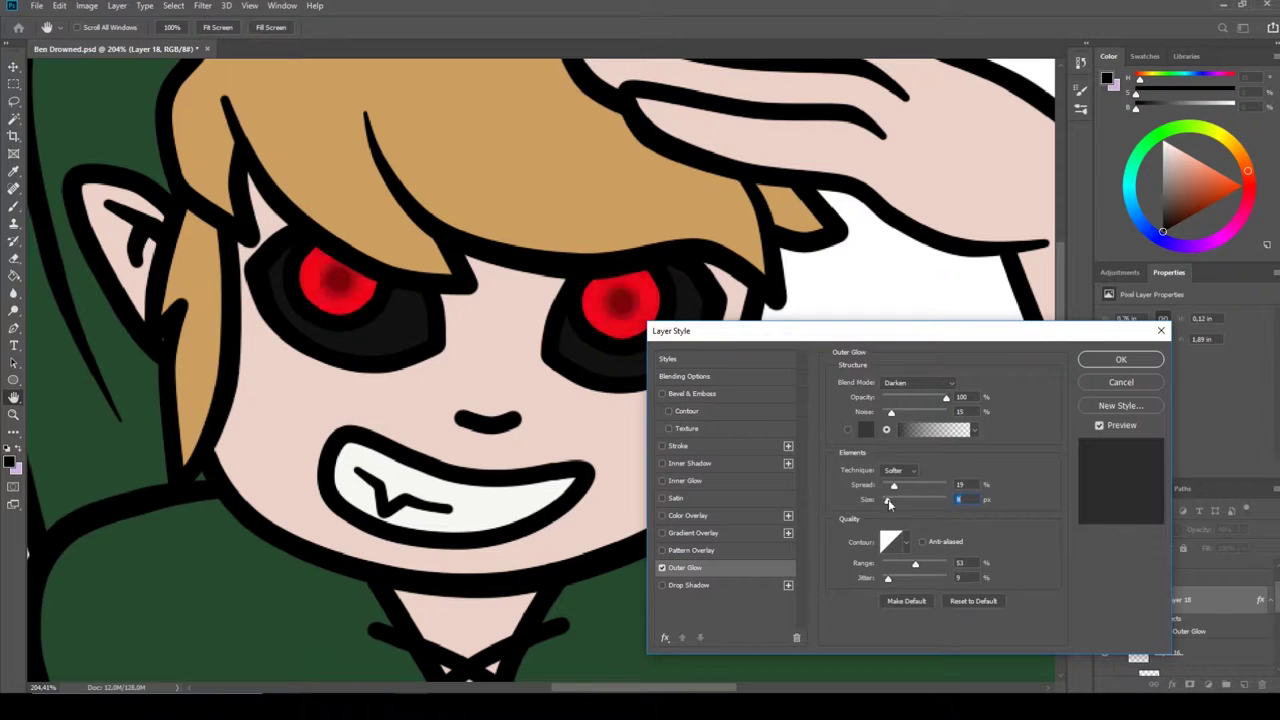
drag(922, 406, 917, 406)
key(Return)
click(1244, 685)
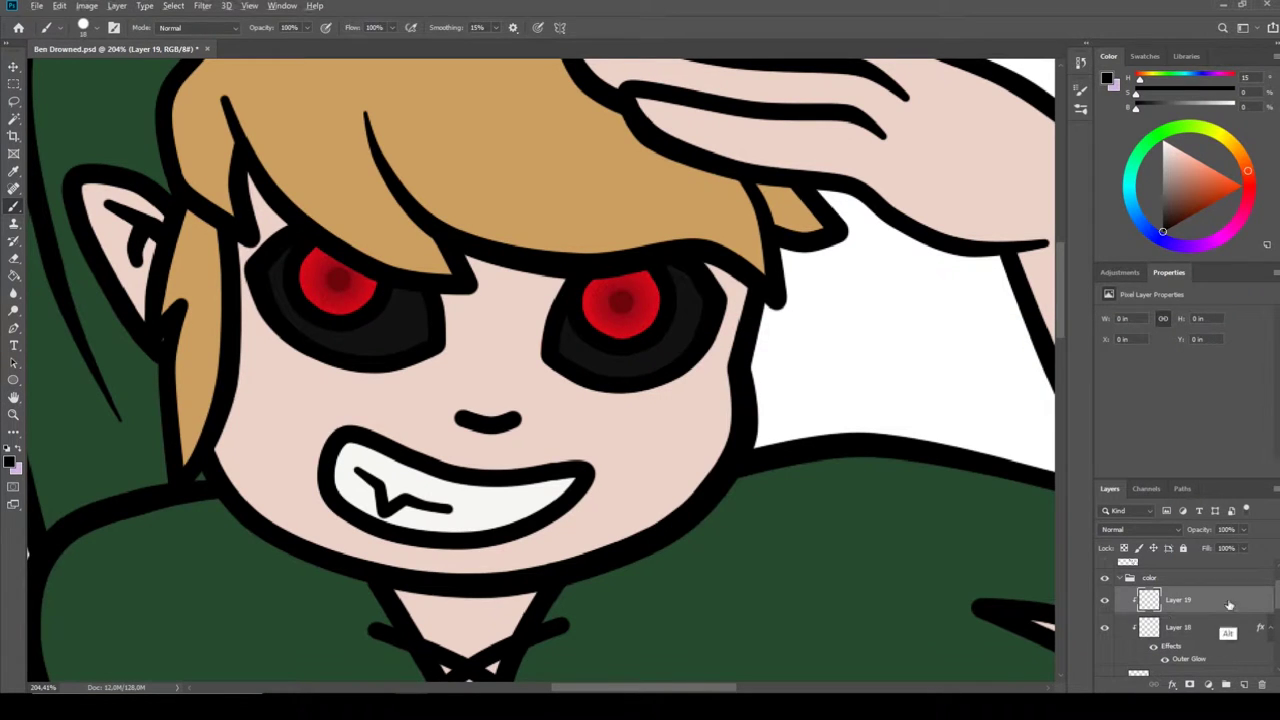
alt+click(1200, 612)
Step: Try a dark red fill on the new layer, adjusted to saturation -26 and lightness -38 and merged down
key(ctrl+z)
key(ctrl+z)
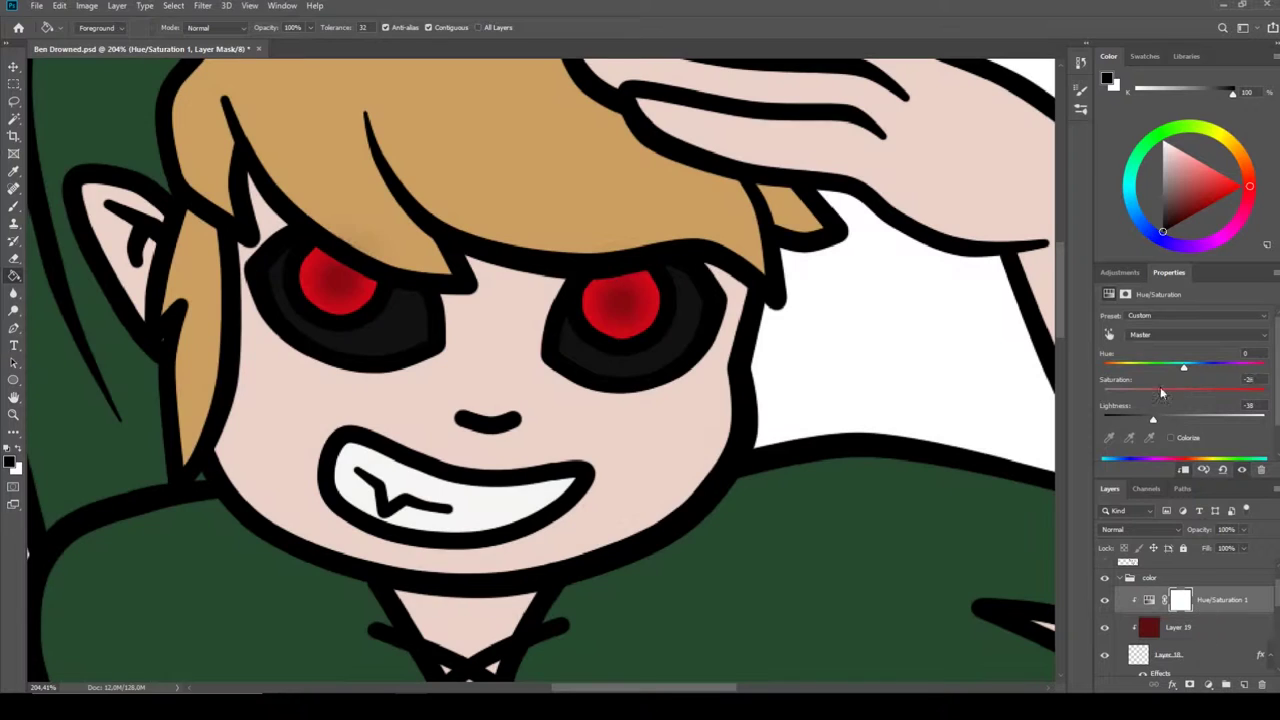
right_click(1180, 600)
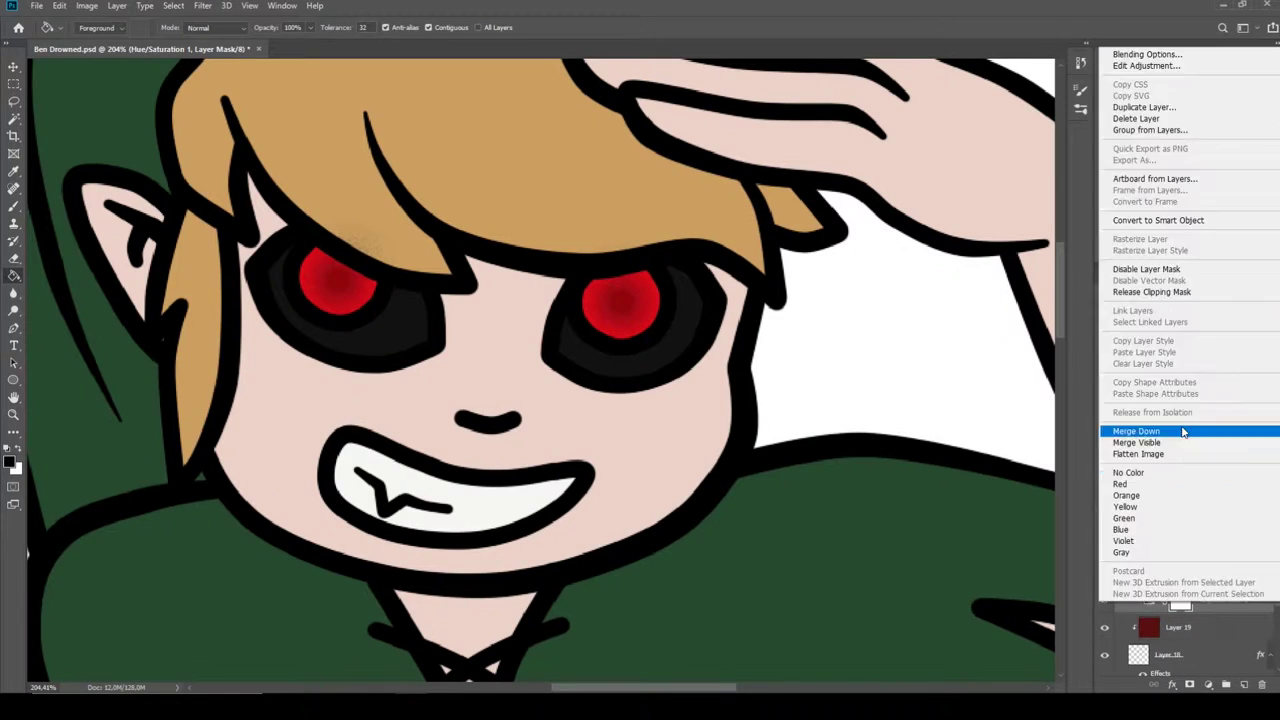
click(1180, 430)
key(ctrl+z)
Step: Paint small soft black centres in both irises on Layer 19
right_click(627, 305)
key(Escape)
drag(515, 301, 687, 306)
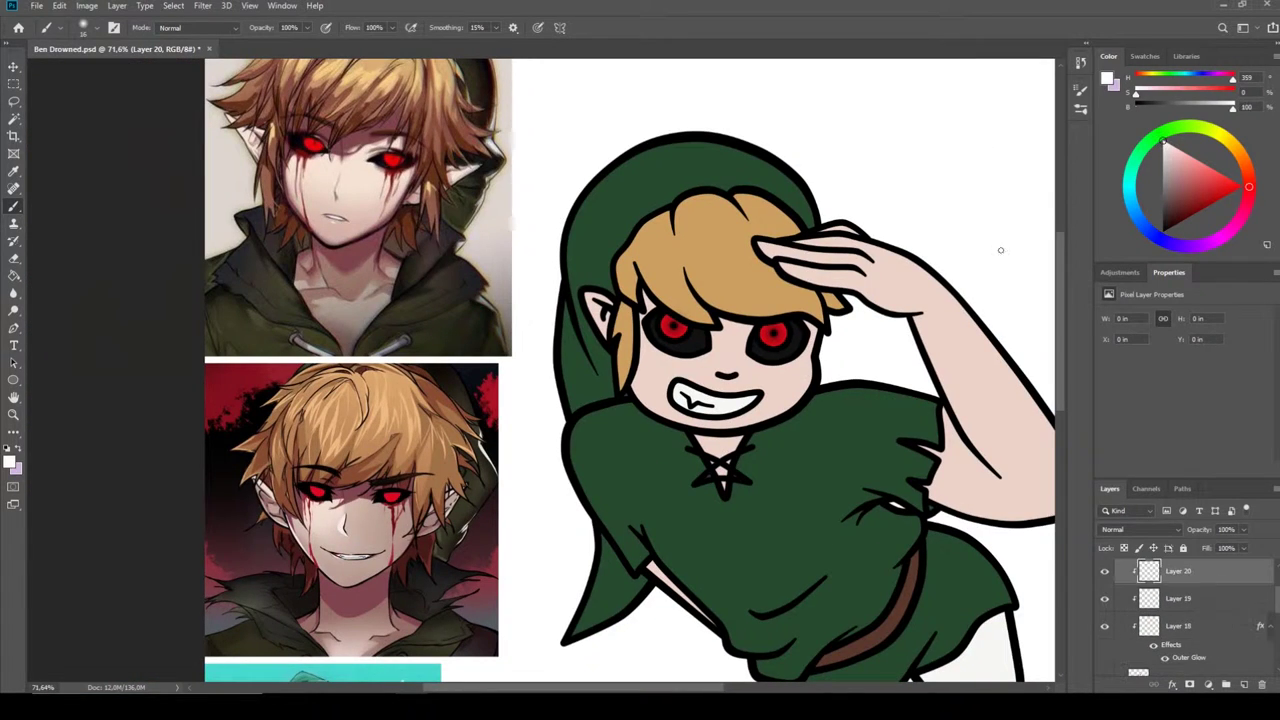
Step: Paint soft white highlights on both irises on clipped Layer 20 and set its blend mode to Screen
mouse_move(698, 363)
mouse_down()
mouse_move(845, 308)
mouse_move(820, 340)
mouse_move(864, 374)
mouse_up()
right_click(866, 311)
right_click(864, 374)
click(535, 331)
scroll(535, 331, down, 3)
click(1120, 529)
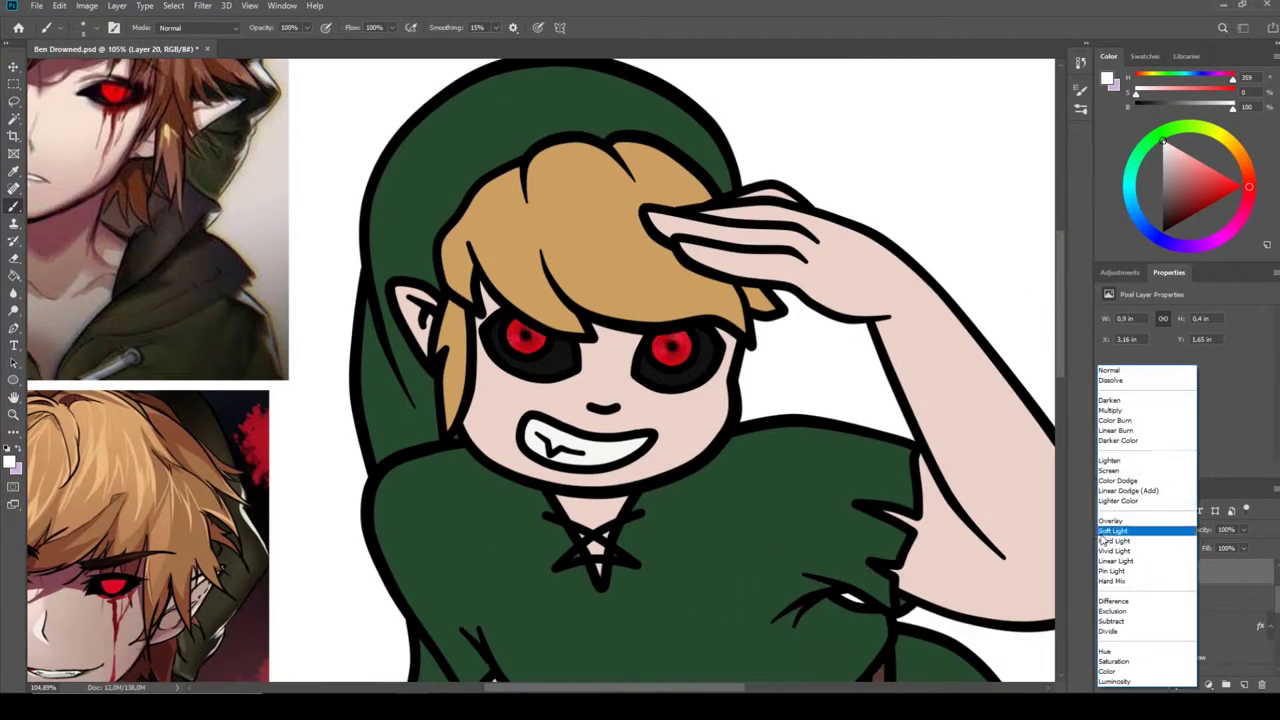
click(1140, 470)
Step: Duplicate the Linework2 blood layer, hide the original and place the copy at the top of the layer stack
scroll(700, 370, down, 3)
scroll(700, 370, down, 2)
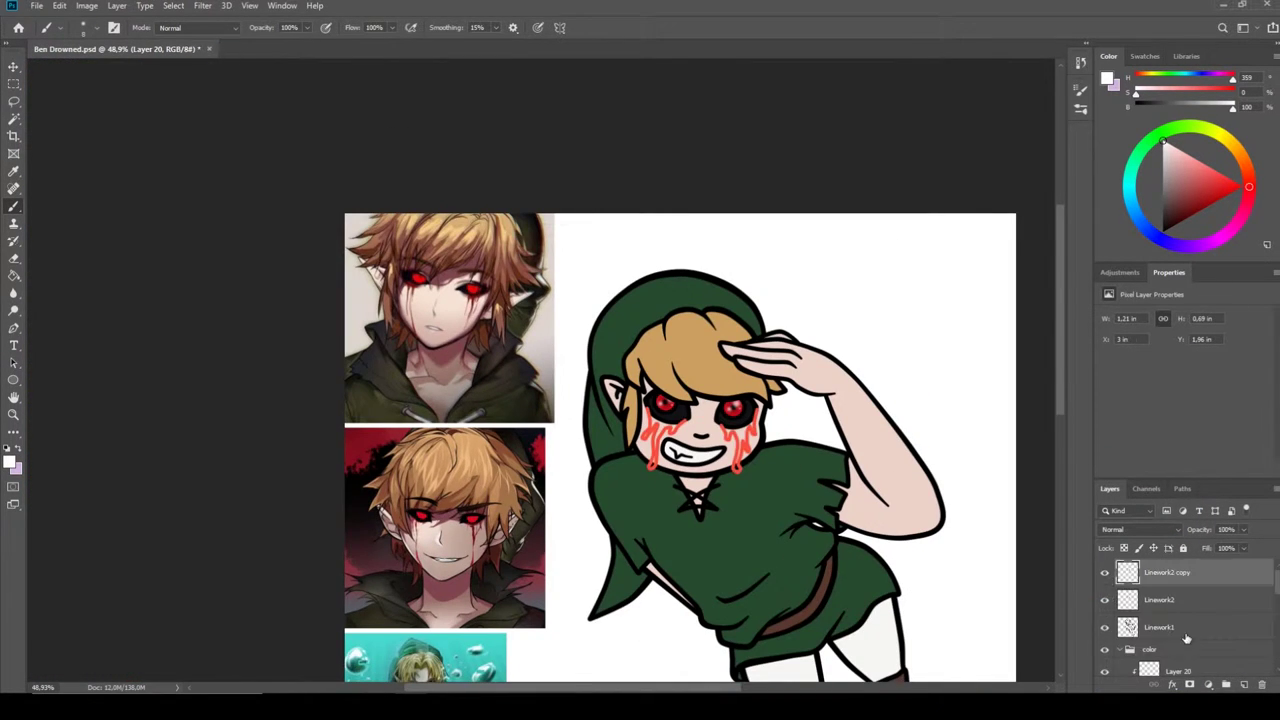
scroll(740, 457, up, 3)
scroll(740, 457, up, 3)
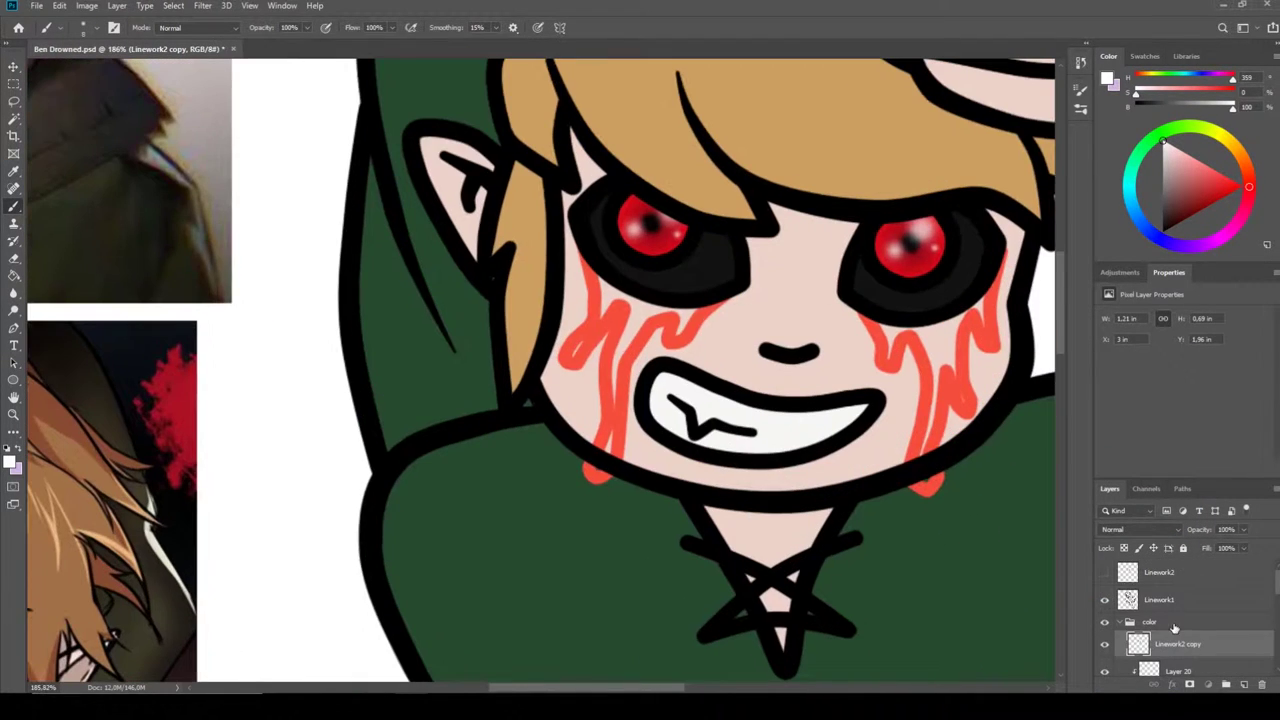
drag(1175, 644, 1165, 568)
Step: Fill the blood drips beneath the eye beside the visible ear with their sampled red, using a 17 px Hard Round brush
alt+click(614, 372)
right_click(614, 372)
key(Escape)
right_click(618, 318)
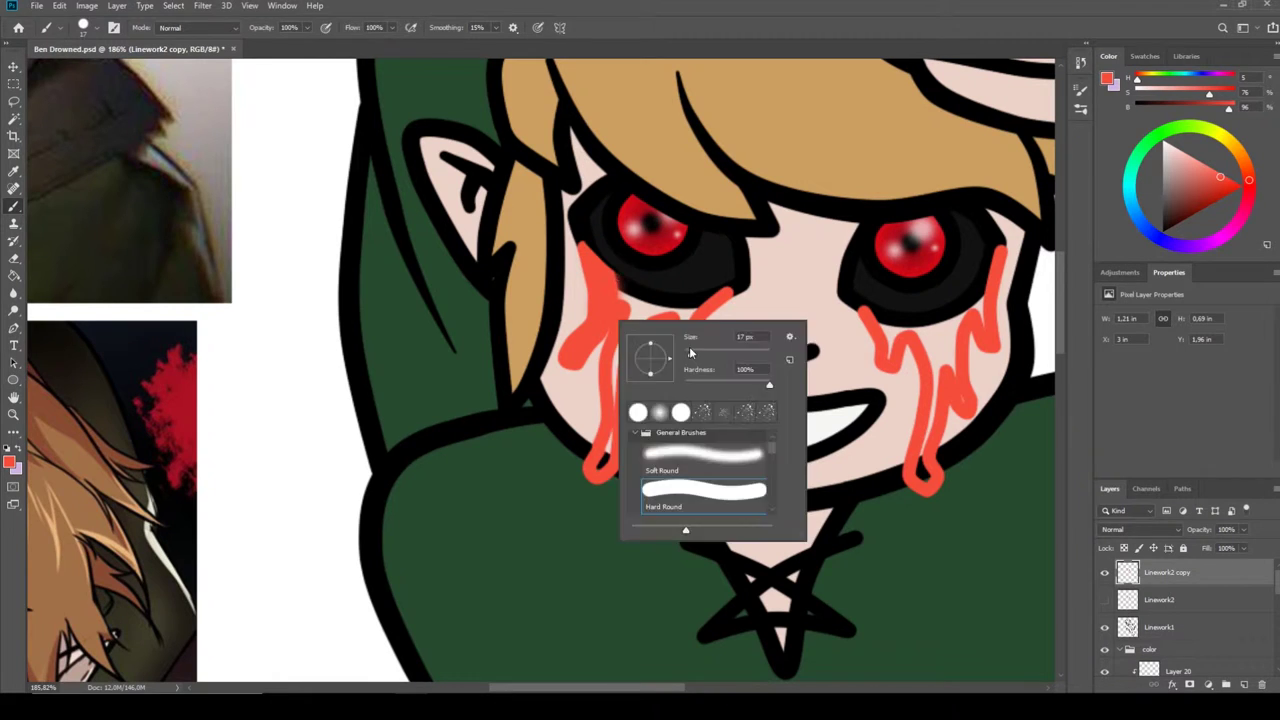
key(Escape)
drag(615, 310, 655, 370)
key(e)
scroll(714, 274, up, 2)
key(ctrl+z)
key(b)
drag(505, 400, 525, 300)
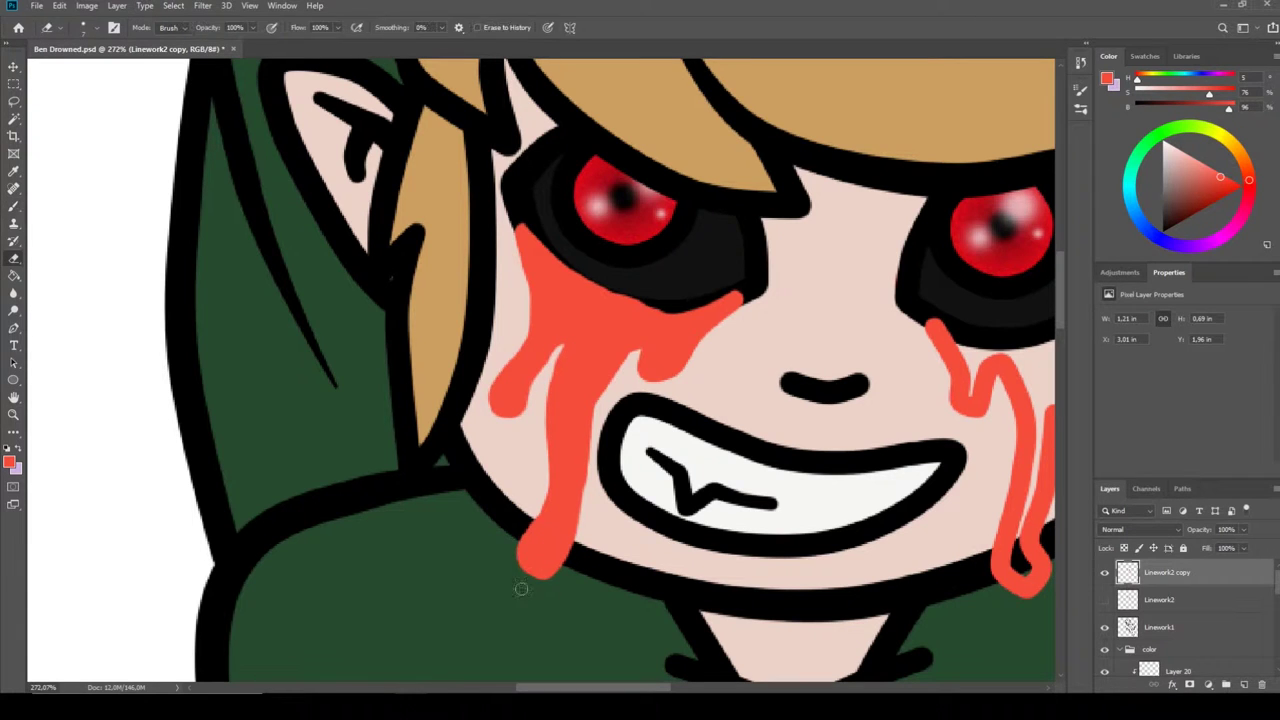
Step: Fill the blood drips beneath the other eye with the same red and clean their edges with the Eraser
key(b)
drag(636, 360, 389, 380)
drag(780, 350, 805, 498)
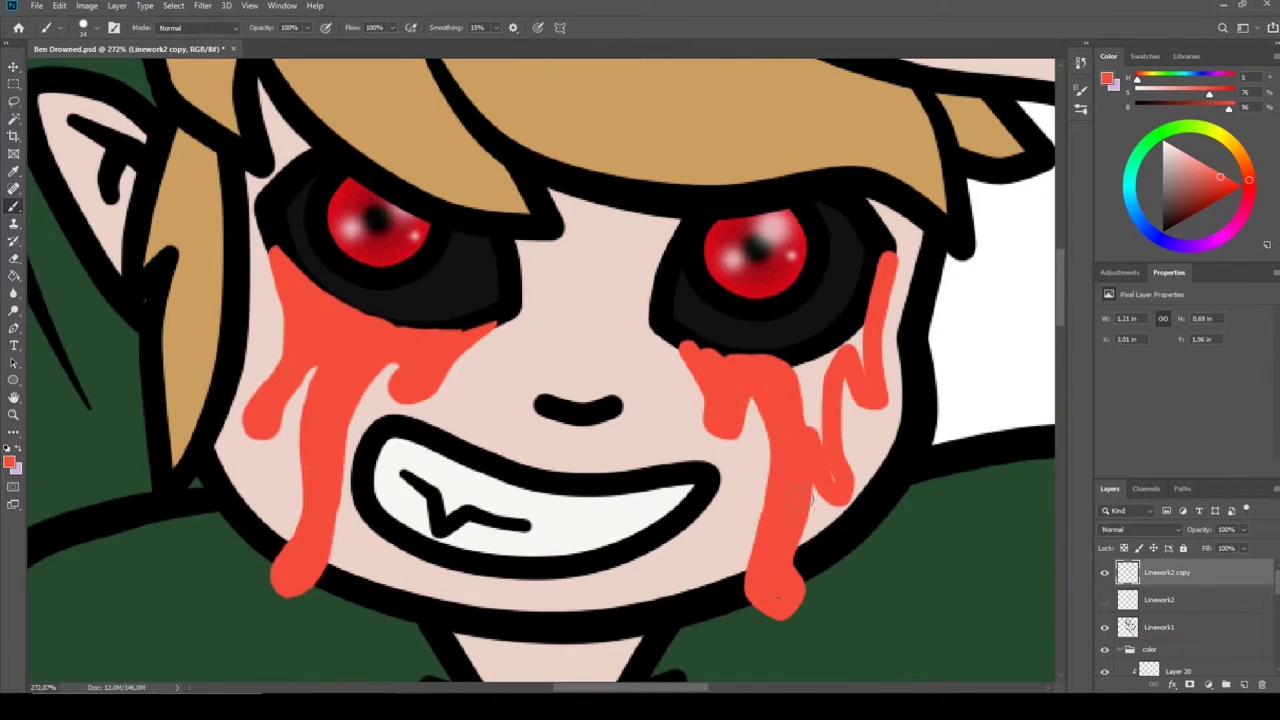
key(ctrl+z)
drag(822, 445, 788, 508)
drag(779, 563, 785, 605)
key(ctrl+z)
drag(800, 450, 795, 555)
key(e)
drag(740, 438, 712, 432)
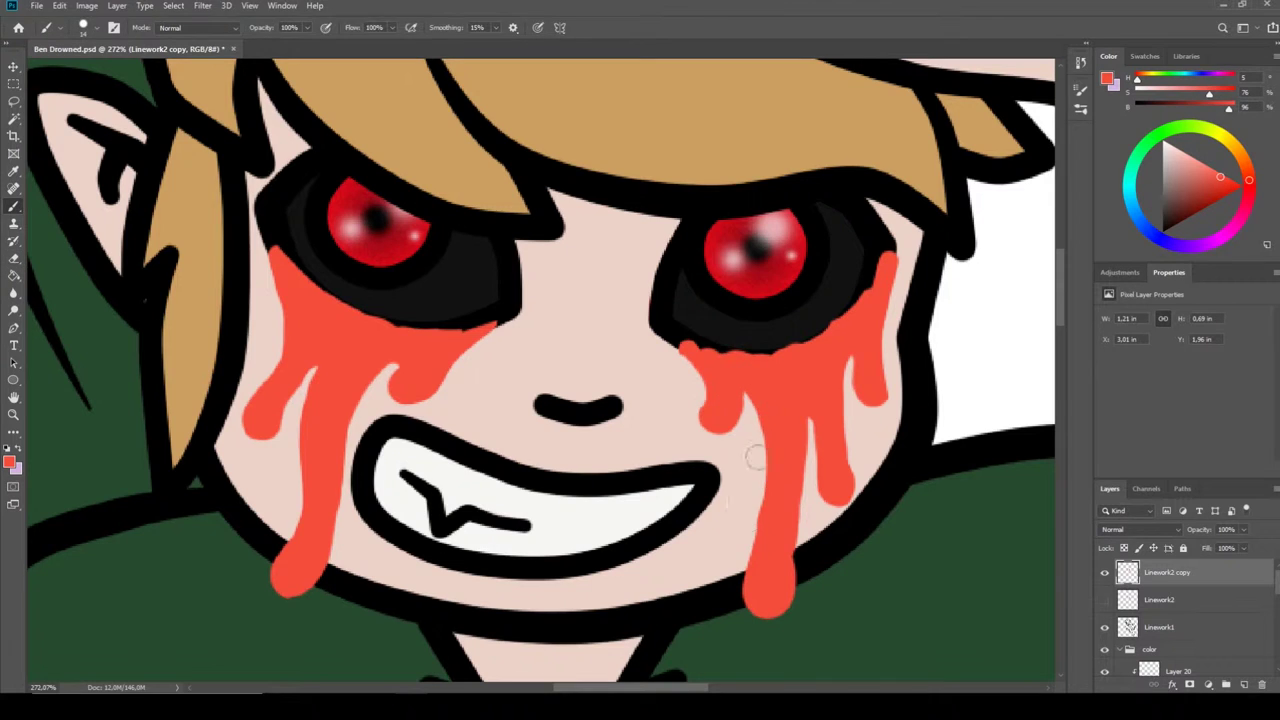
Step: Try placing the blood layer inside the color group beneath the black linework
key(e)
scroll(755, 457, down, 5)
key(ctrl+bracketleft)
key(ctrl+bracketleft)
key(ctrl+bracketleft)
scroll(648, 395, up, 4)
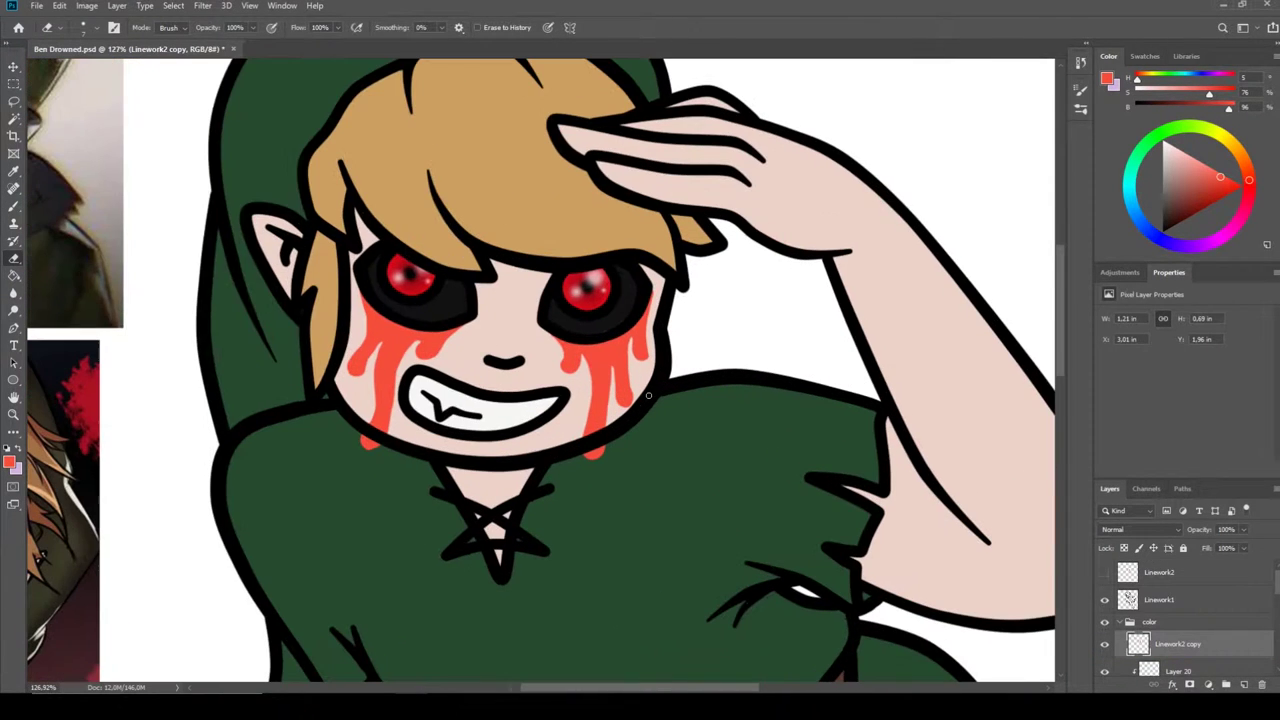
Step: Duplicate Linework1 and isolate the eye outlines in the copy with the Lasso
drag(1175, 590, 1172, 586)
key(l)
drag(360, 318, 477, 312)
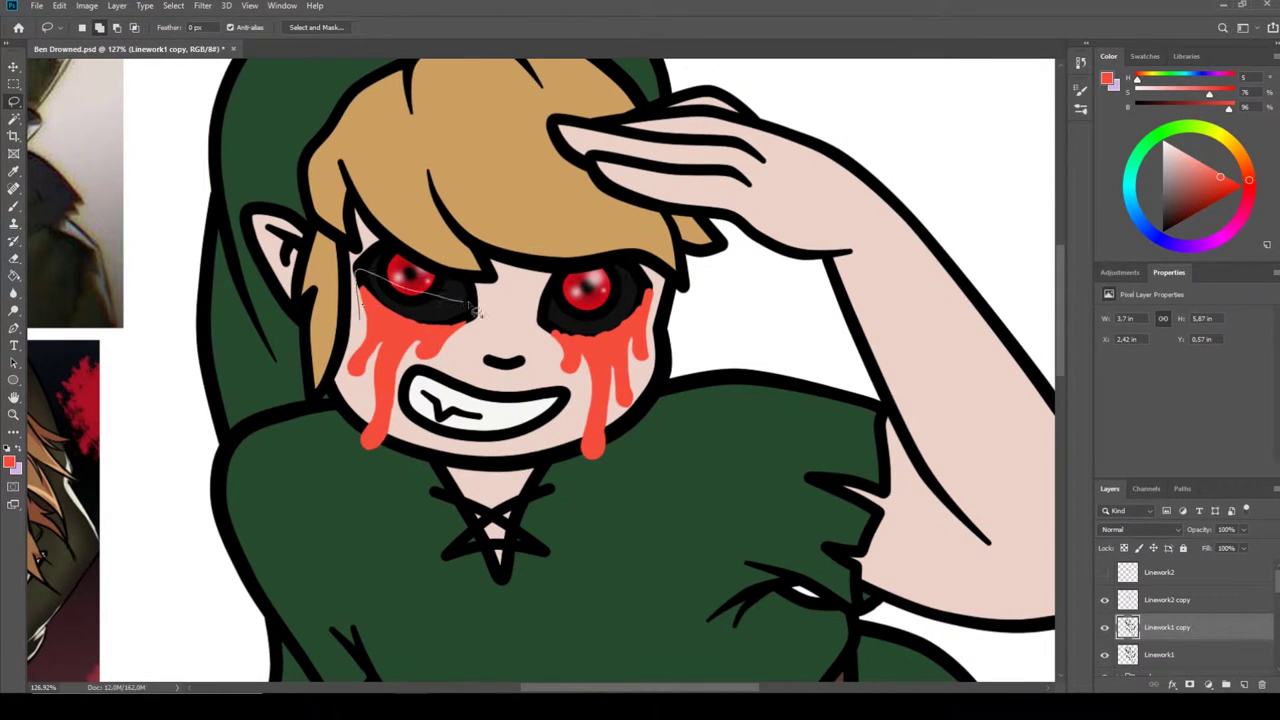
scroll(750, 556, down, 4)
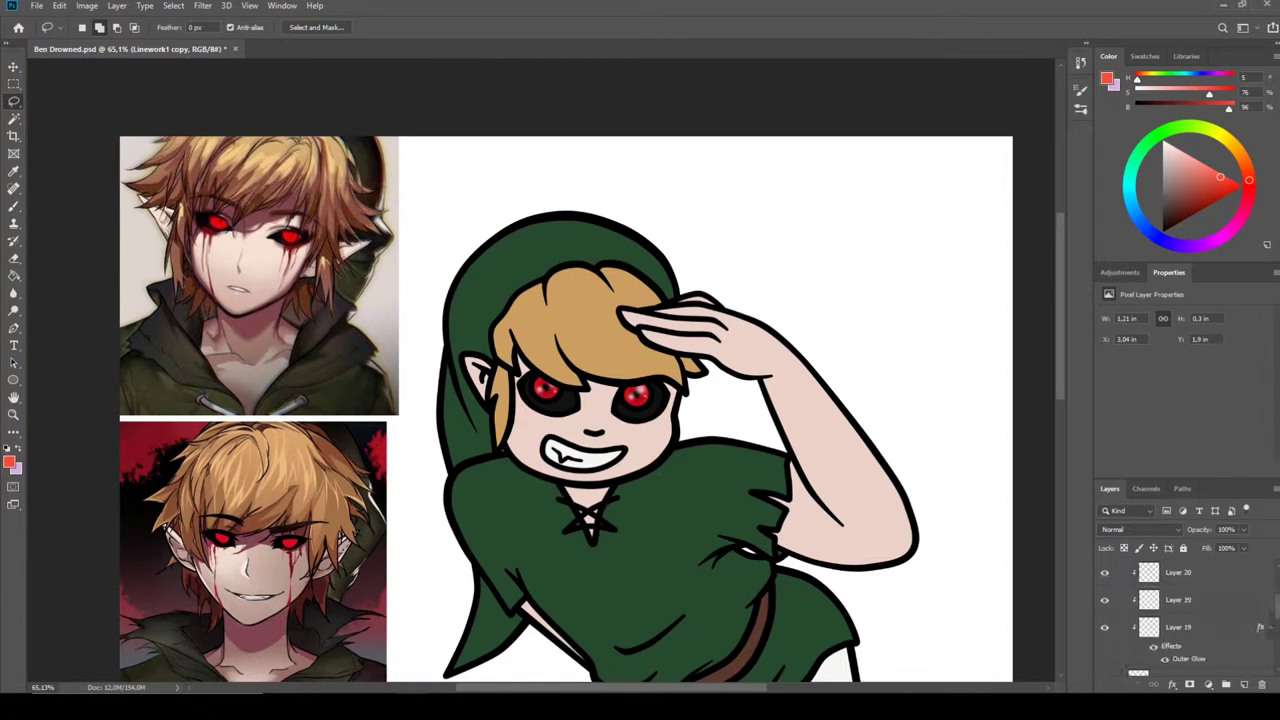
Step: Create a group named Shade with a grey-filled character silhouette on Layer 21, and hide the color group
key(ctrl+g)
double_click(1147, 595)
text(Shade)
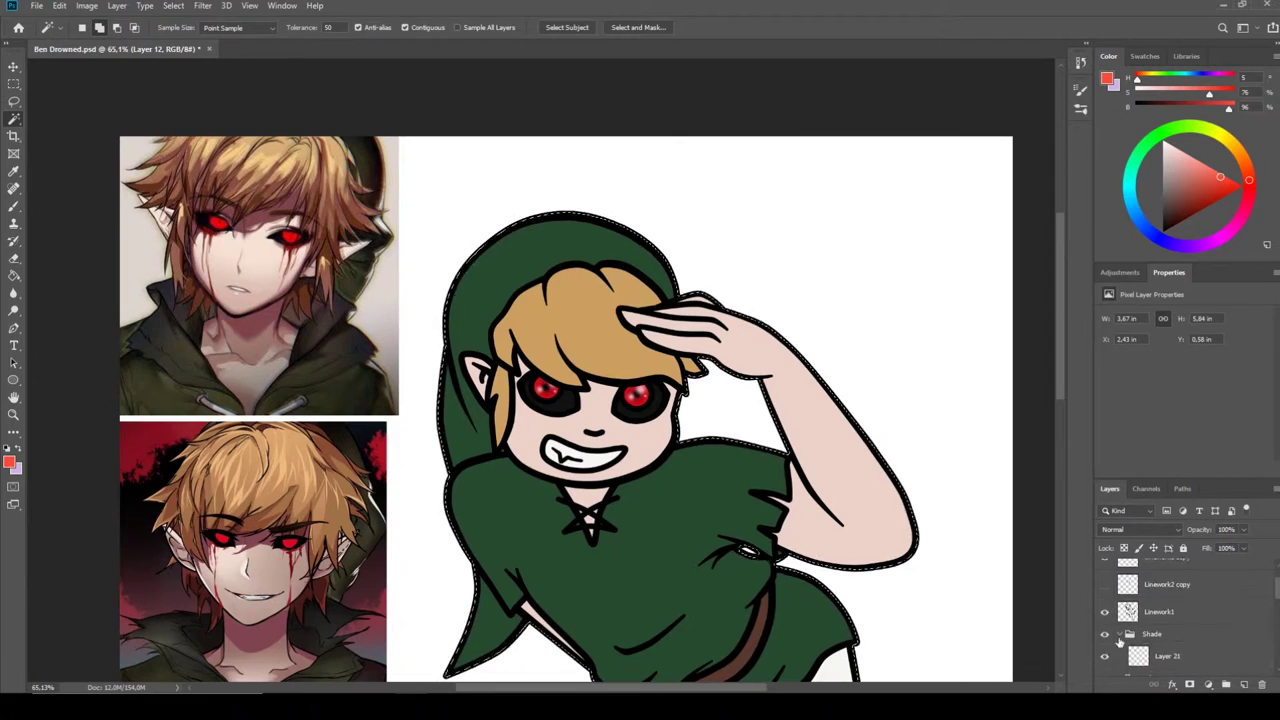
click(1104, 639)
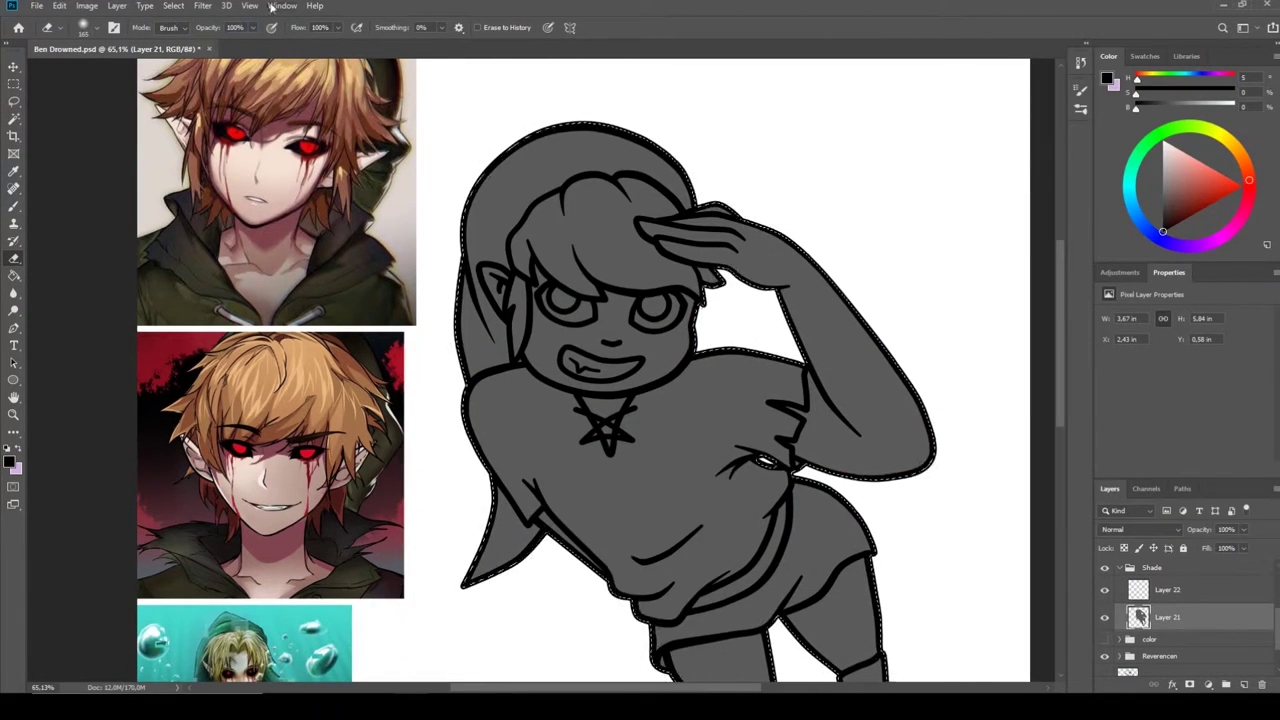
Step: Select the face area and clear its grey with a soft Eraser at 66% opacity, keeping shadow towards the edges
key(6)
key(6)
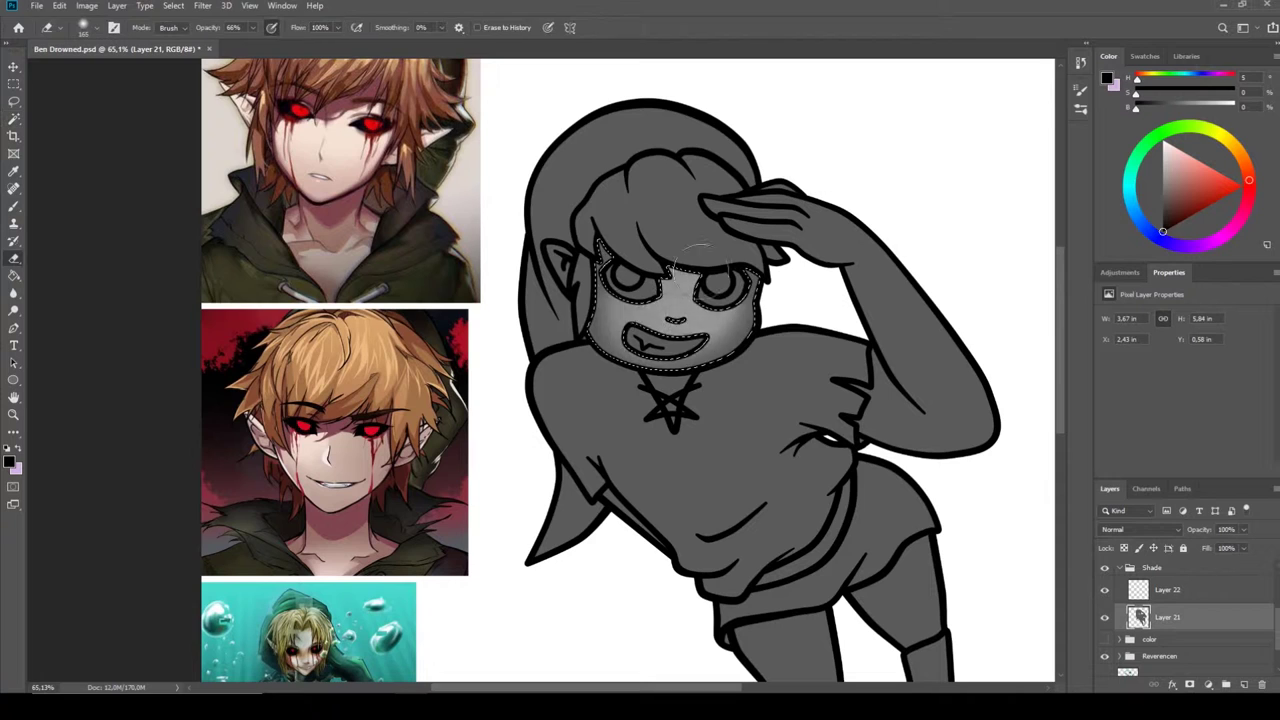
key(b)
mouse_move(698, 248)
mouse_down()
mouse_move(660, 310)
mouse_move(610, 345)
mouse_move(690, 360)
mouse_move(745, 335)
mouse_up()
right_click(650, 400)
key(Escape)
key(alt+bracketright)
key(x)
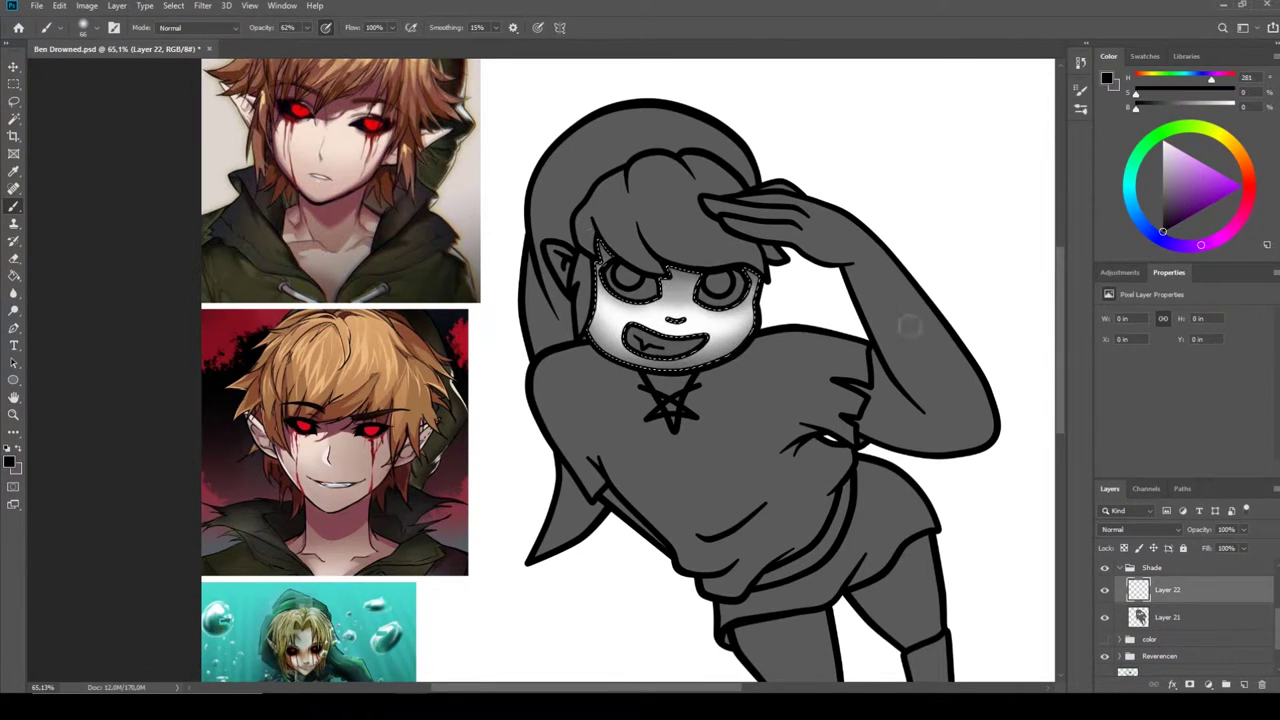
Step: Select the eyes and mouth and clear their grey on Layer 21 with the soft Eraser
key(alt+bracketleft)
key(ctrl+d)
key(w)
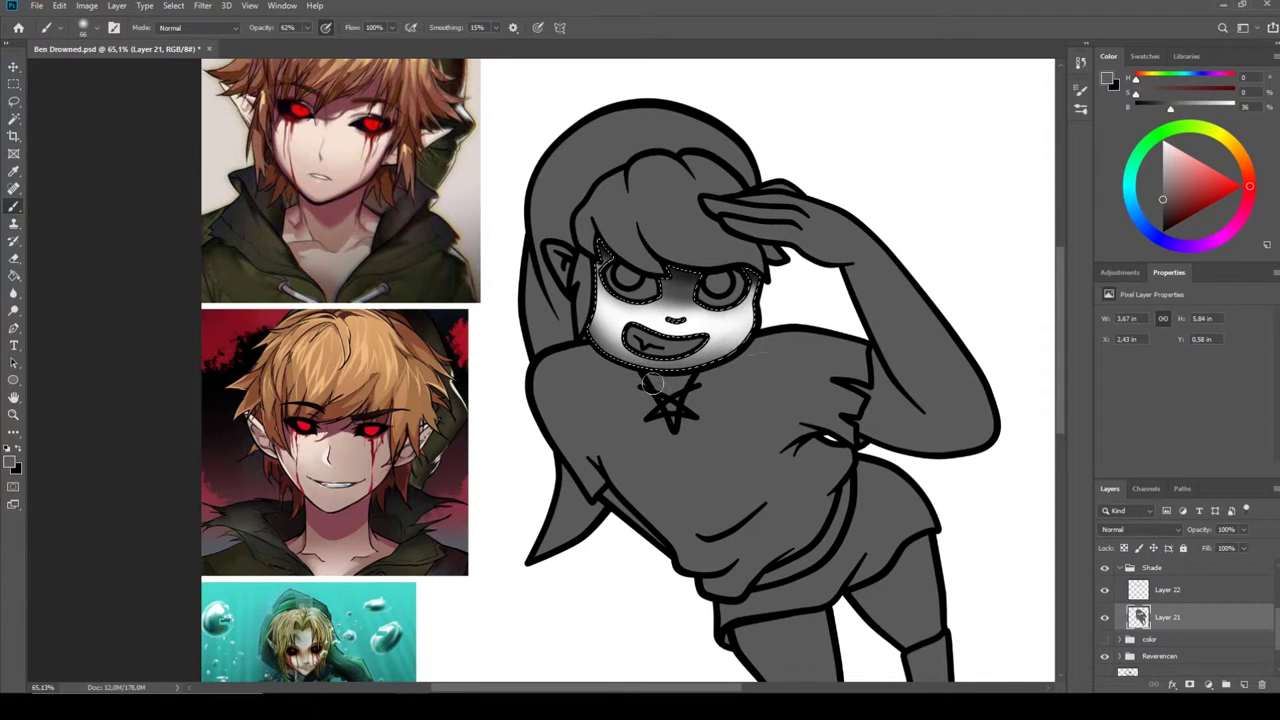
key(shift+w)
key(b)
right_click(651, 398)
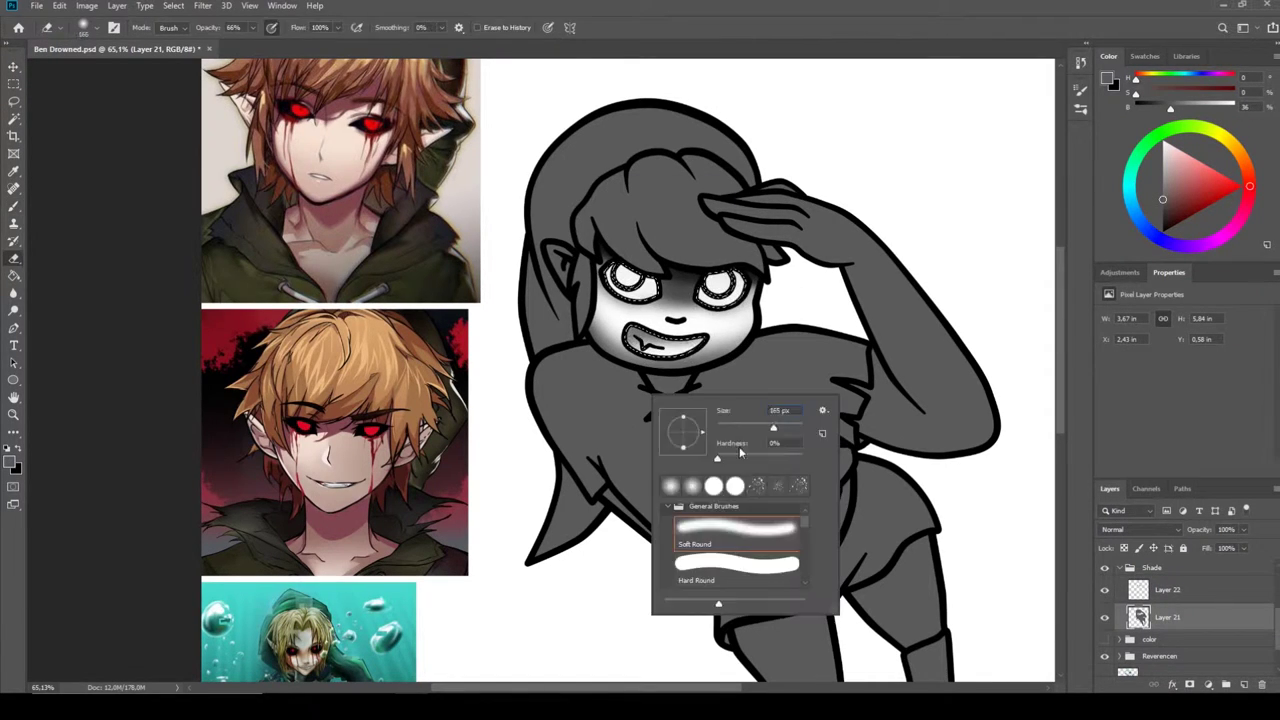
key(Escape)
Step: Hide the Reverencen group, select the fringe, and erase soft highlights along its locks on Layer 21
key(w)
click(675, 232)
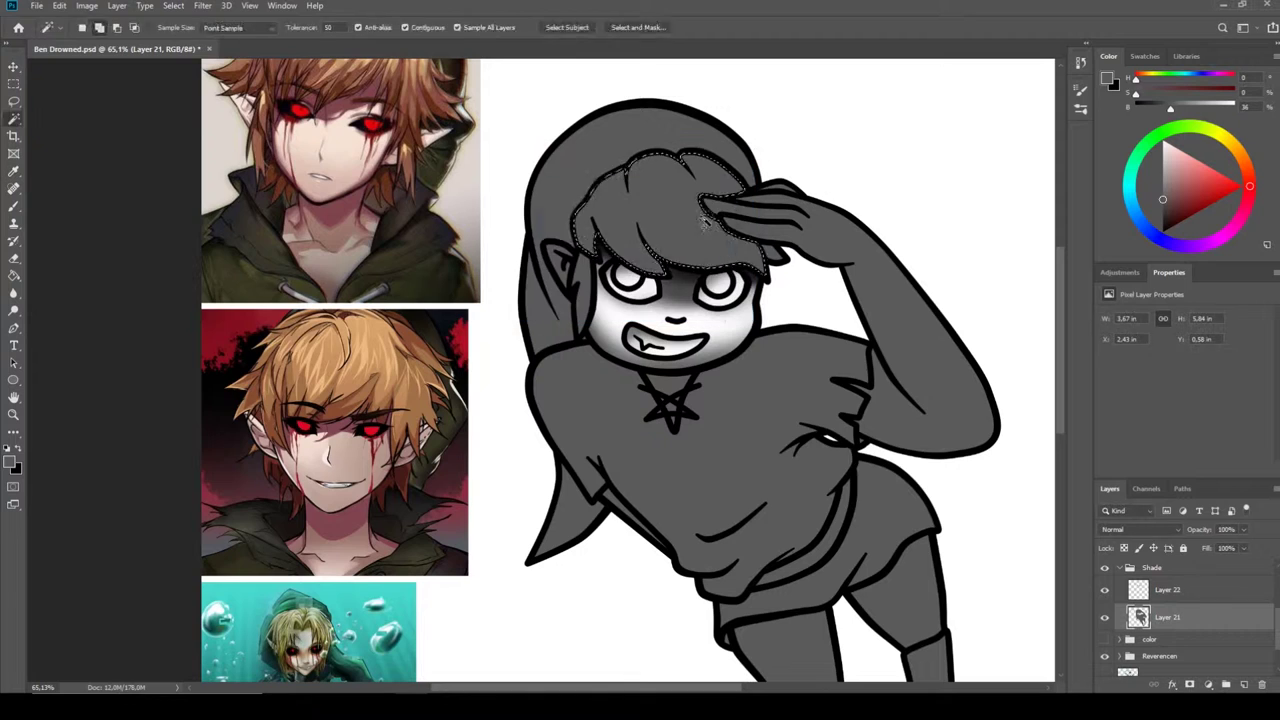
key(e)
right_click(766, 310)
key(Escape)
click(1104, 656)
key(b)
drag(605, 200, 658, 216)
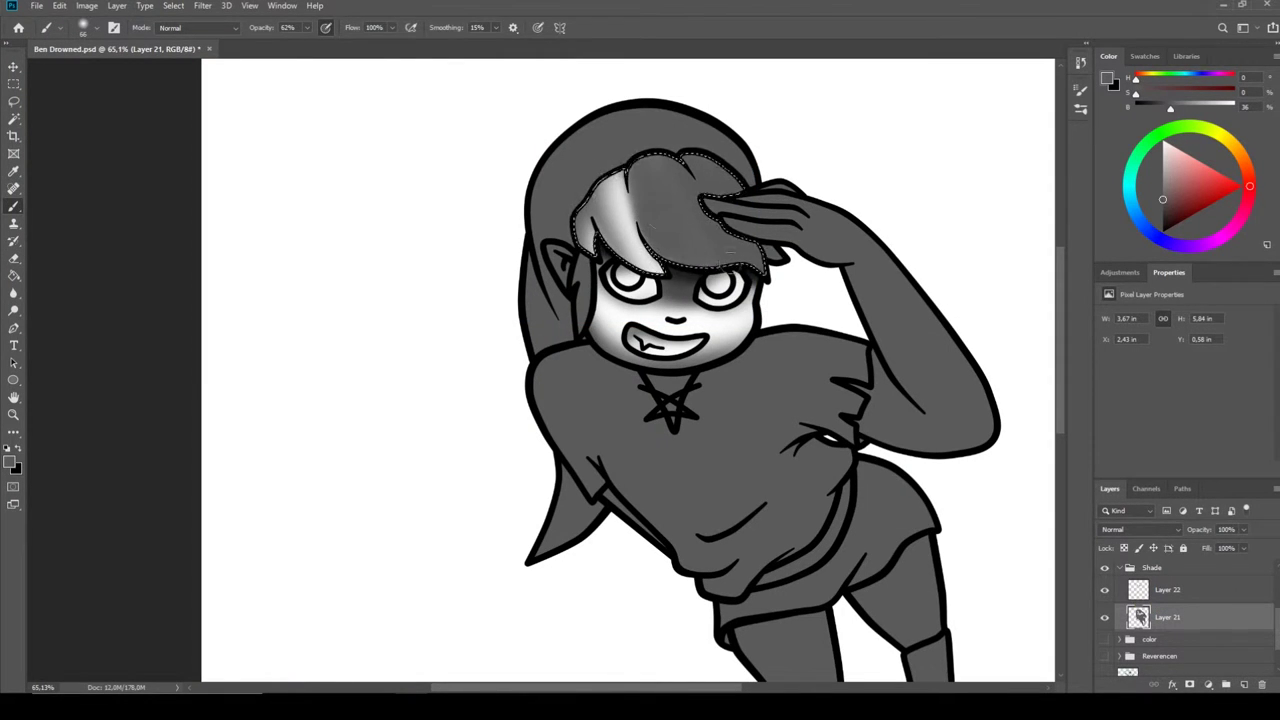
drag(735, 172, 697, 222)
key(e)
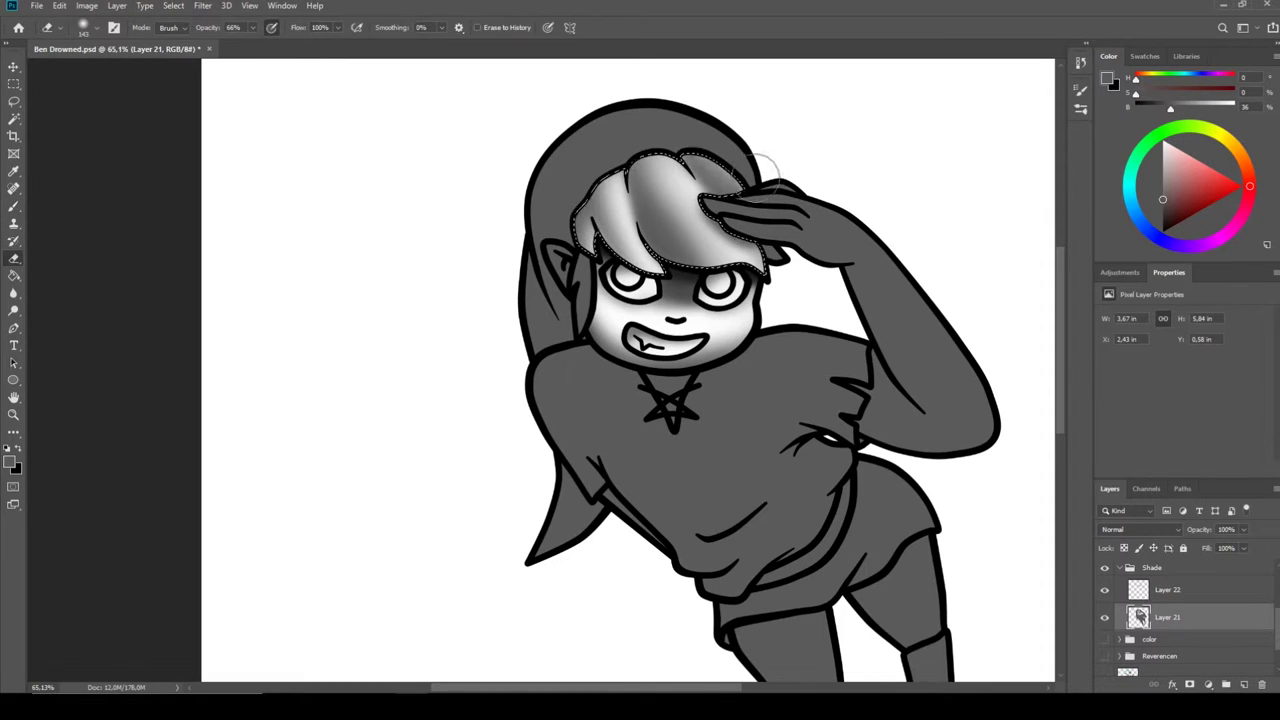
Step: Paint soft black shadows between the fringe locks on Layer 22
key(alt+bracketright)
key(b)
drag(671, 253, 706, 240)
key(e)
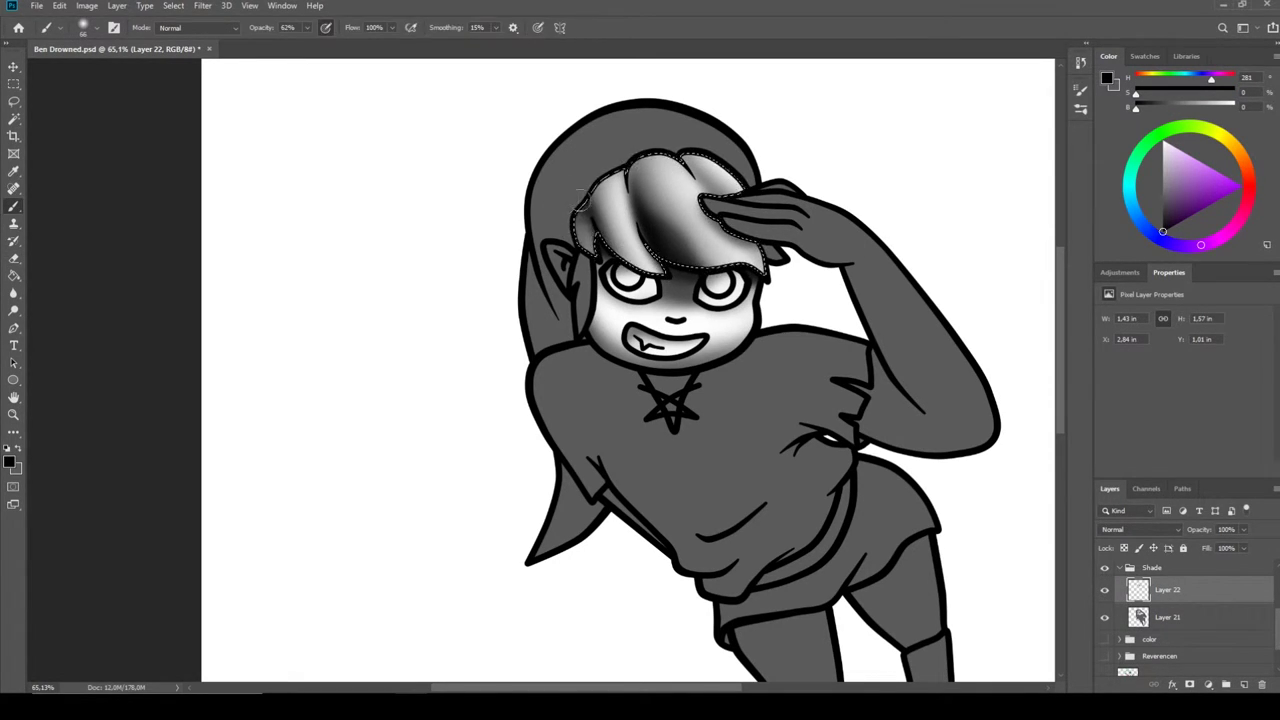
Step: Lighten the hair strands beside the face on Layer 21 and darken the ear on Layer 22
drag(762, 245, 784, 262)
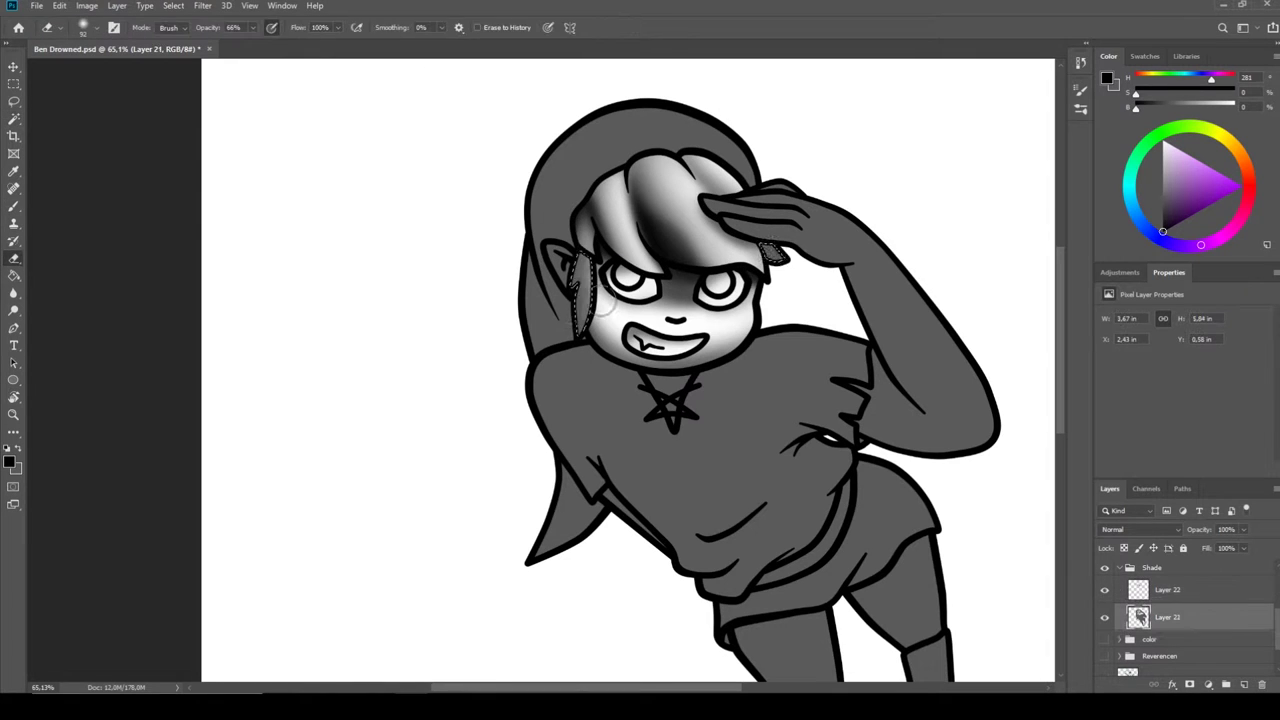
drag(584, 288, 584, 336)
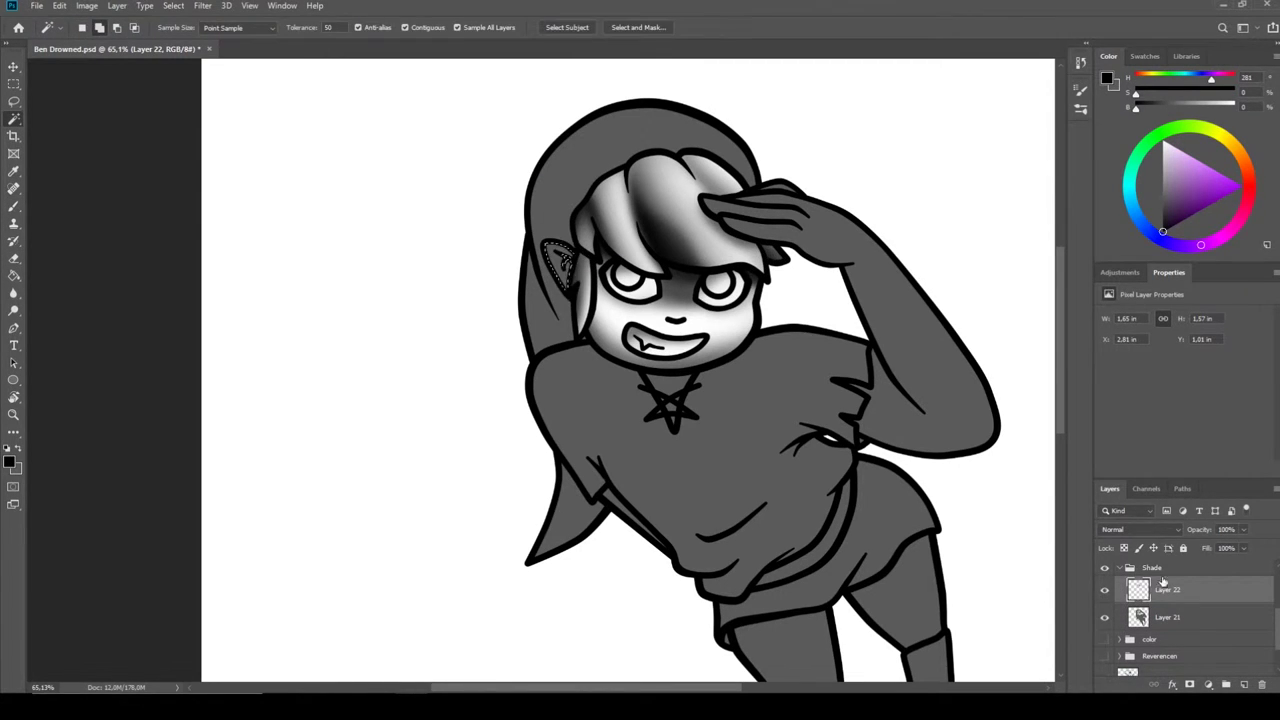
drag(548, 248, 557, 258)
Step: Shade the pointed hat by erasing highlights on Layer 21 and brushing black shadows along its back and tail on Layer 22
right_click(663, 206)
click(1168, 617)
drag(600, 130, 622, 290)
key(b)
click(1168, 590)
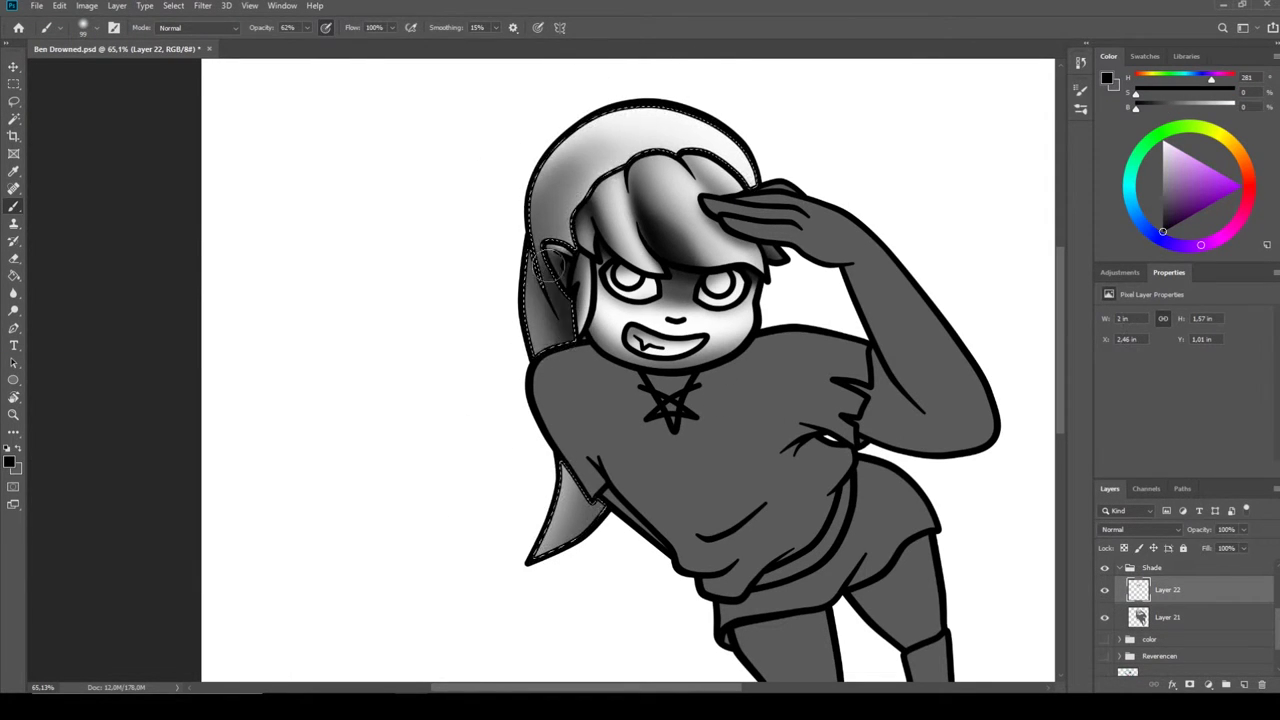
drag(560, 150, 560, 520)
Step: Select the shirt and erase a broad soft highlight across the chest and shoulder on Layer 21
drag(751, 424, 694, 380)
key(l)
mouse_move(480, 330)
mouse_down()
mouse_move(577, 404)
mouse_move(651, 434)
mouse_move(805, 355)
mouse_up()
key(e)
click(1168, 617)
key(b)
key(x)
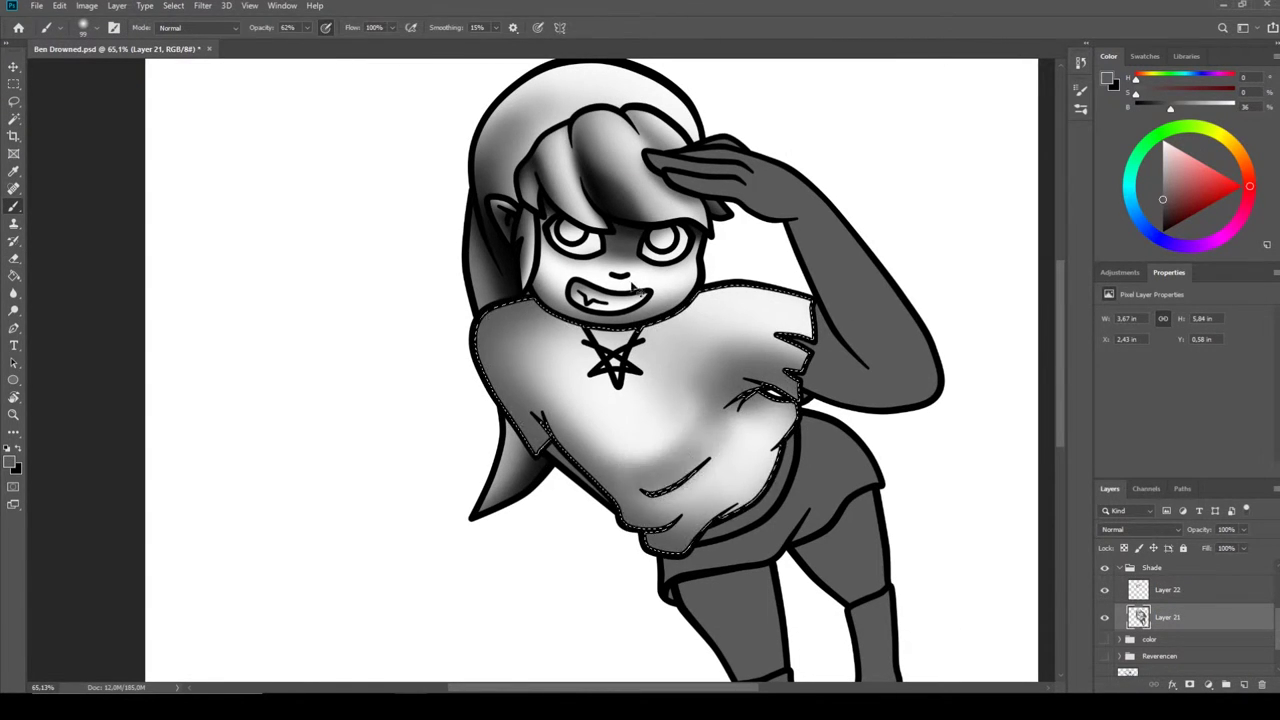
Step: Refine the shirt's grey shading on Layer 21 with the soft Brush and a 91 px soft Eraser
right_click(618, 476)
key(Escape)
key(e)
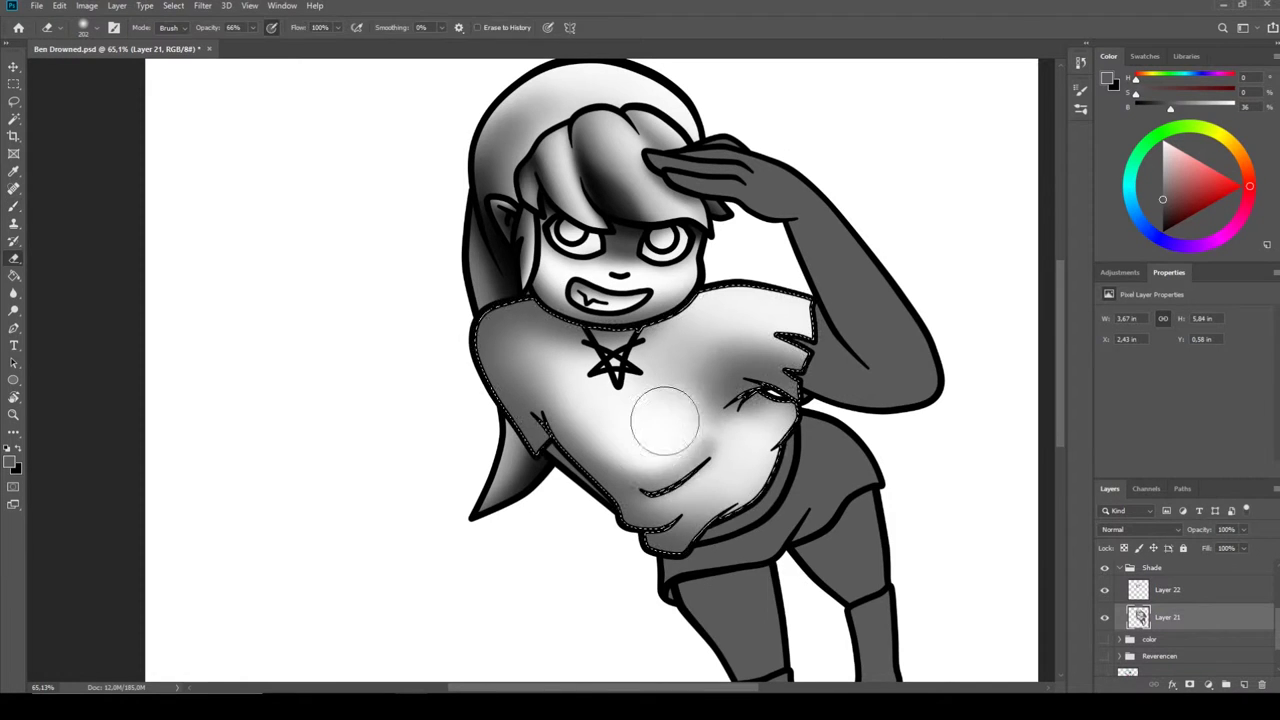
key(b)
right_click(726, 472)
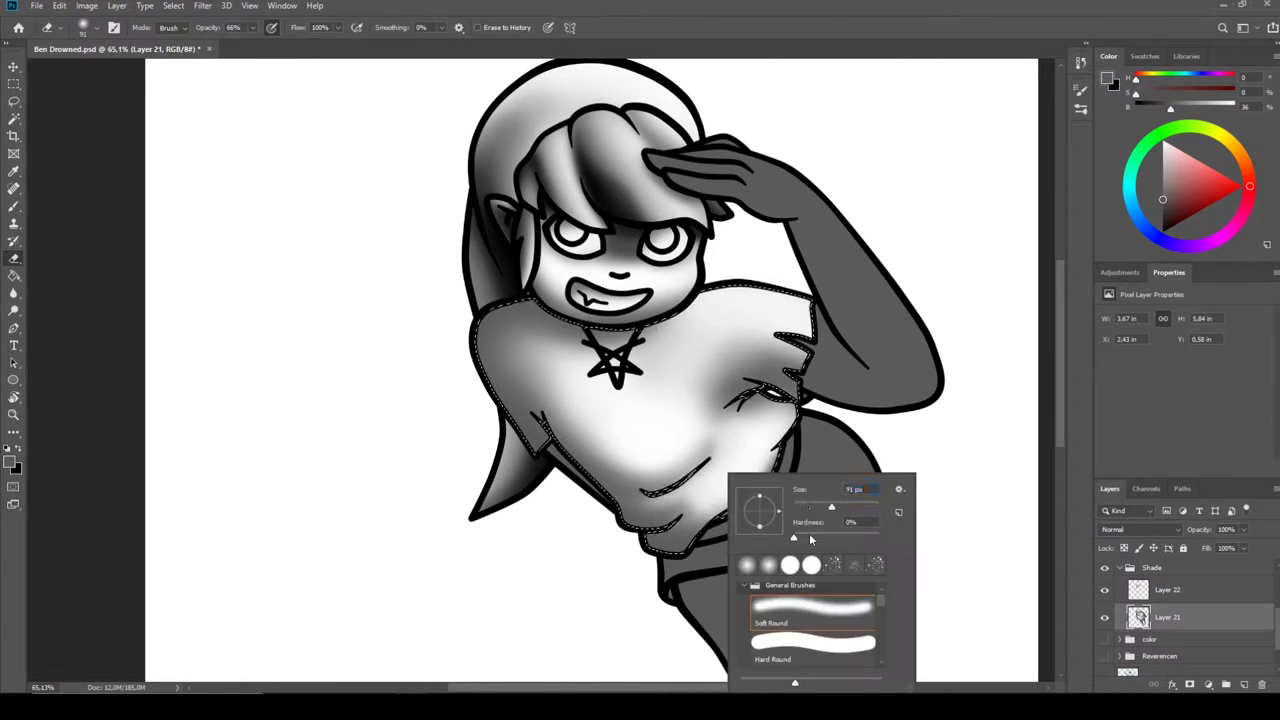
key(Escape)
Step: Paint soft black shadows on the shirt's sleeve, torn armpit and lower folds on Layer 22
key(alt+])
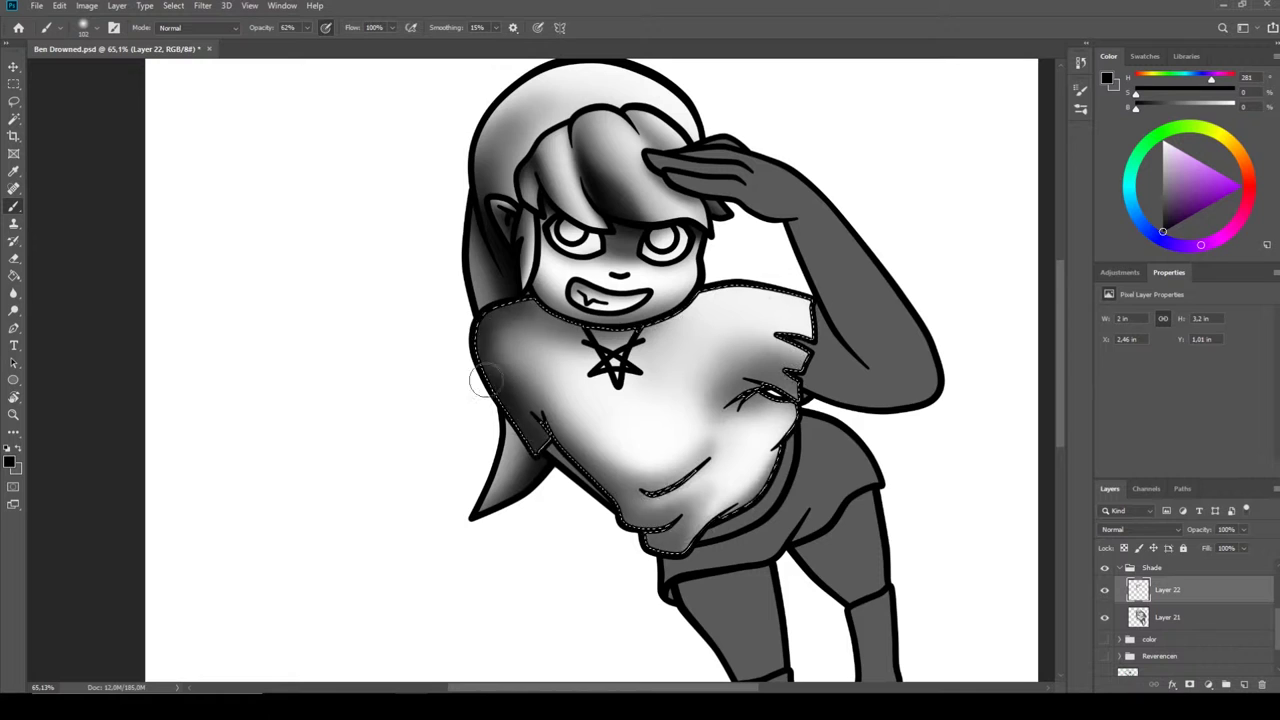
right_click(786, 396)
key(Escape)
drag(785, 380, 730, 395)
right_click(766, 386)
key(Escape)
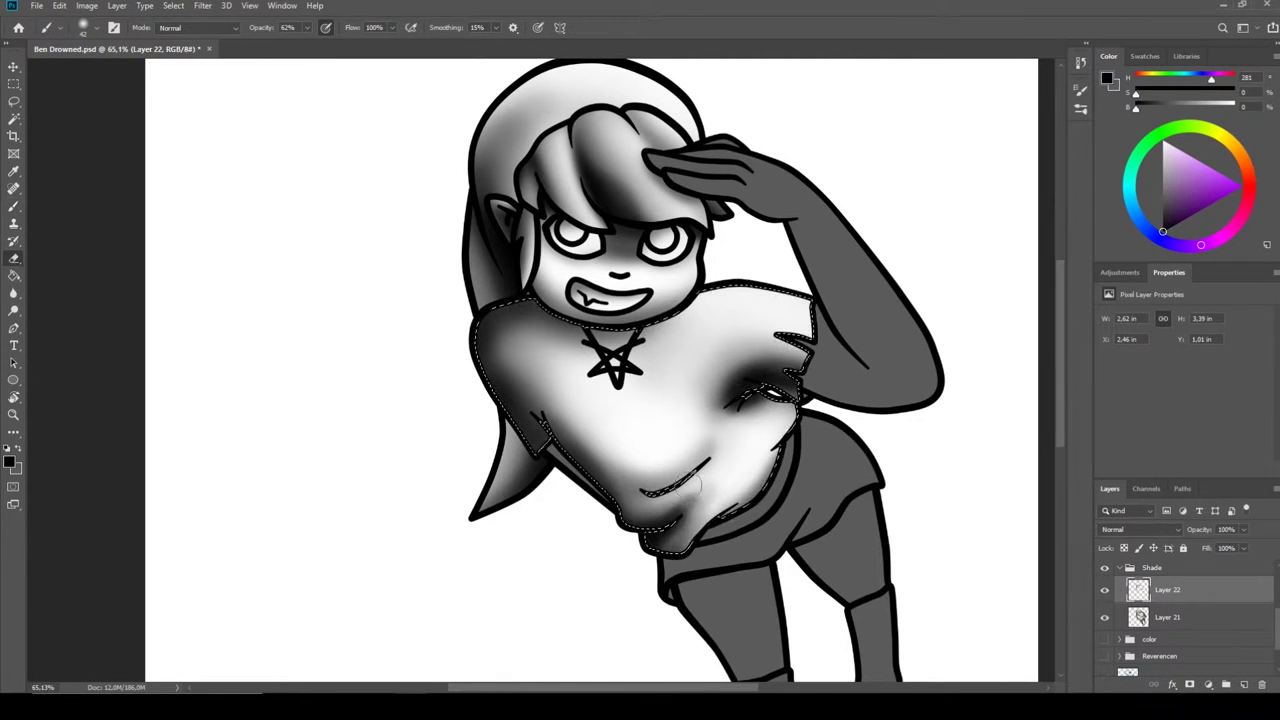
key(e)
key(Escape)
key(b)
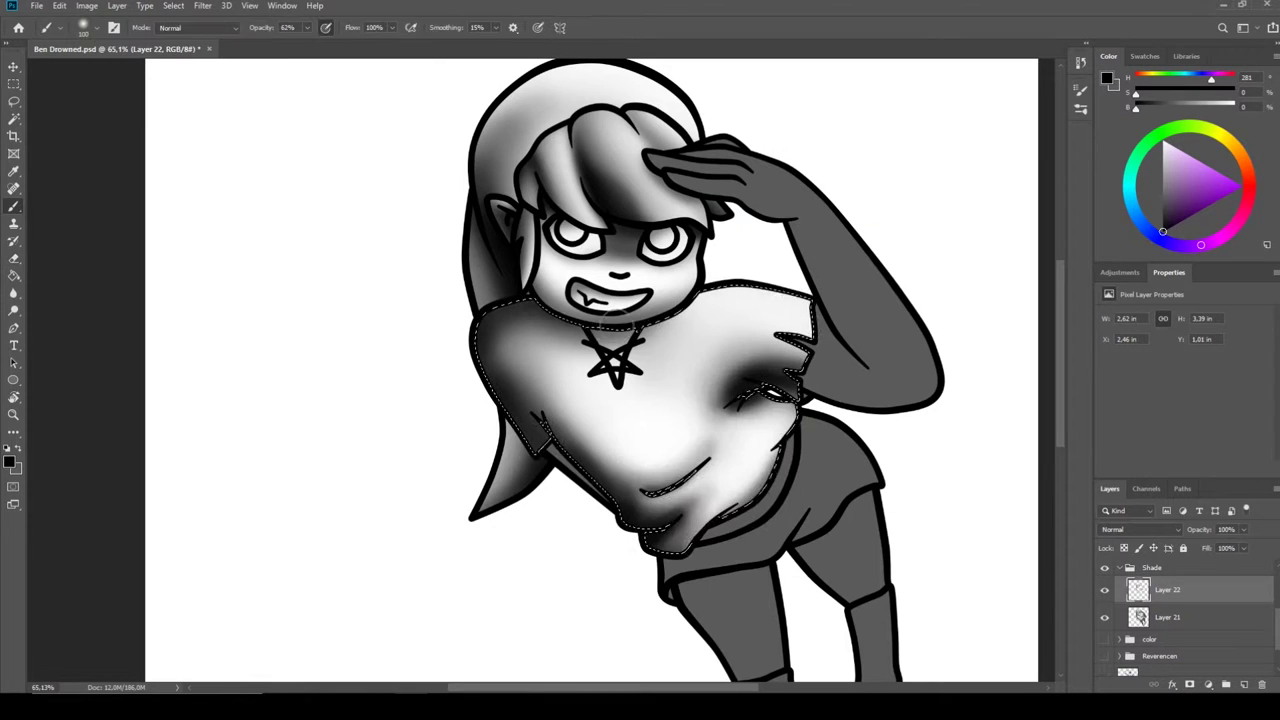
Step: Select the raised arm and hand and erase soft highlights along them on Layer 21, keeping grey under the elbow
key(alt+bracketleft)
mouse_move(789, 143)
mouse_down()
mouse_move(840, 191)
mouse_move(965, 390)
mouse_move(760, 175)
mouse_up()
key(b)
drag(880, 345, 920, 395)
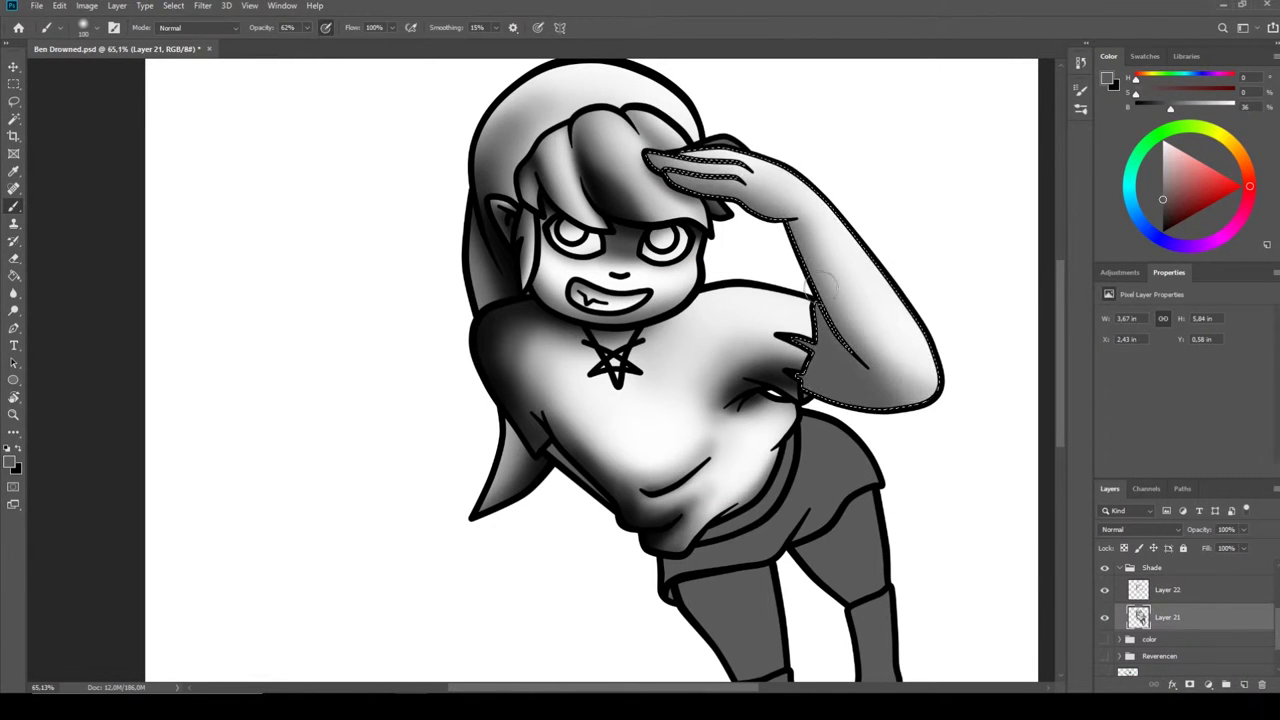
scroll(716, 440, up, 3)
drag(935, 554, 780, 486)
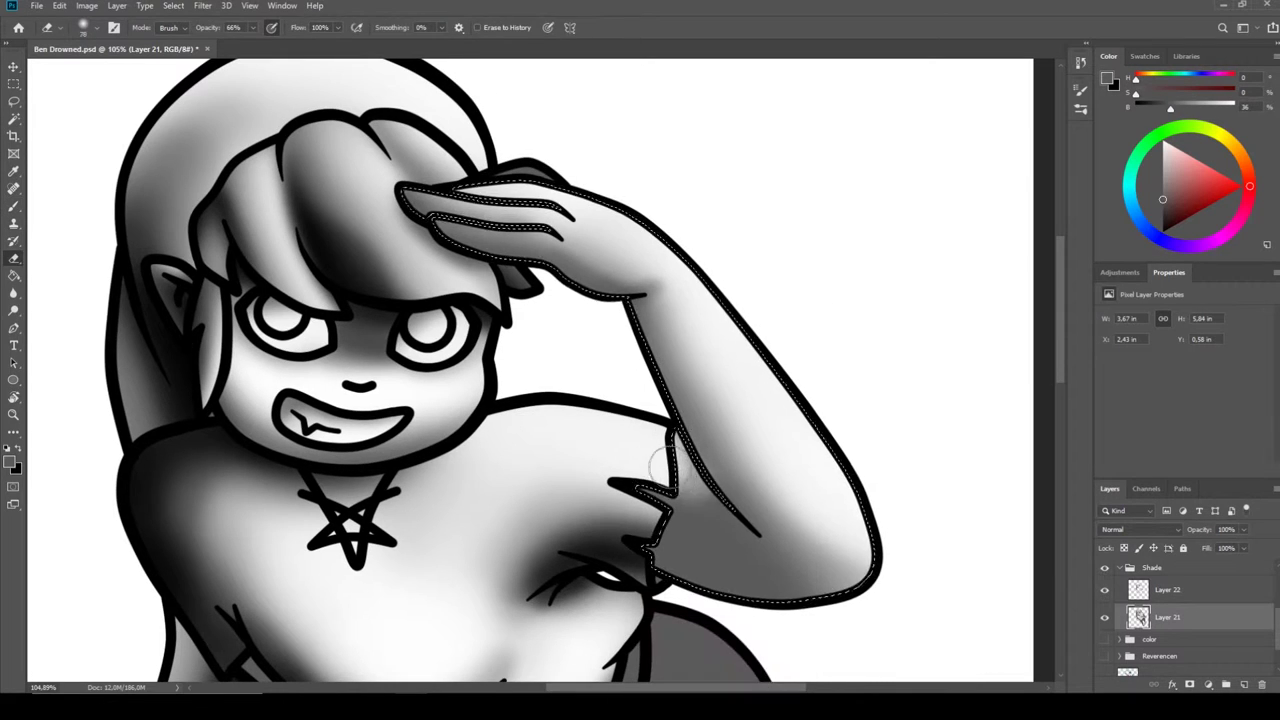
scroll(780, 486, down, 3)
Step: Brush soft black shadow onto the underside of the raised arm on the xbx layer
key(alt+bracketright)
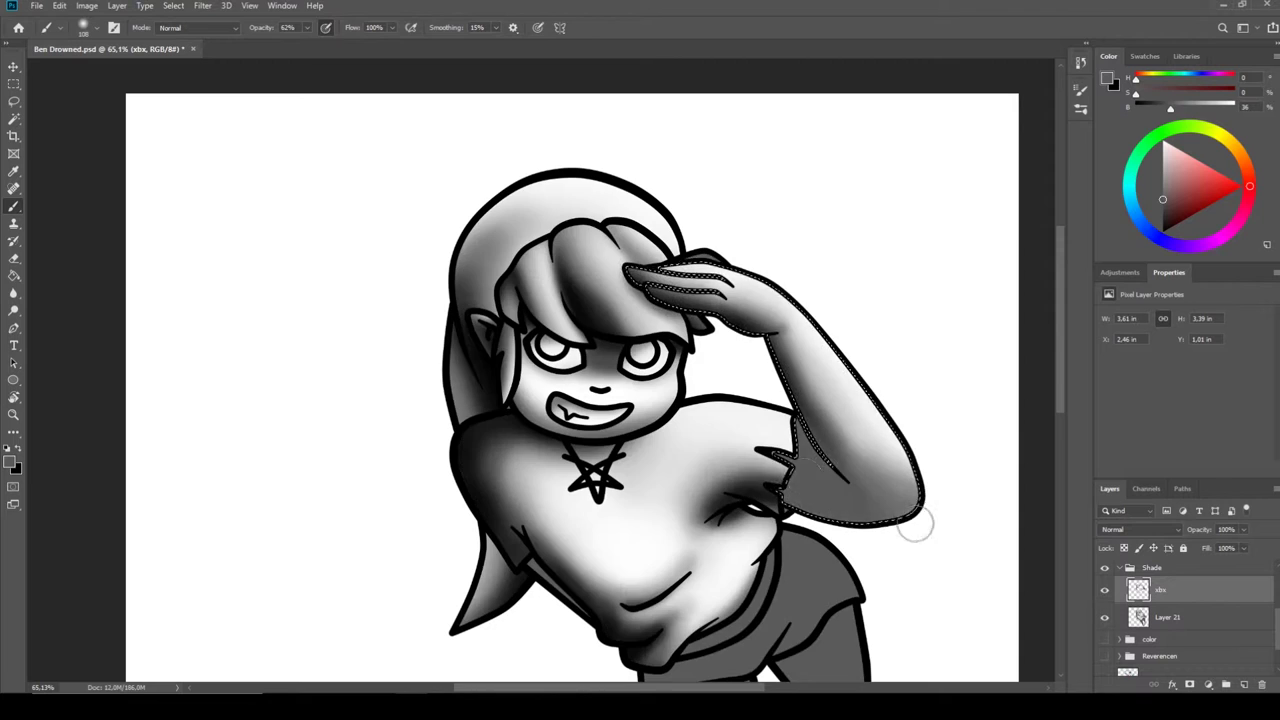
drag(790, 425, 957, 506)
key(e)
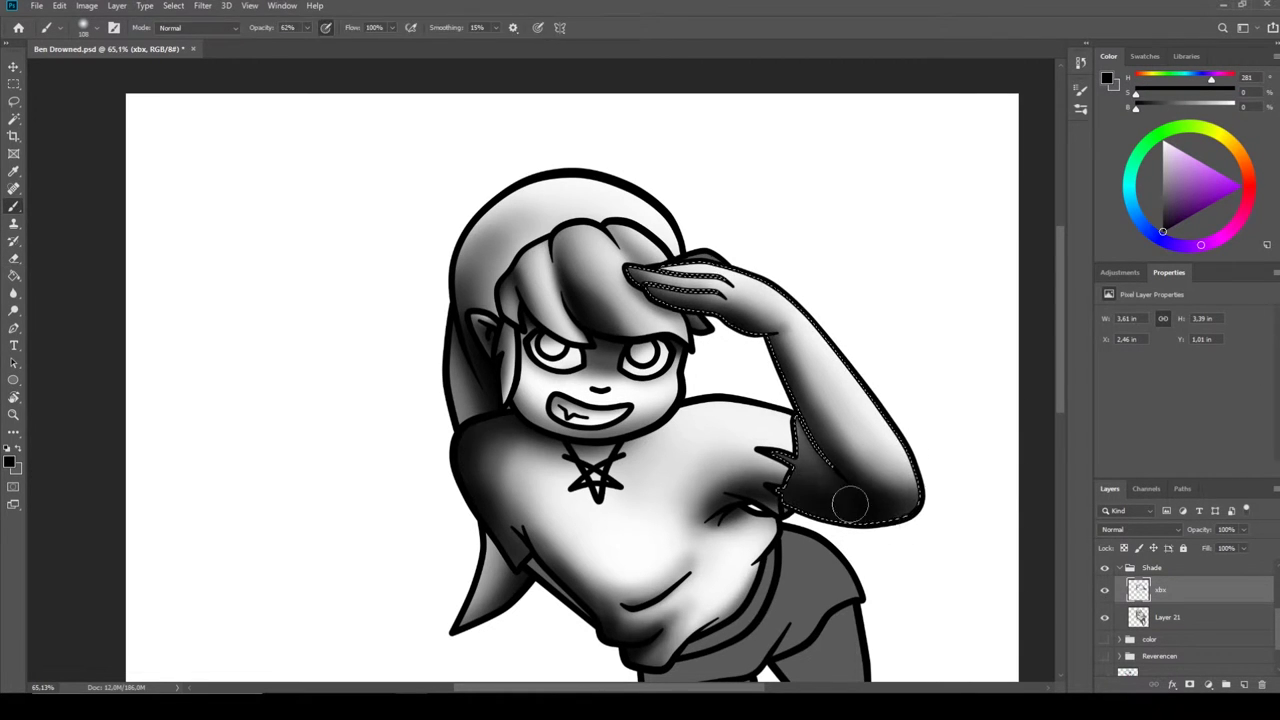
Step: Hide the xbx layer while touching up the arm's grey on Layer 21 with a 40 px soft brush, and show it again
key(alt+bracketleft)
click(1104, 590)
key(b)
key(x)
right_click(845, 462)
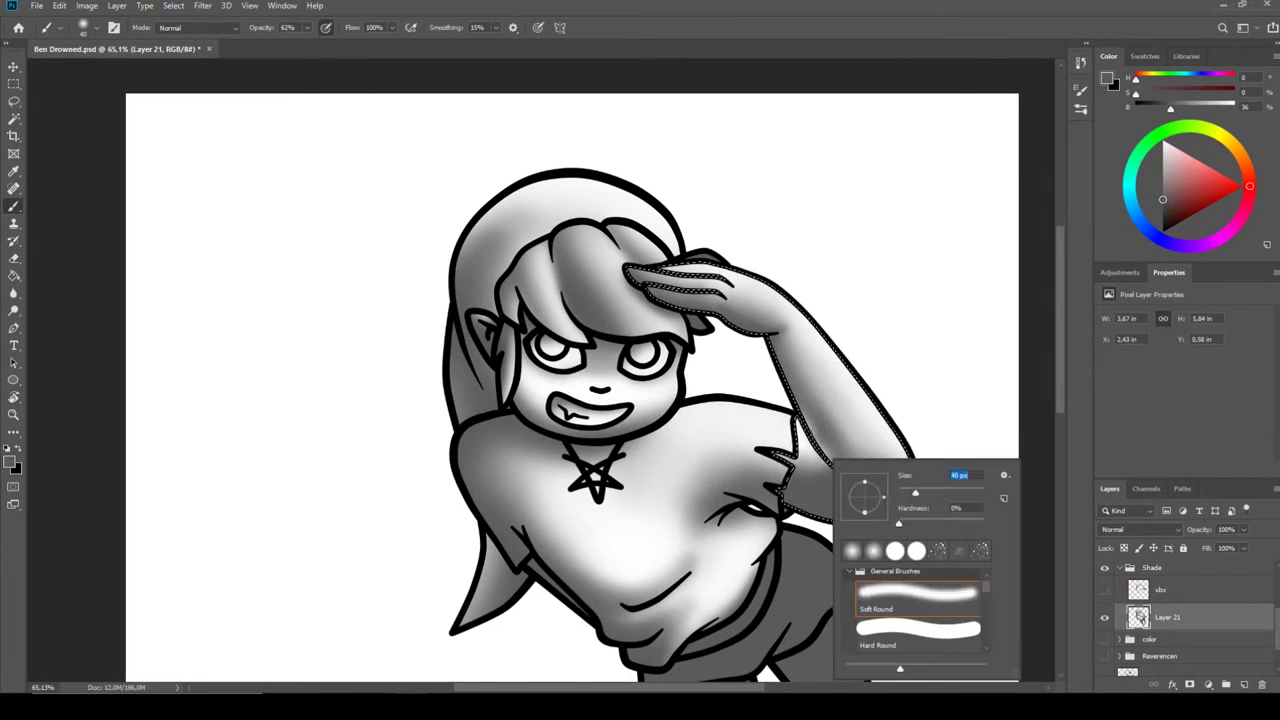
click(1104, 590)
key(x)
key(alt+bracketright)
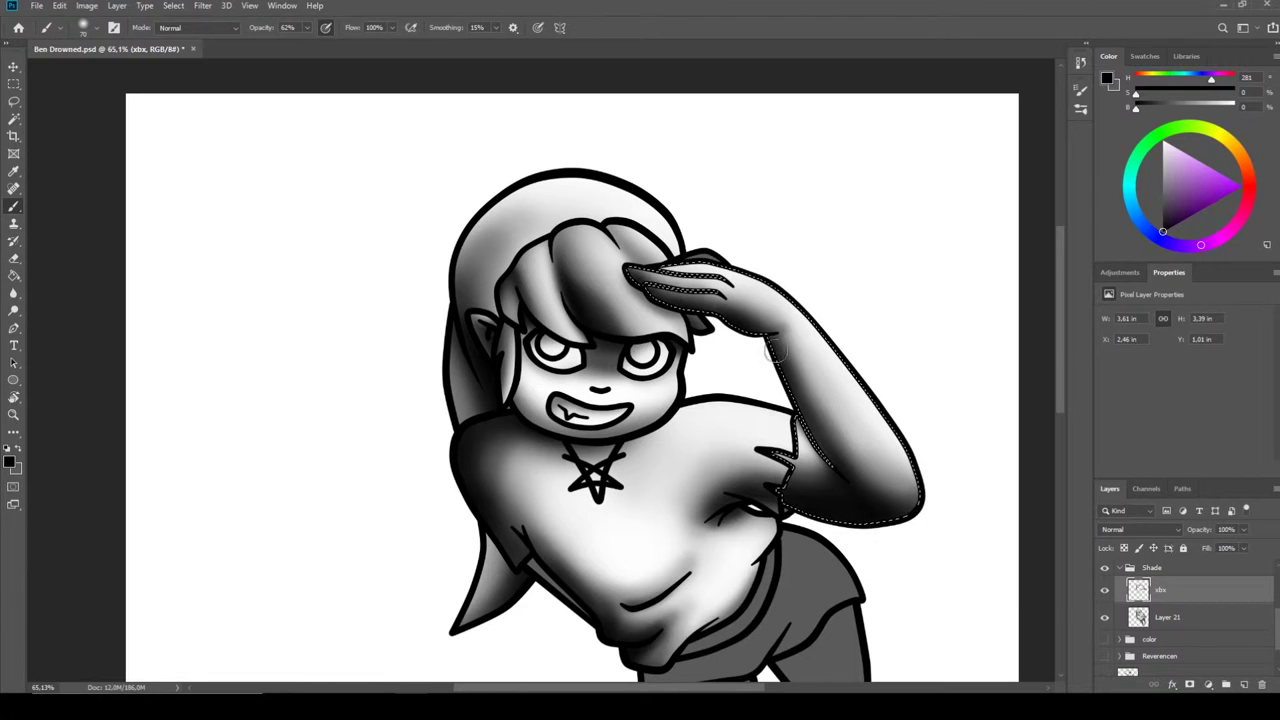
Step: Select the belt and the sliver of arm below the sleeve, and shade them on Layer 21 and the xbx layer
key(ctrl+d)
key(w)
click(770, 537)
scroll(770, 535, down, 3)
scroll(900, 500, up, 2)
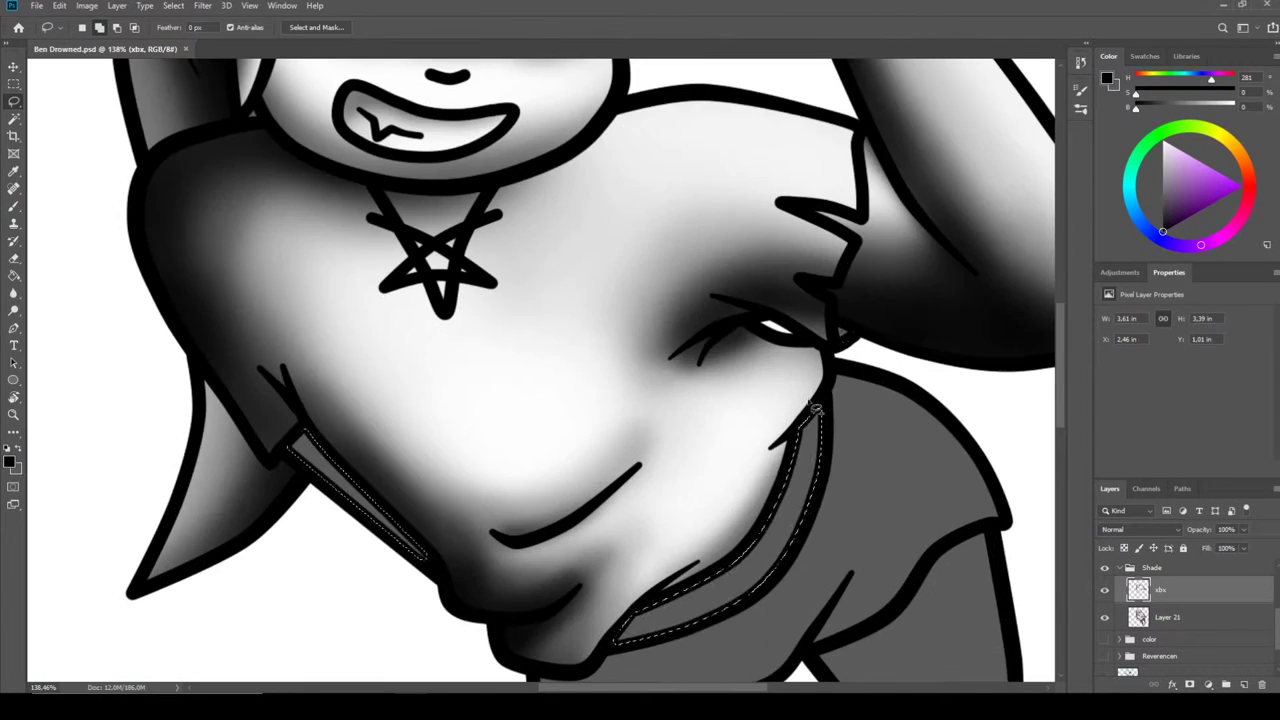
key(ctrl+0)
key(alt+bracketleft)
key(b)
key(x)
key(x)
key(alt+bracketright)
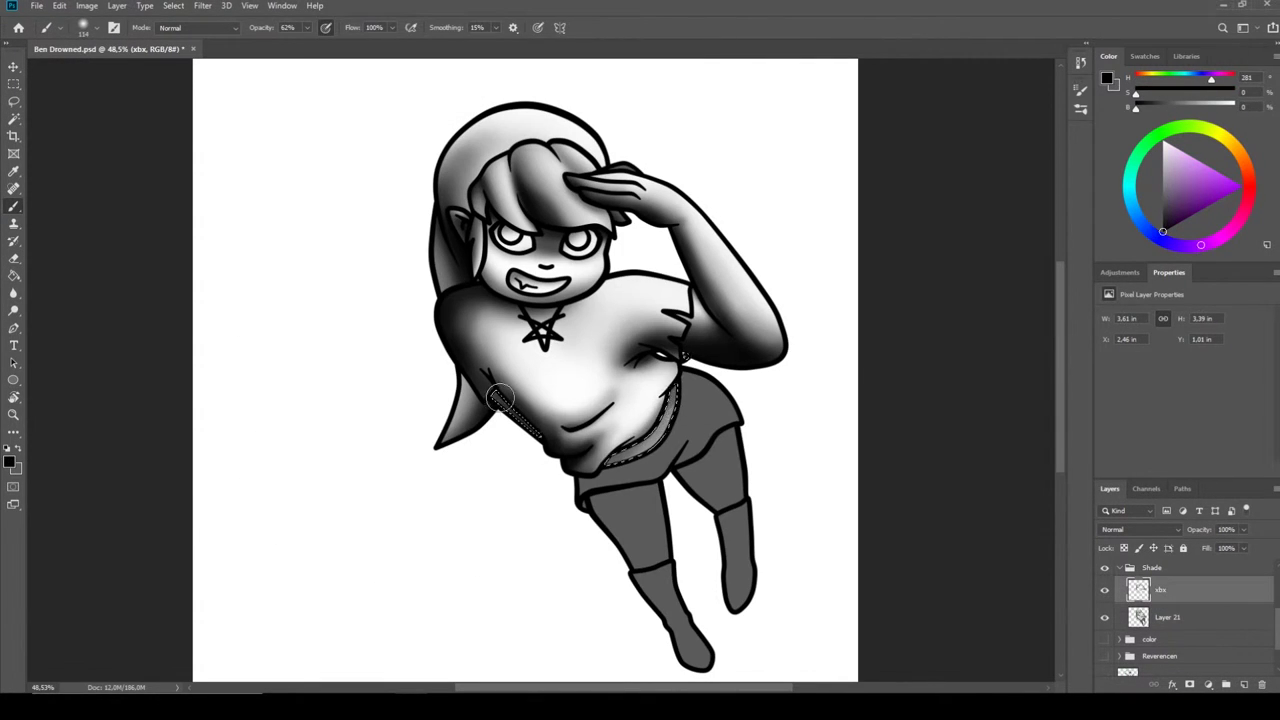
Step: Select the tunic's skirt, lighten it on Layer 21, and add black shadow below the belt on the xbx layer
key(w)
click(700, 420)
key(alt+bracketleft)
key(b)
key(x)
drag(690, 400, 710, 455)
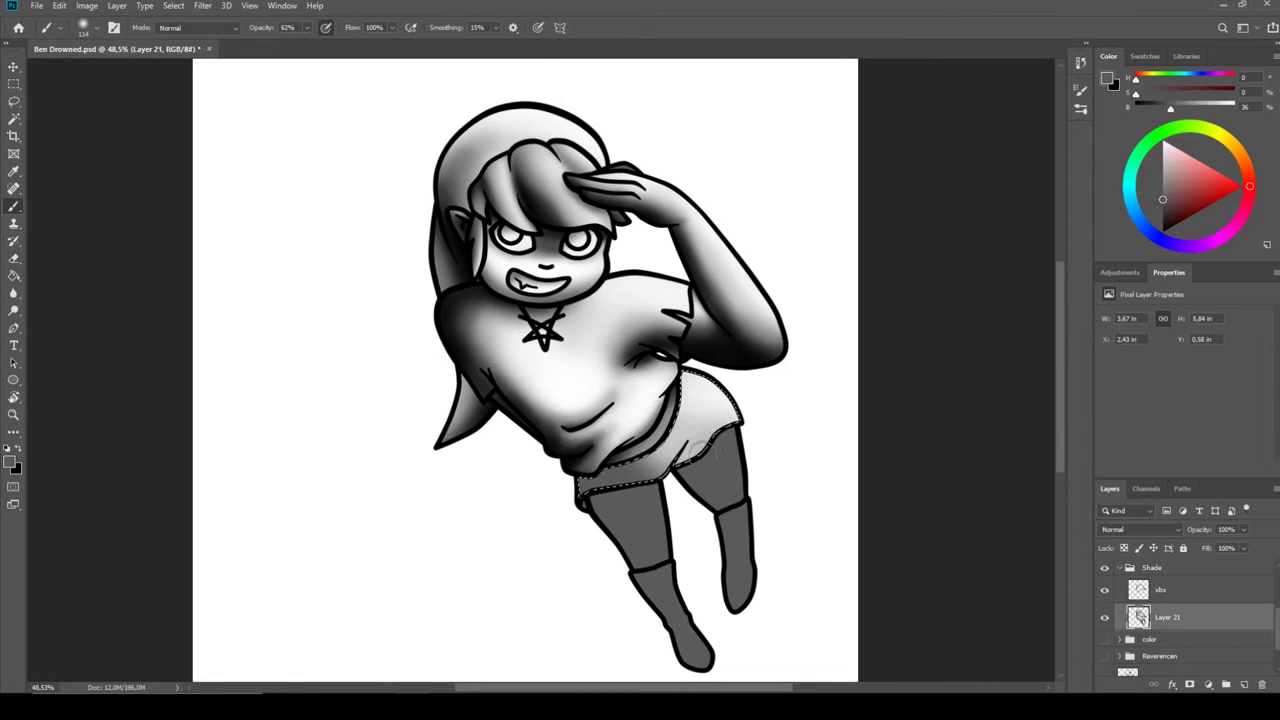
key(w)
click(705, 470)
key(b)
key(alt+bracketright)
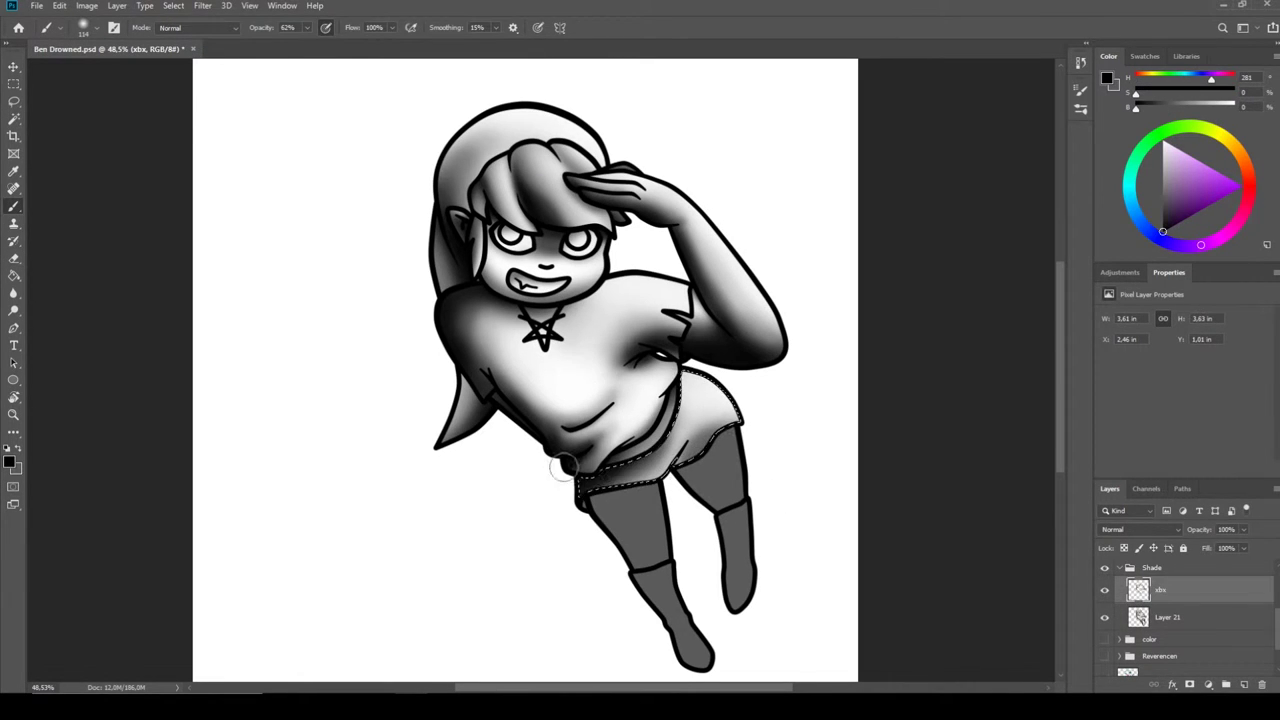
Step: Select both legs and boots and shade them on Layer 21, darkening the boots and lightening the upper legs
key(w)
key(x)
shift+click(740, 553)
shift+click(650, 600)
key(b)
scroll(623, 594, down, 2)
mouse_move(623, 594)
mouse_down()
mouse_move(674, 503)
mouse_move(757, 415)
mouse_up()
key(alt+bracketleft)
right_click(710, 410)
key(Escape)
key(e)
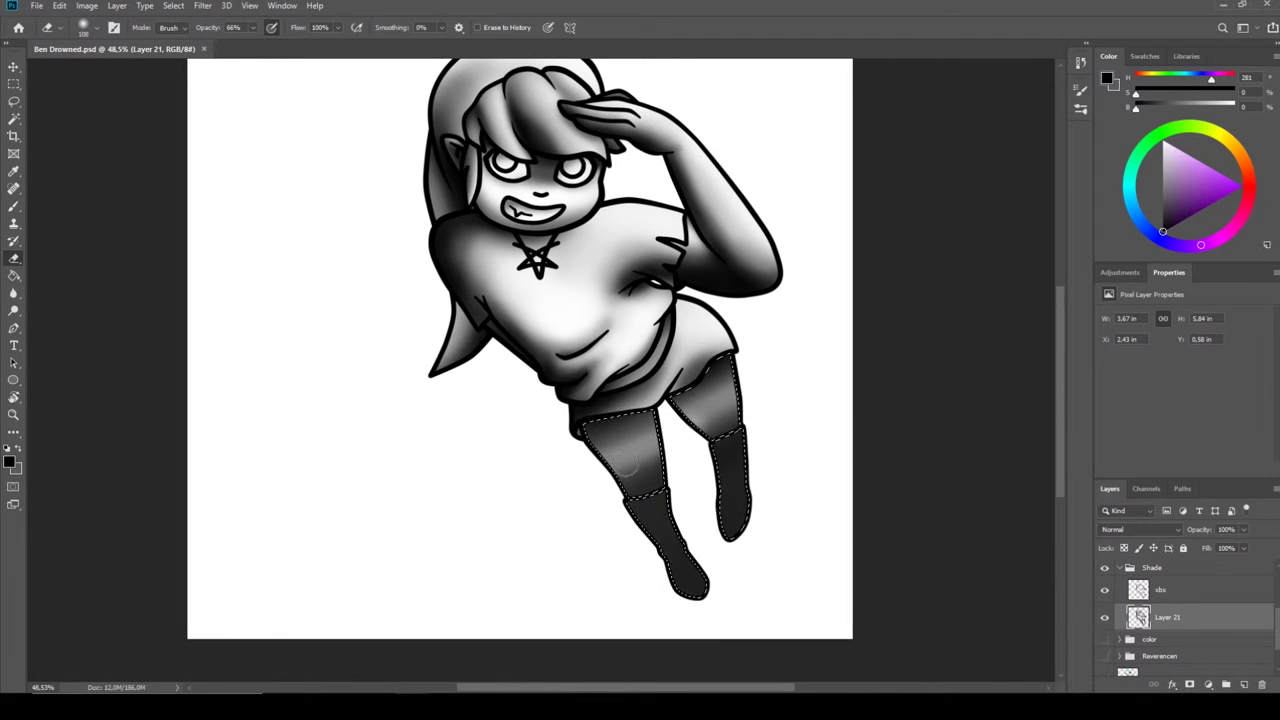
scroll(706, 340, up, 1)
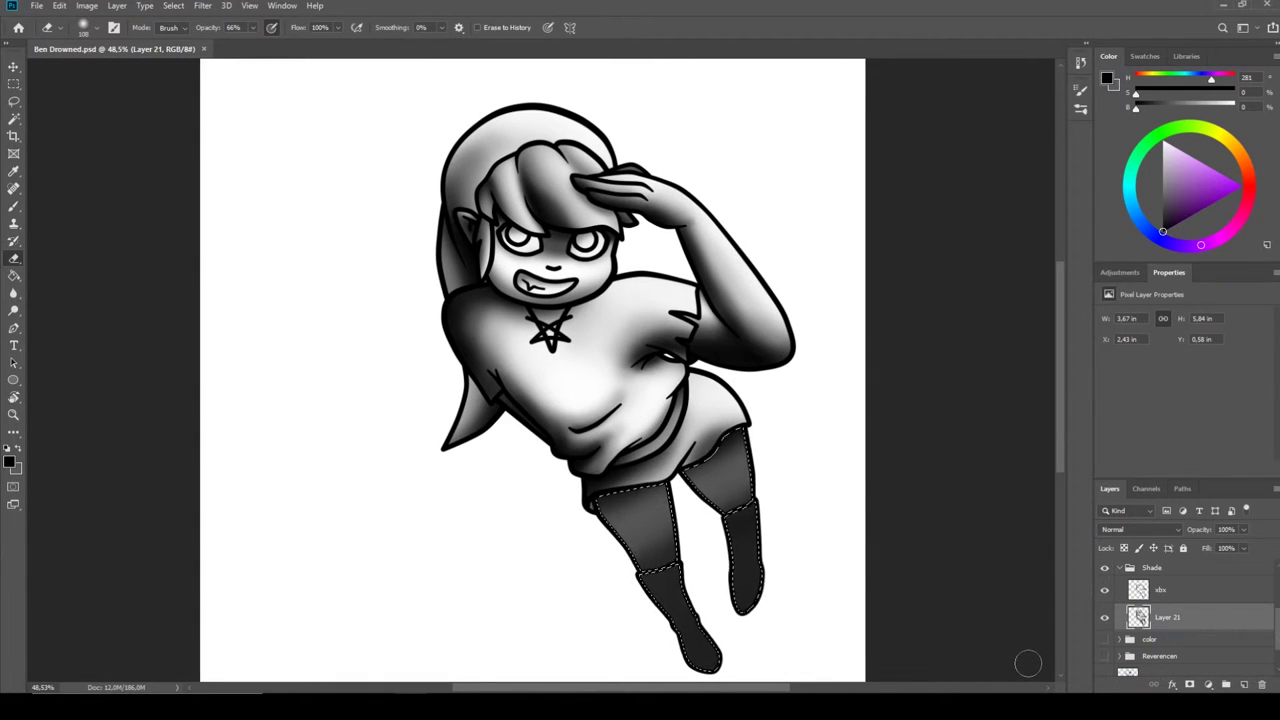
Step: Set Layer 21 to Multiply over the color group and clip a new blue-filled layer to it
key(ctrl+d)
key(shift+plus)
key(shift+plus)
key(ctrl+shift+alt+n)
key(y)
click(1210, 196)
key(alt+BackSpace)
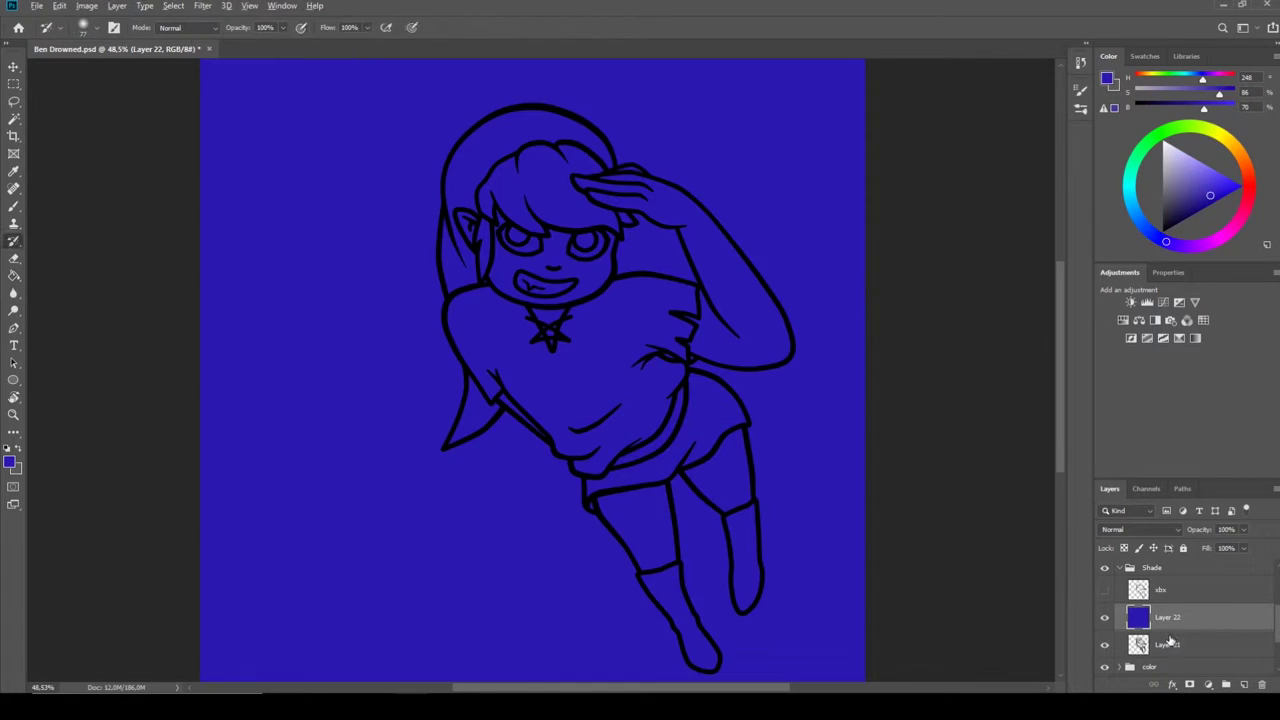
key(ctrl+alt+g)
Step: Try Hue/Saturation adjustments on the blue shading, including saturation +14 and lightness +39, and delete them
click(1138, 320)
drag(1184, 418, 1215, 418)
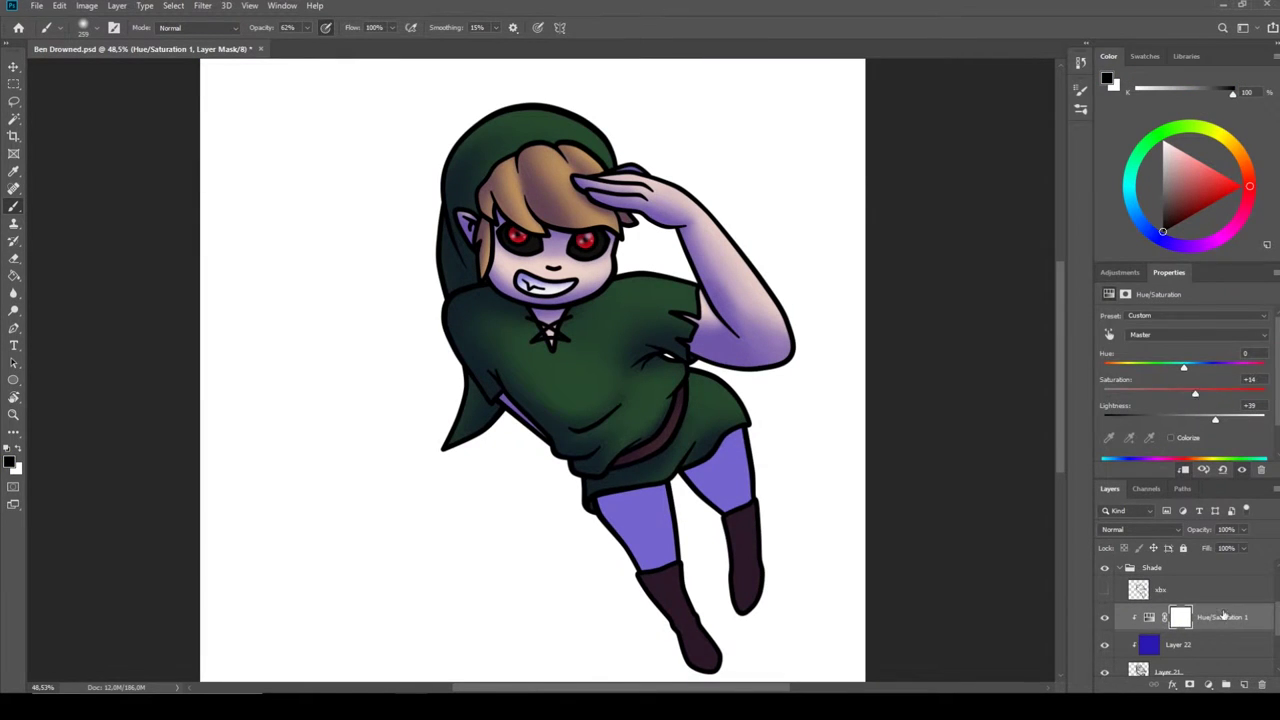
key(ctrl+j)
key(ctrl+alt+g)
drag(1215, 418, 1158, 420)
alt+click(1190, 610)
key(Delete)
key(Delete)
Step: Merge the clipped blue layer into Layer 21
key(ctrl+e)
key(e)
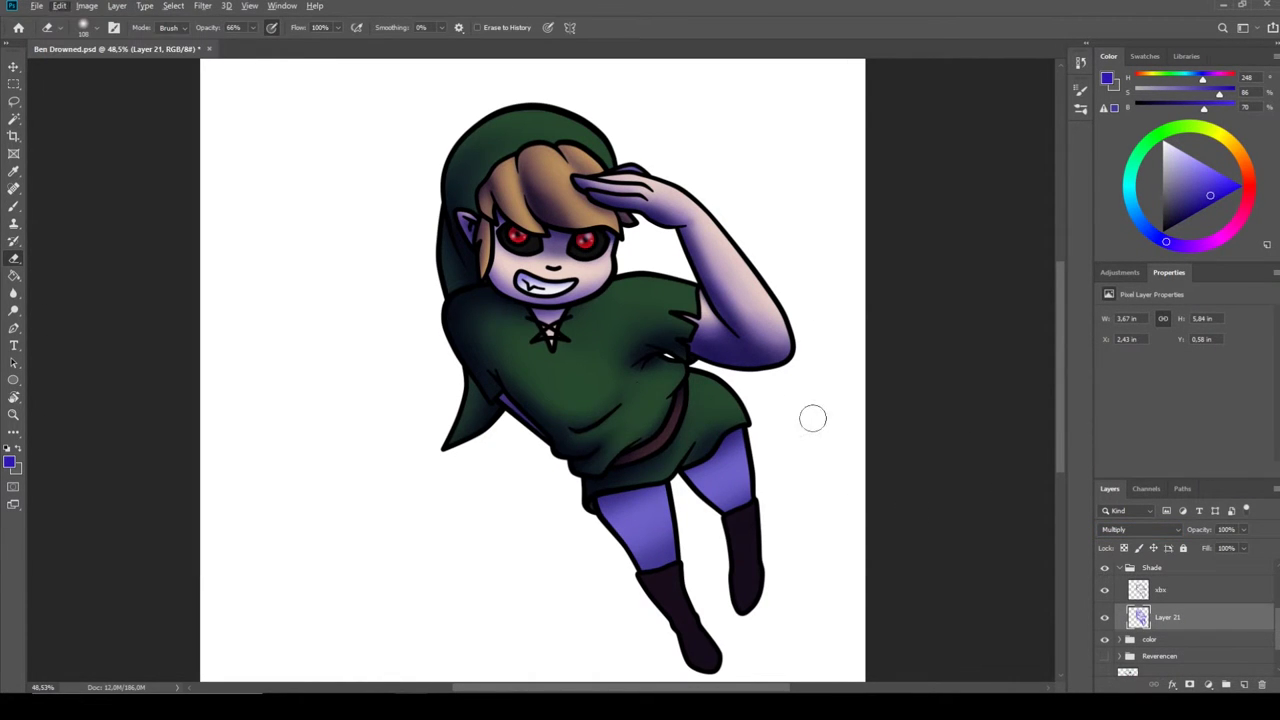
key(alt+bracketright)
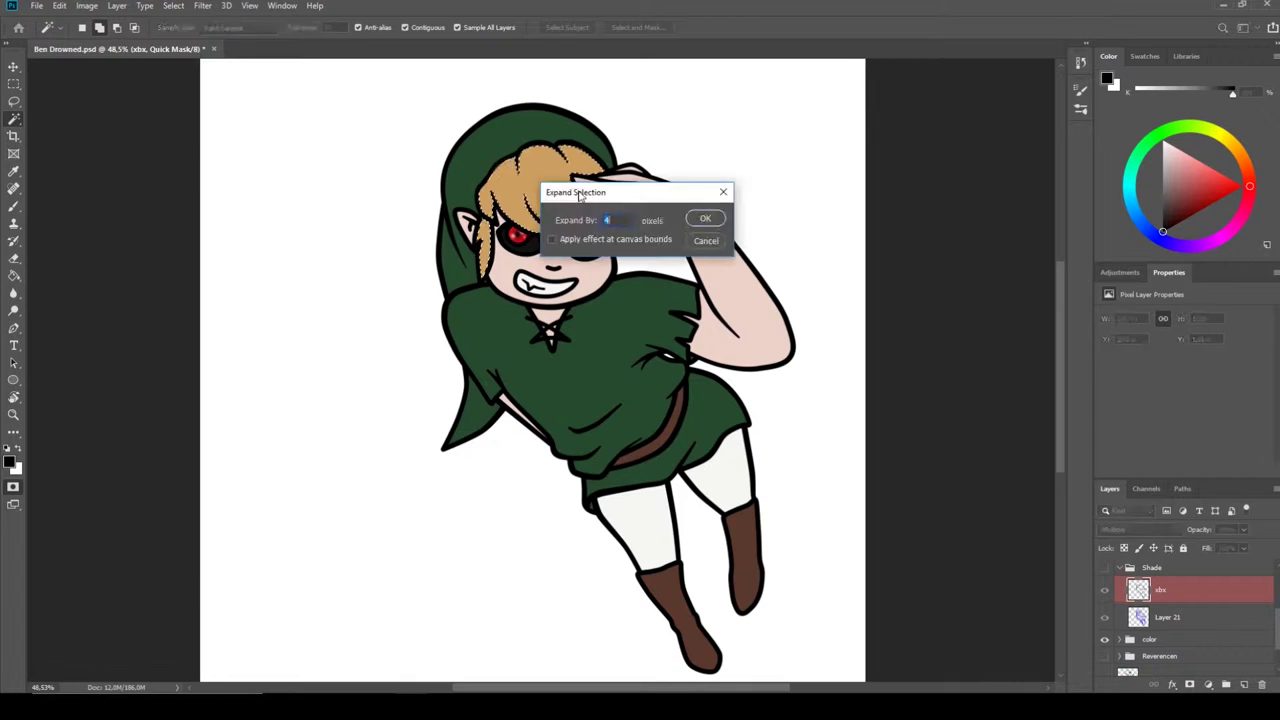
Step: Select the hair from the flat colours and expand the selection by 4 pixels
click(1195, 592)
key(Delete)
key(q)
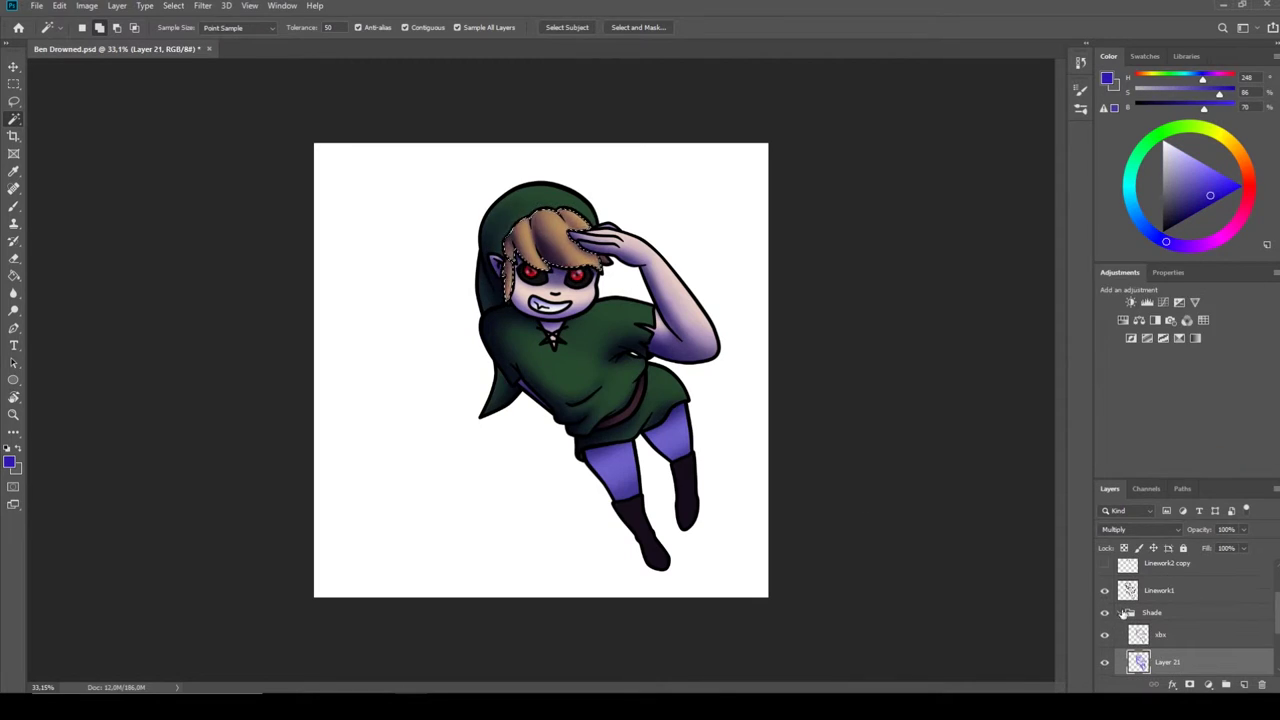
Step: Add a Hue/Saturation adjustment clipped to Layer 21 and masked to the hair, shifting the shading's hue and raising its lightness
drag(1183, 419, 1208, 419)
scroll(1181, 600, down, 2)
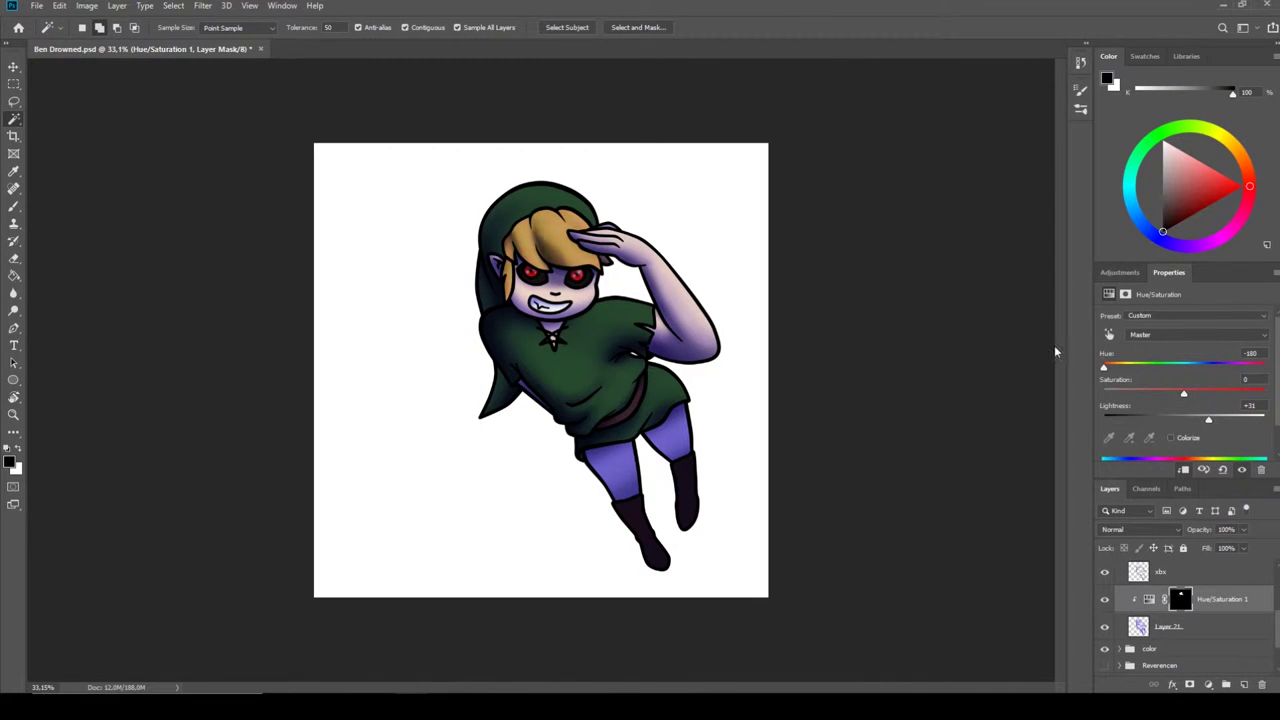
drag(1104, 367, 1233, 366)
drag(1177, 419, 1236, 419)
Step: Duplicate the hair's Hue/Saturation adjustment and clip the copy to the xbx layer
key(ctrl+j)
click(1181, 627)
click(1180, 572)
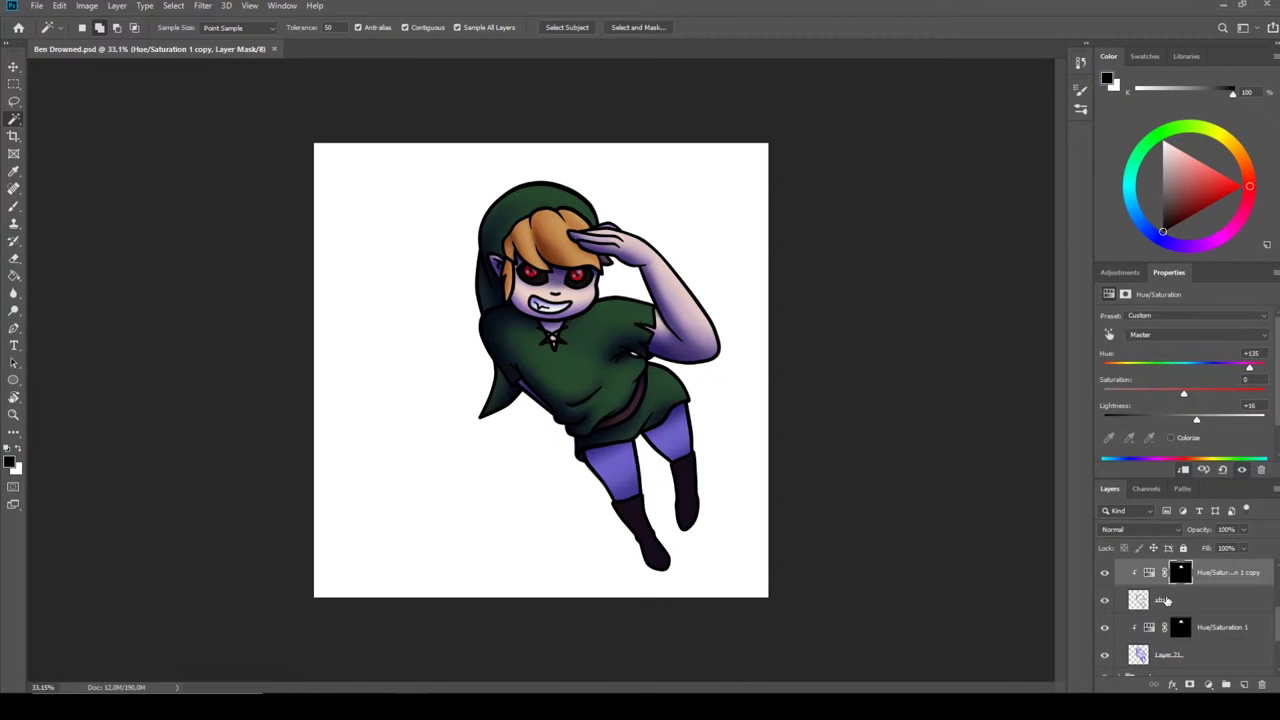
right_click(1180, 572)
key(Escape)
Step: Try a hue of -102, saturation of +13 and lightness of +51 for the hair shading, and remove the duplicated adjustment
click(1149, 572)
drag(1196, 419, 1214, 419)
key(alt+[)
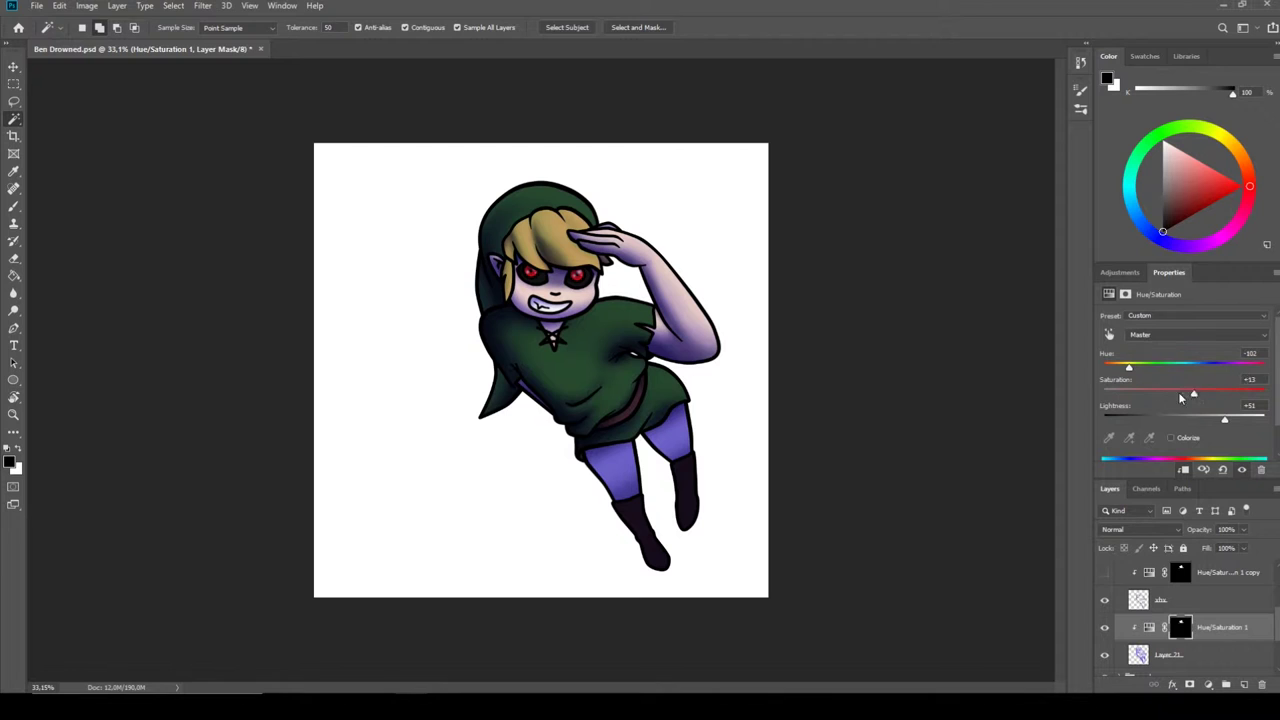
click(1149, 574)
key(Delete)
Step: Tune the hair shading's Hue/Saturation to hue +70, saturation +5 and lightness +40, with a copy clipped to the xbx layer
click(775, 260)
click(1119, 597)
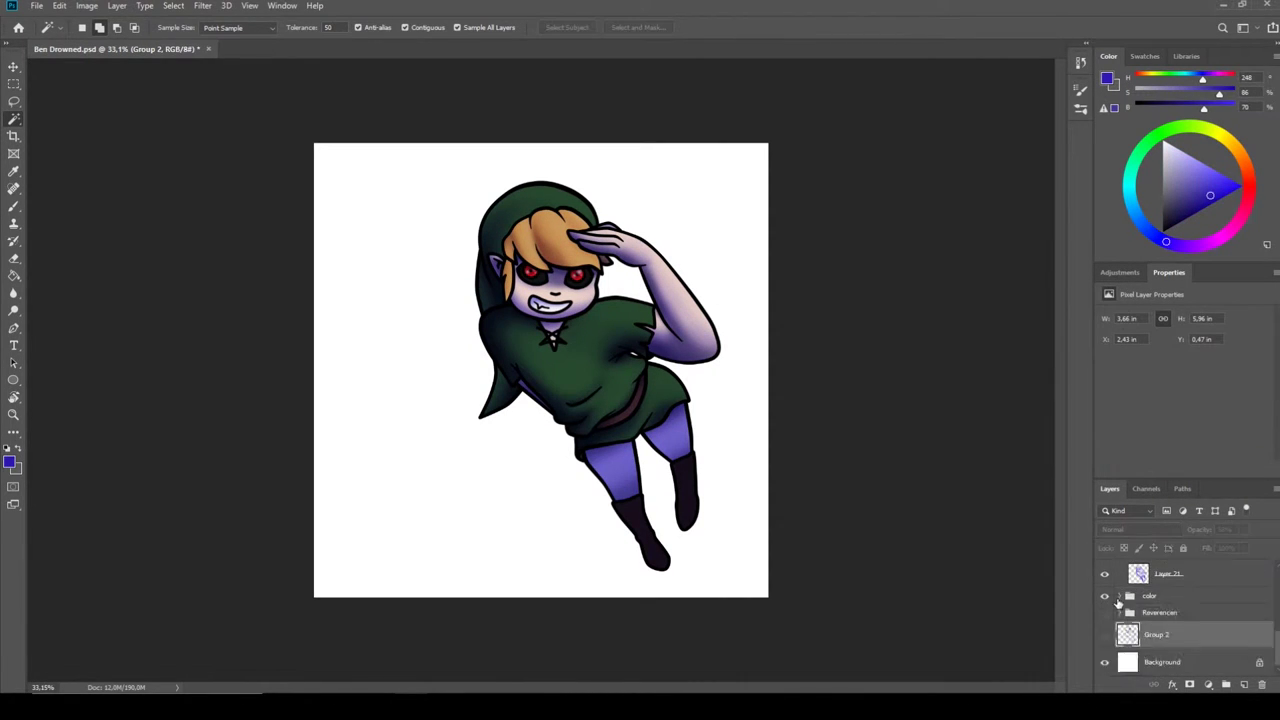
scroll(1104, 640, down, 3)
click(1180, 607)
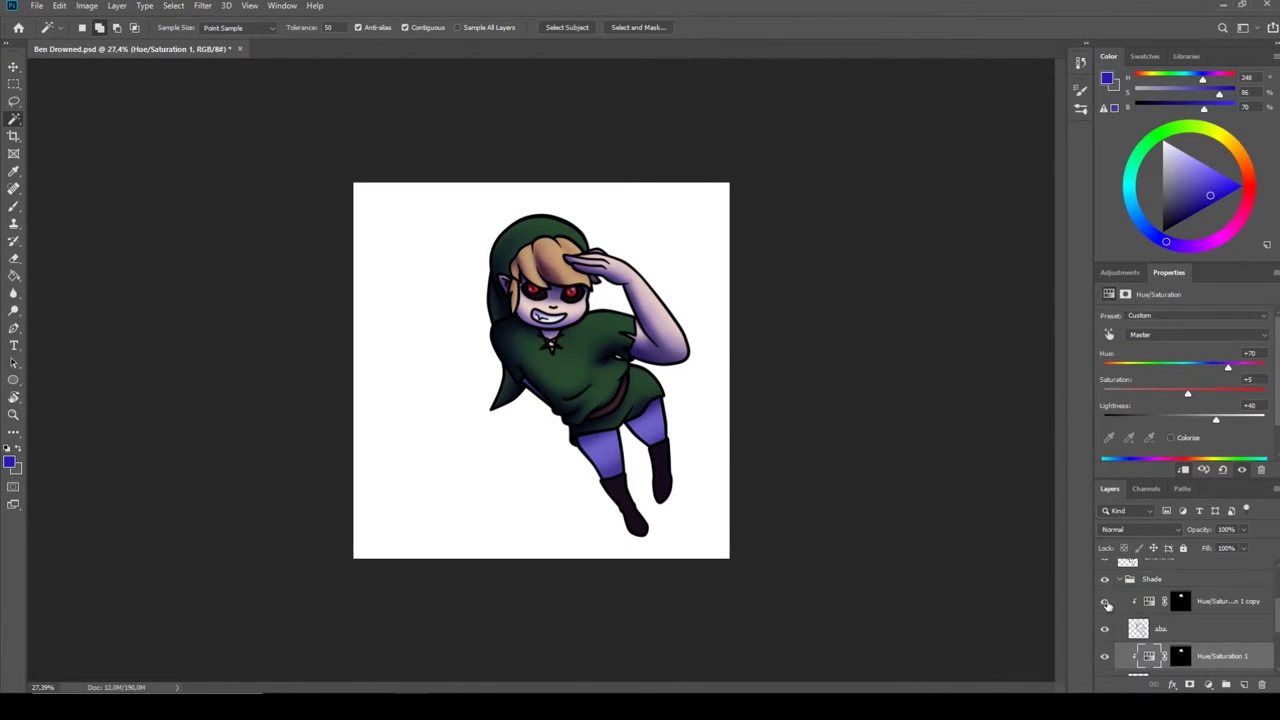
Step: Paint soft white highlights on the hair and raised arm on a new layer above the shading, softening them with the eraser
click(1180, 601)
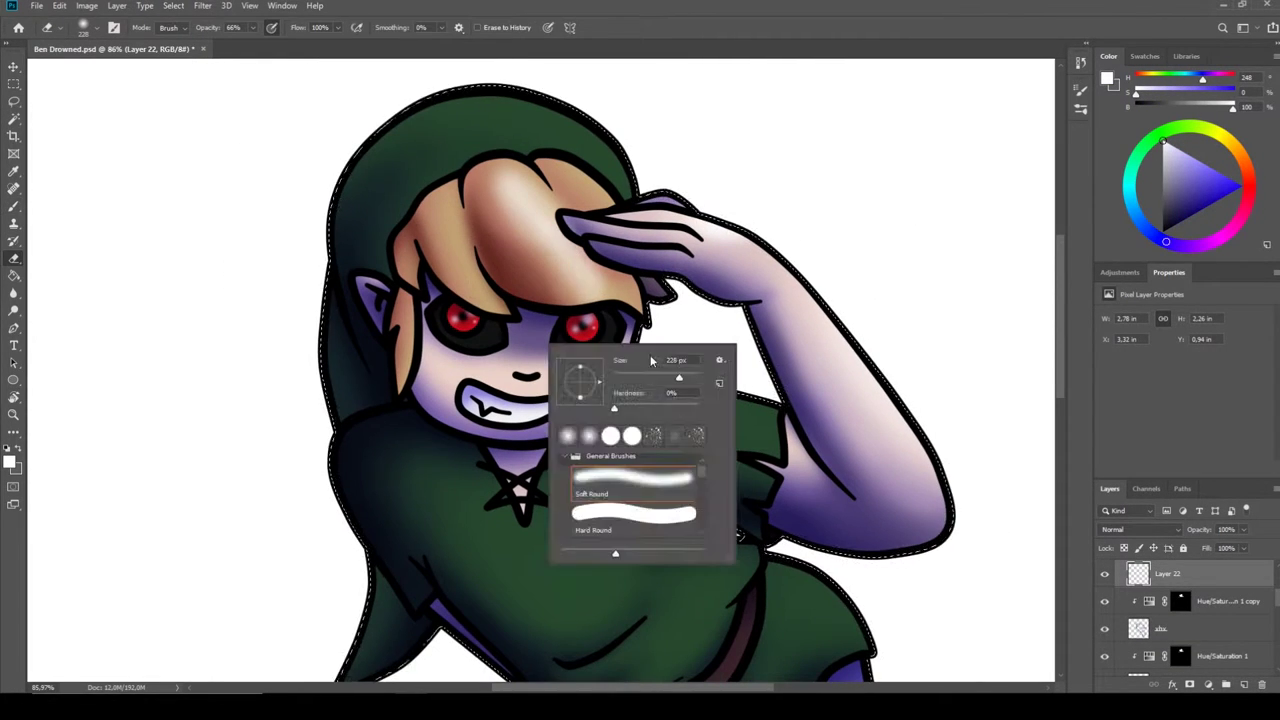
key(b)
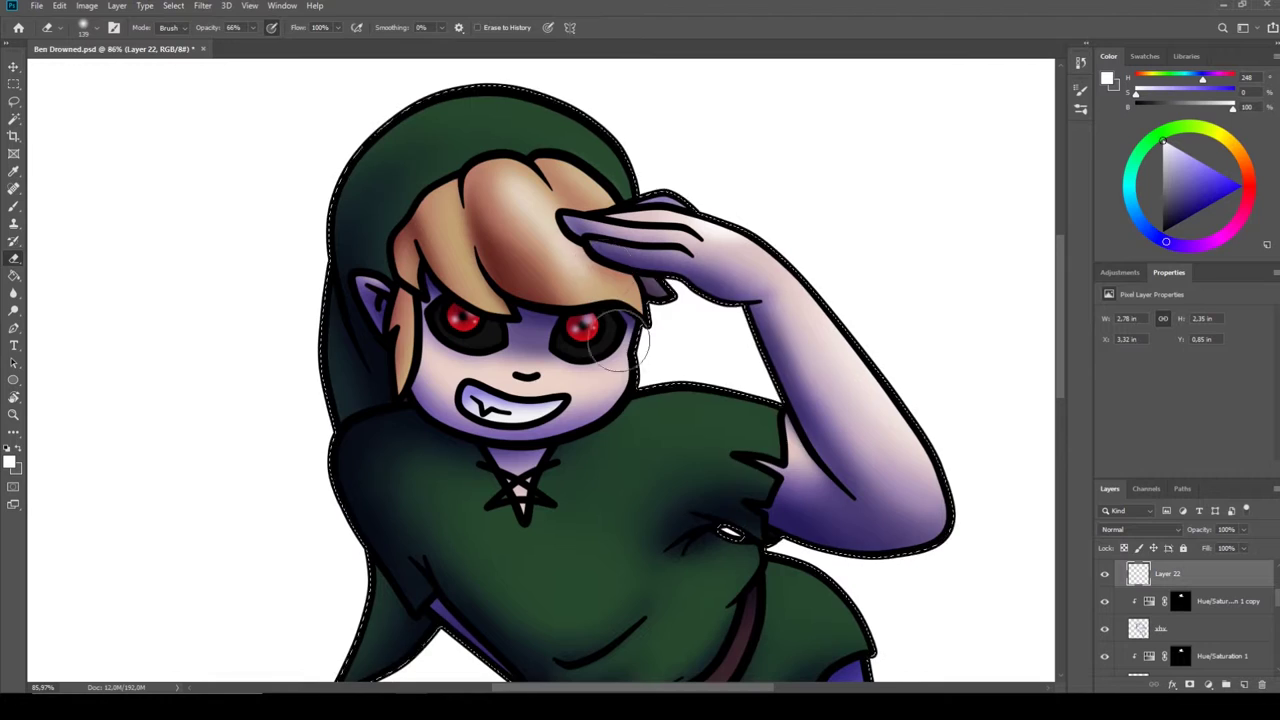
key(e)
right_click(486, 145)
key(Escape)
drag(560, 300, 513, 180)
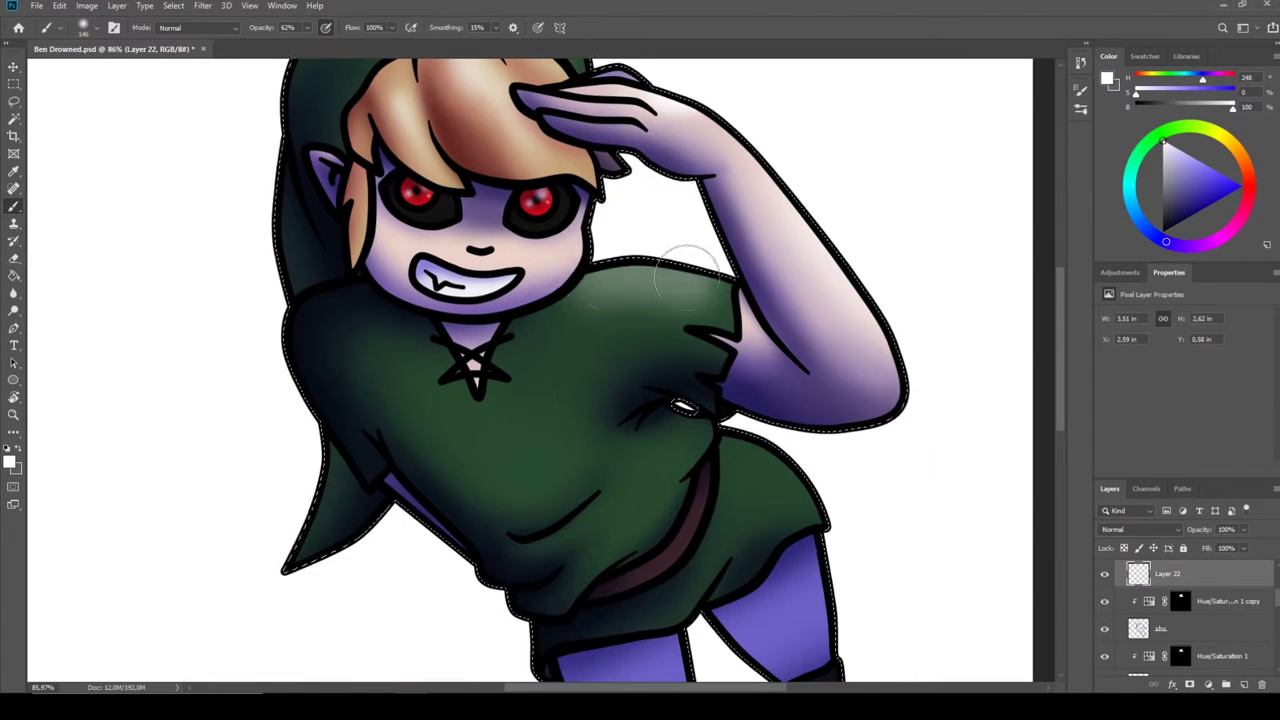
Step: Add soft white highlights to the tunic's shoulder, chest and skirt and to the hat, blending their edges with the eraser
drag(540, 460, 514, 393)
scroll(513, 393, down, 3)
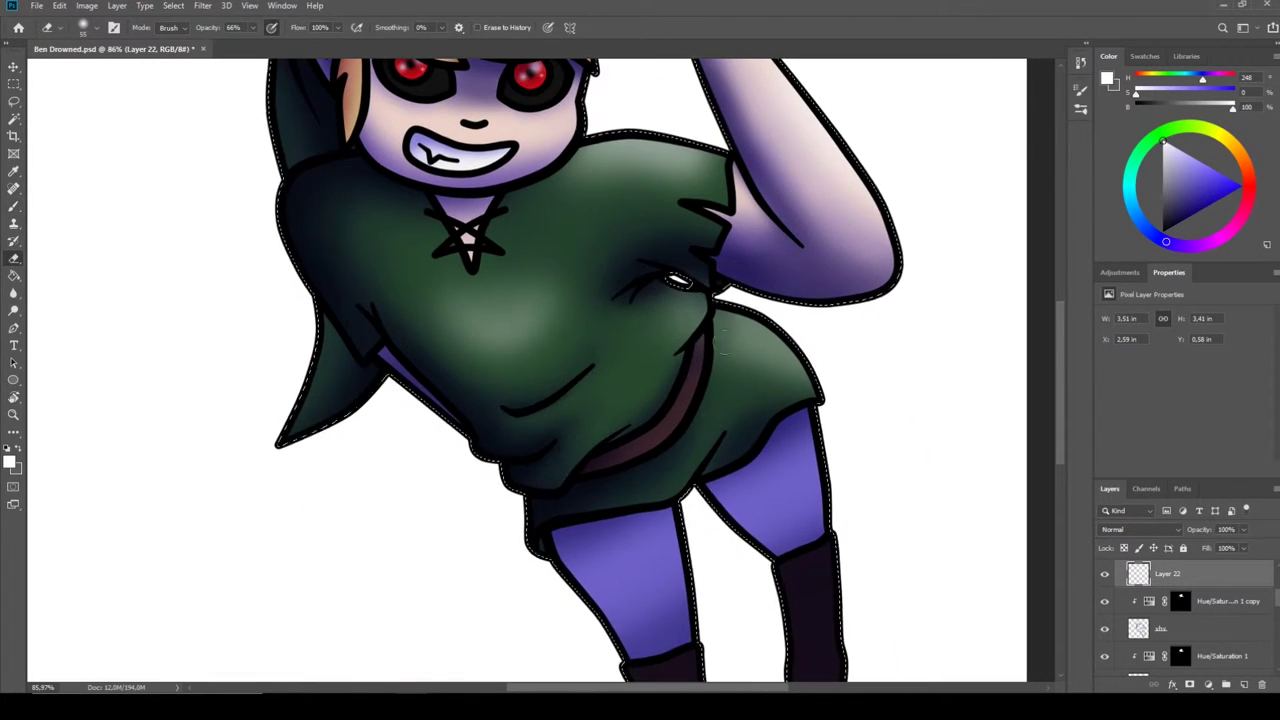
scroll(686, 371, up, 5)
scroll(686, 371, left, 2)
key(b)
key(ctrl+0)
Step: Try tinting the highlights with a clipped colour layer and a Hue/Saturation adjustment at hue -180, saturation -14 and lightness +56
click(1140, 529)
key(Escape)
key(g)
click(1208, 684)
click(1140, 474)
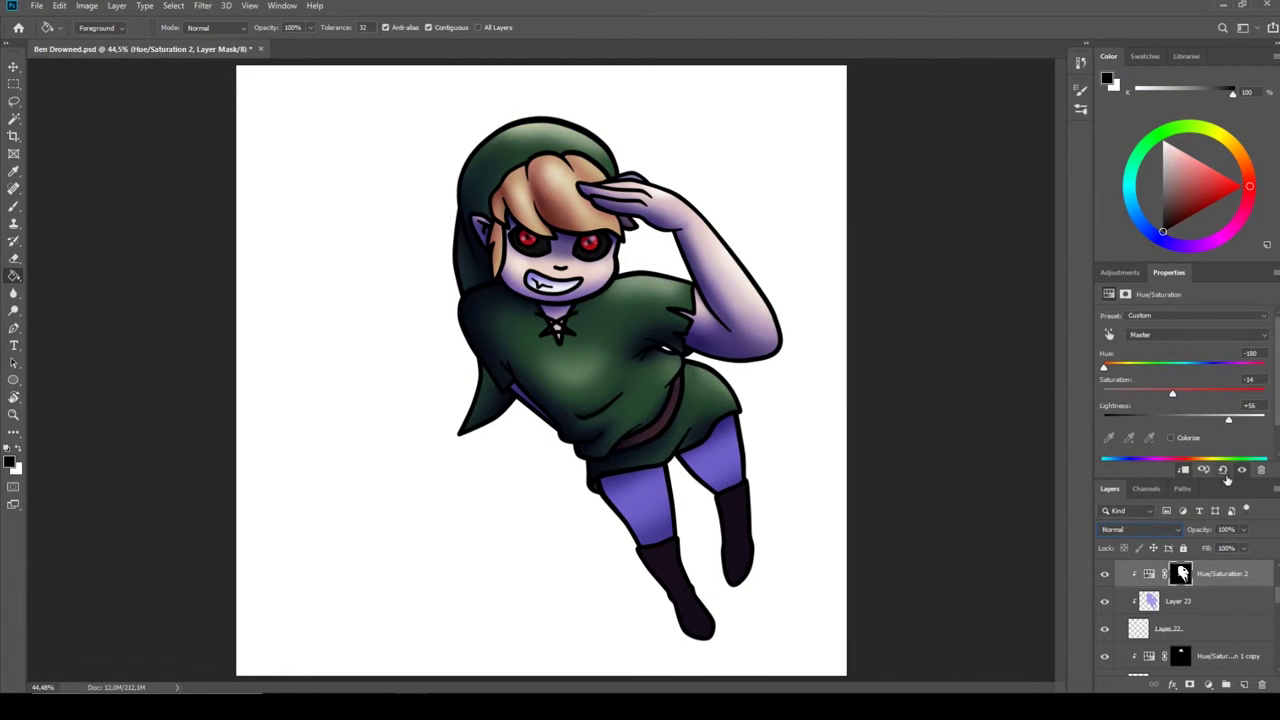
key(Delete)
key(Delete)
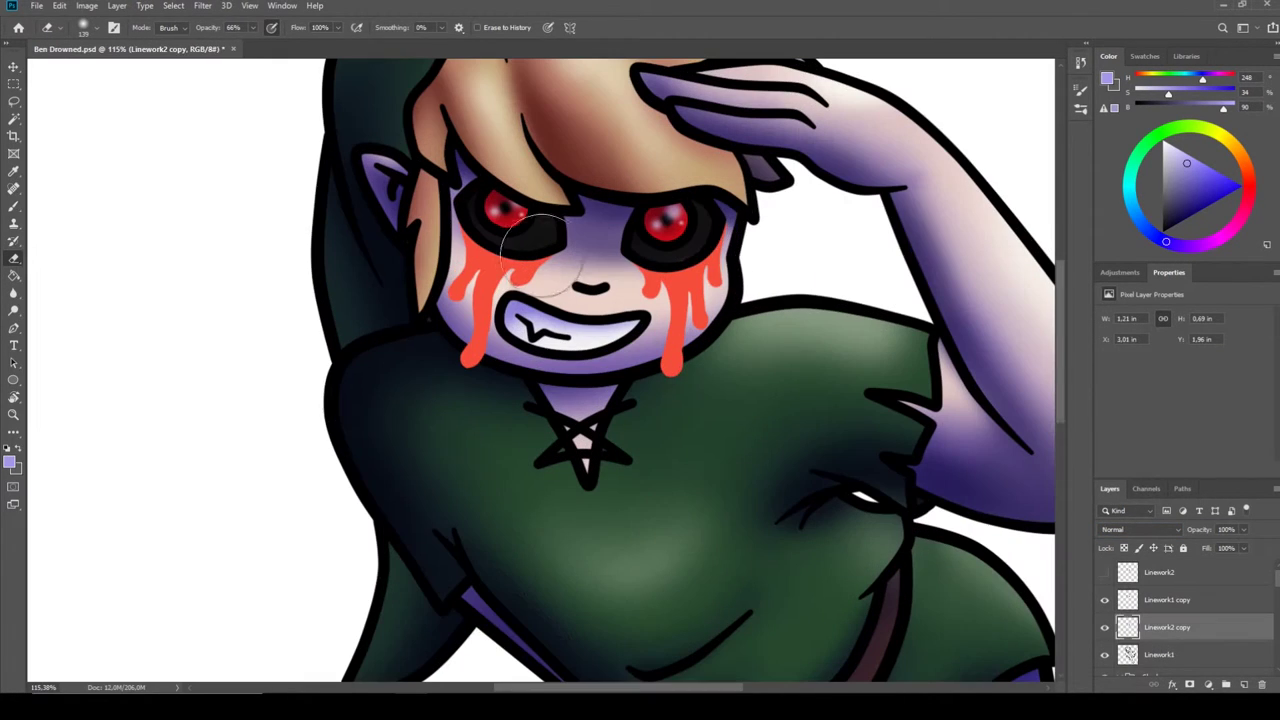
Step: Darken the red blood tears to a deeper red with a Hue/Saturation adjustment clipped to Linework2 copy
key(ctrl+t)
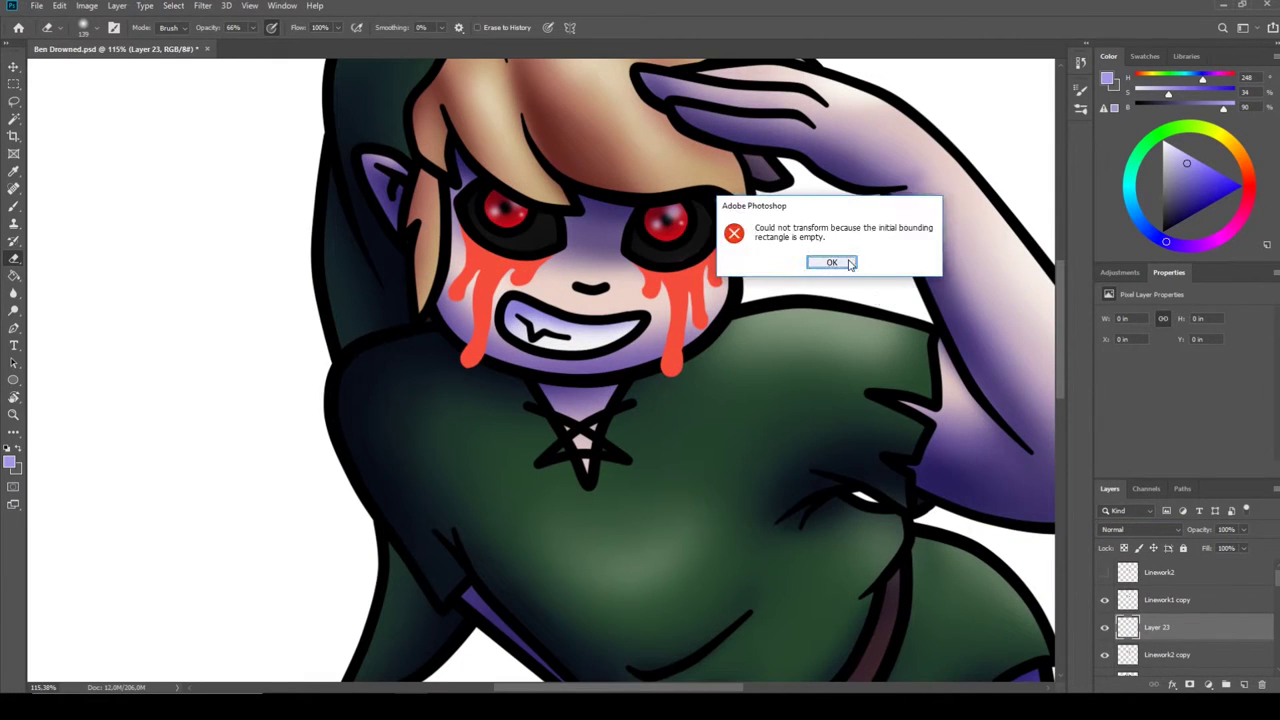
key(Return)
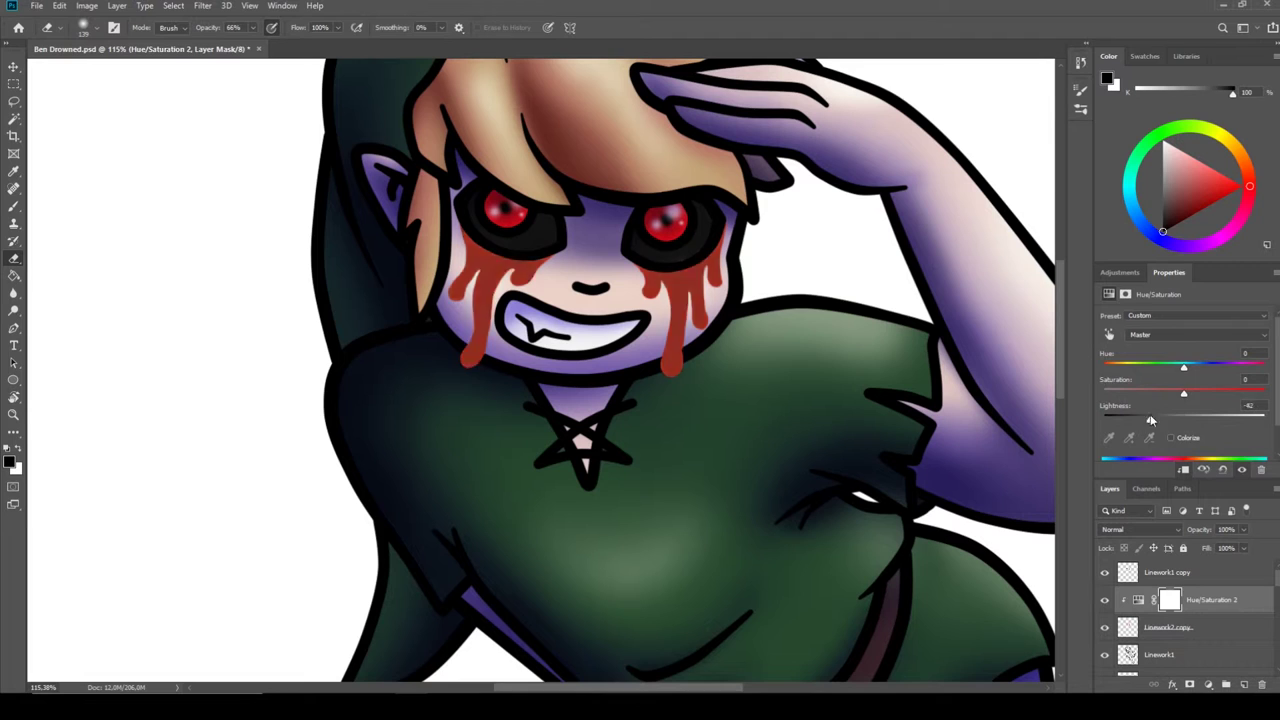
drag(1178, 392, 1192, 398)
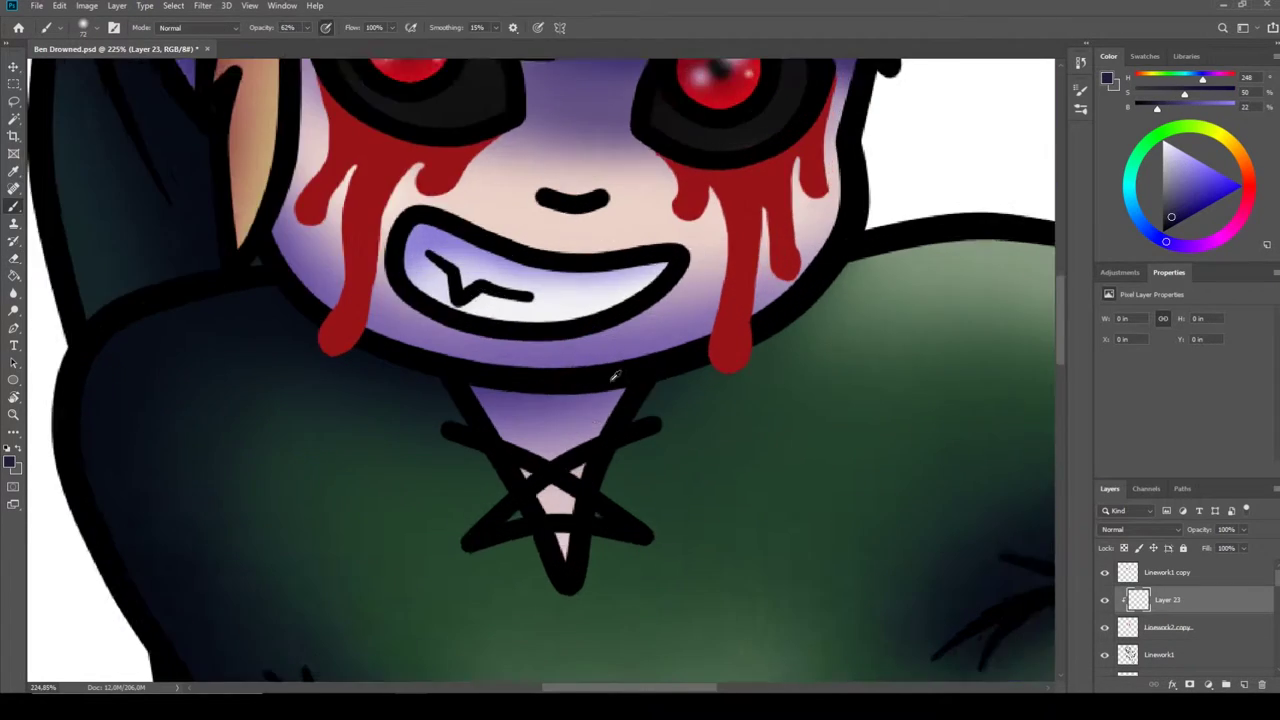
Step: Shade the blood tears' edges in dark blue on a new clipped layer, using a soft brush at 62% opacity
right_click(655, 252)
key(Escape)
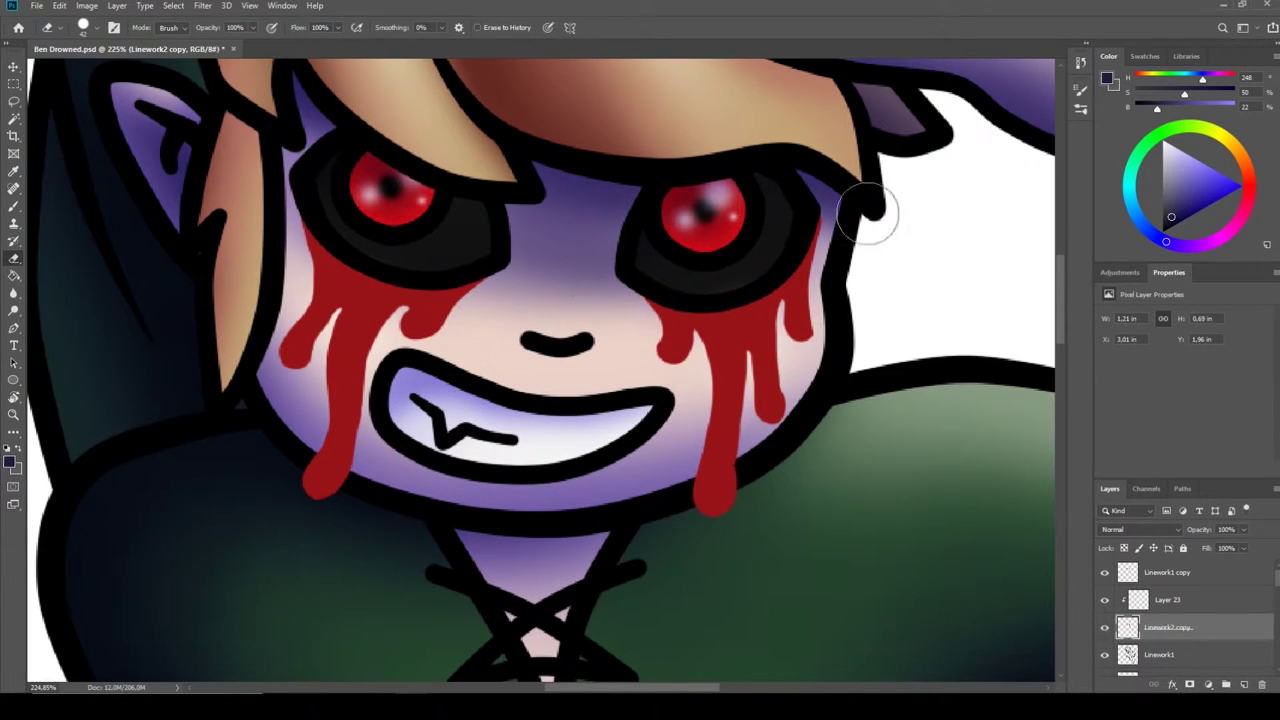
click(1136, 606)
key(b)
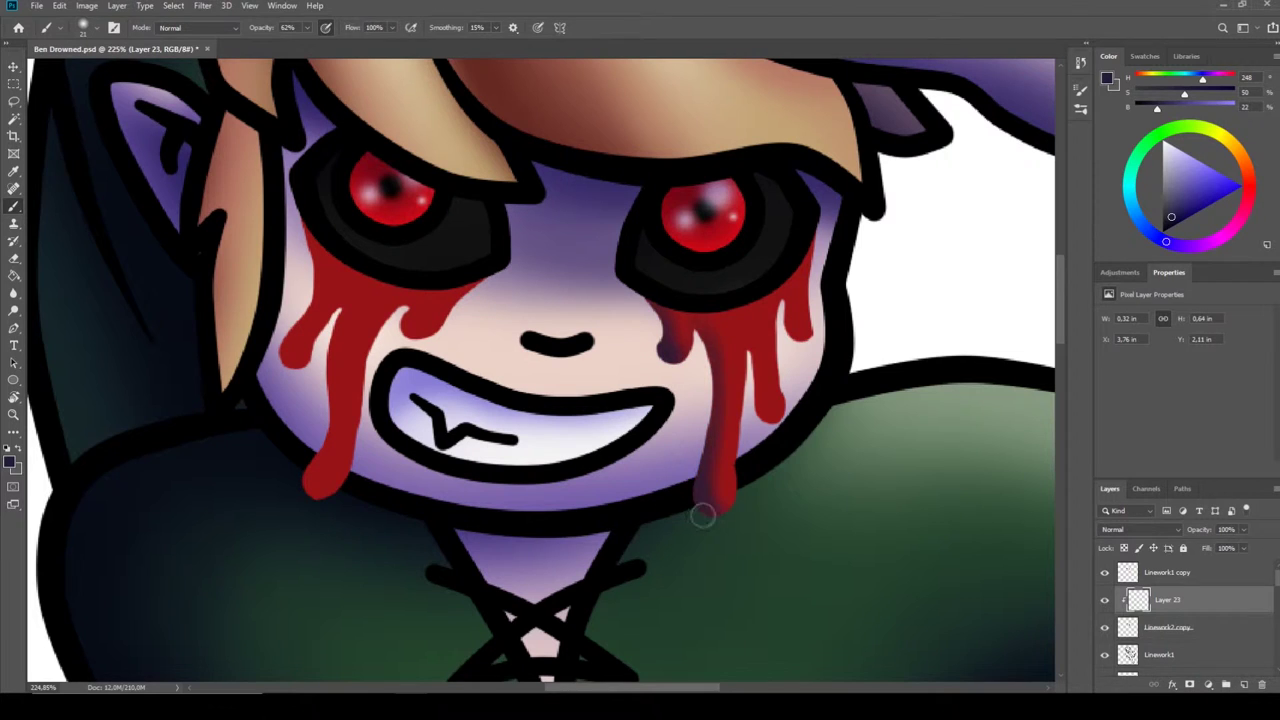
click(251, 27)
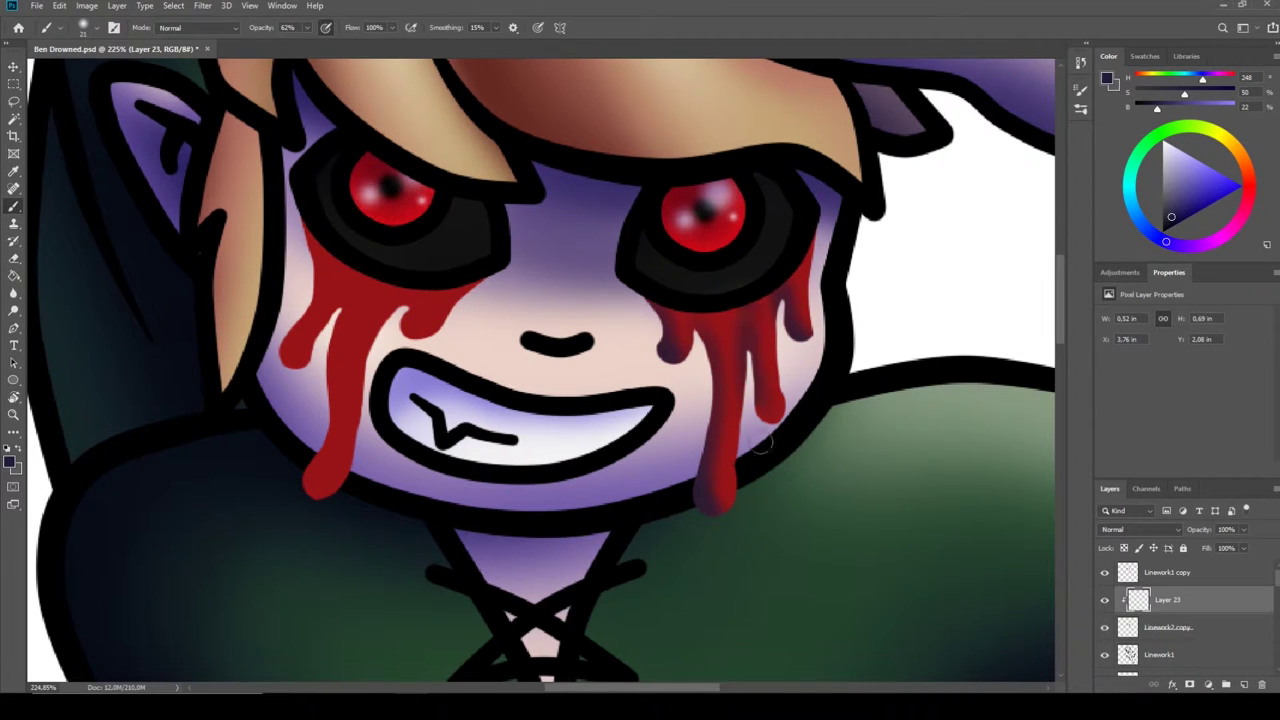
Step: Try a different blend mode on the blood tears layer and set its clipped shading layer to Darken
click(1160, 627)
click(1140, 529)
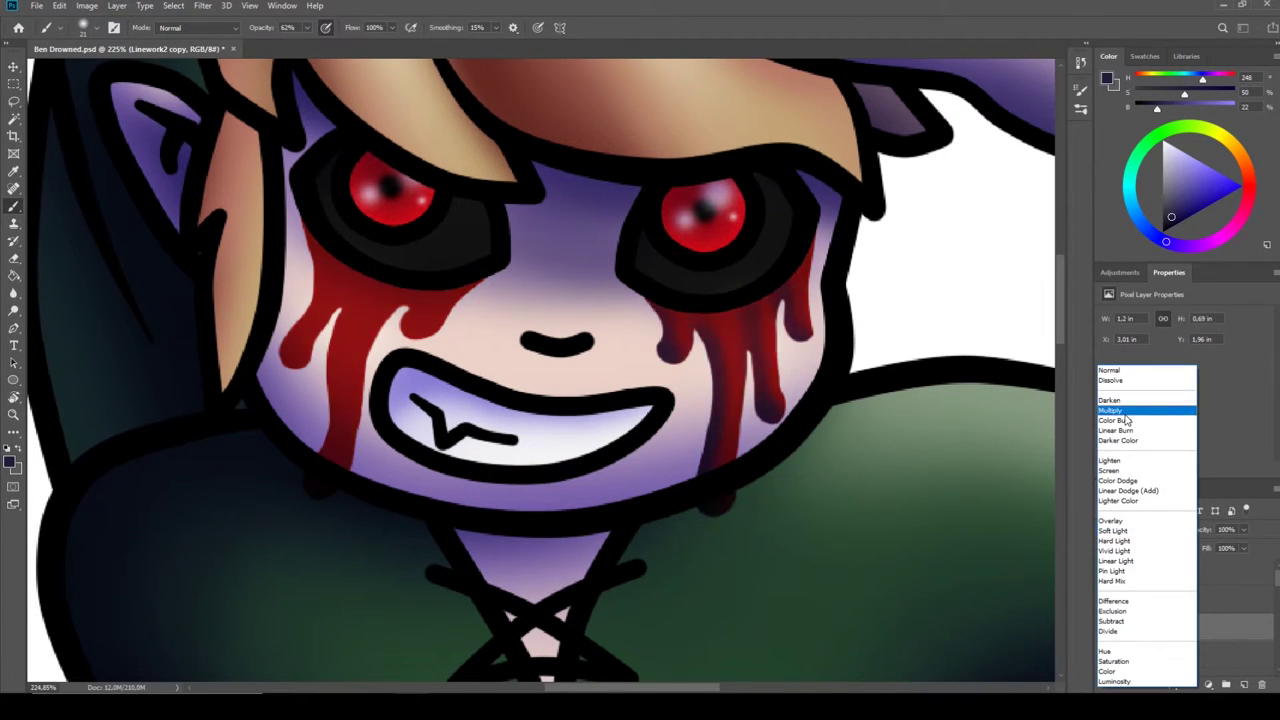
key(Escape)
click(1167, 599)
click(1140, 529)
click(1110, 400)
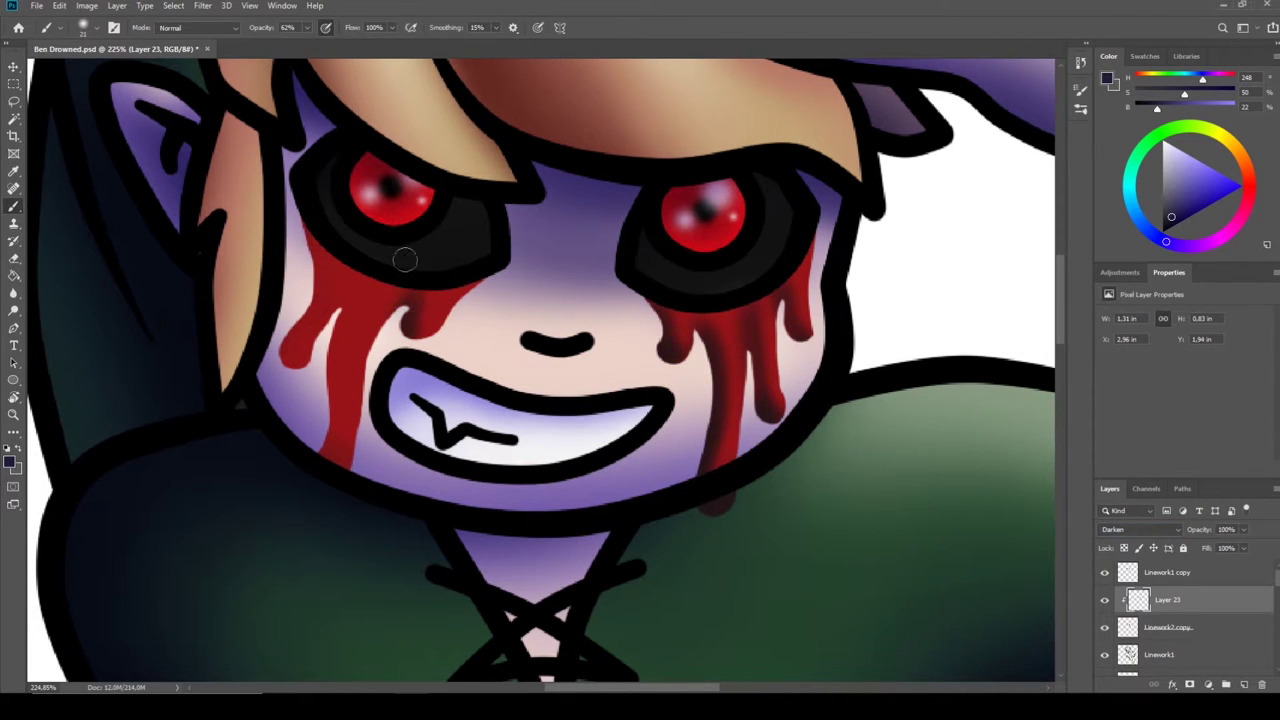
Step: Reset the blood tears layer's blend mode and paint tan highlights on the tears on a new clipped layer
click(1160, 627)
click(1140, 529)
click(1122, 386)
click(1167, 599)
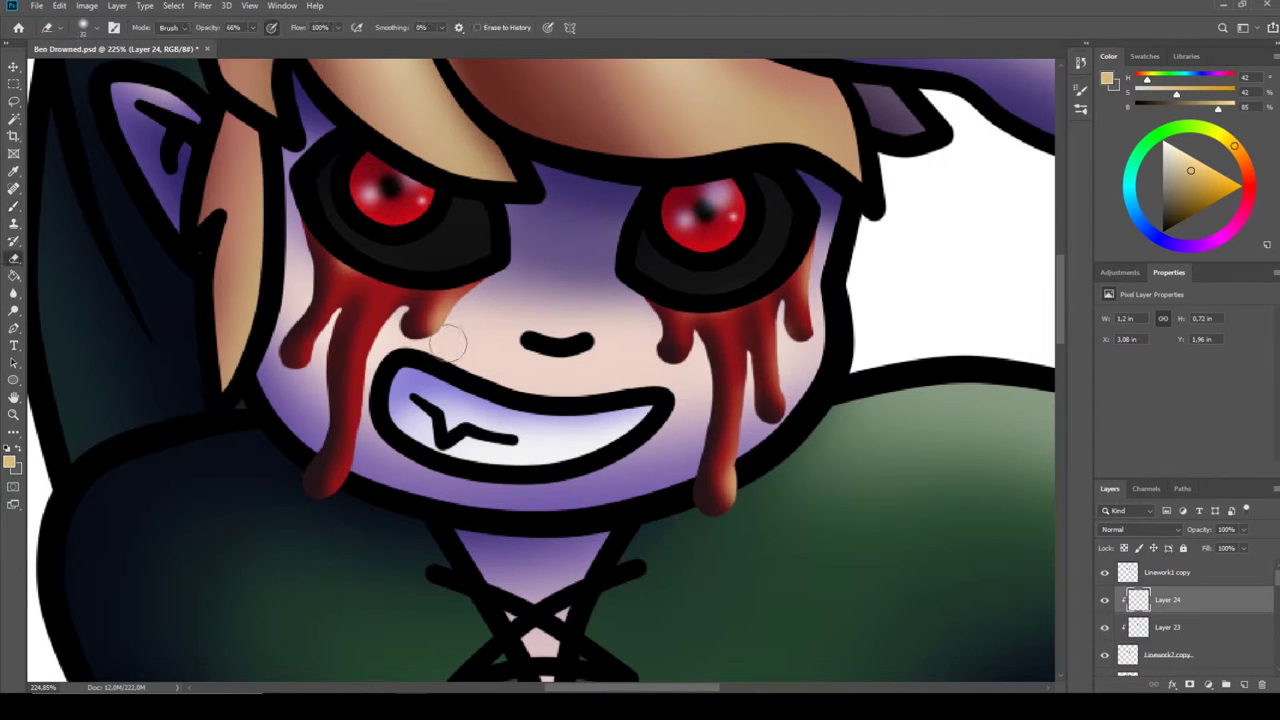
Step: Change the tears layer's blend mode and brighten it with a clipped Hue/Saturation adjustment at saturation +44 and lightness +25
click(1160, 654)
click(1140, 529)
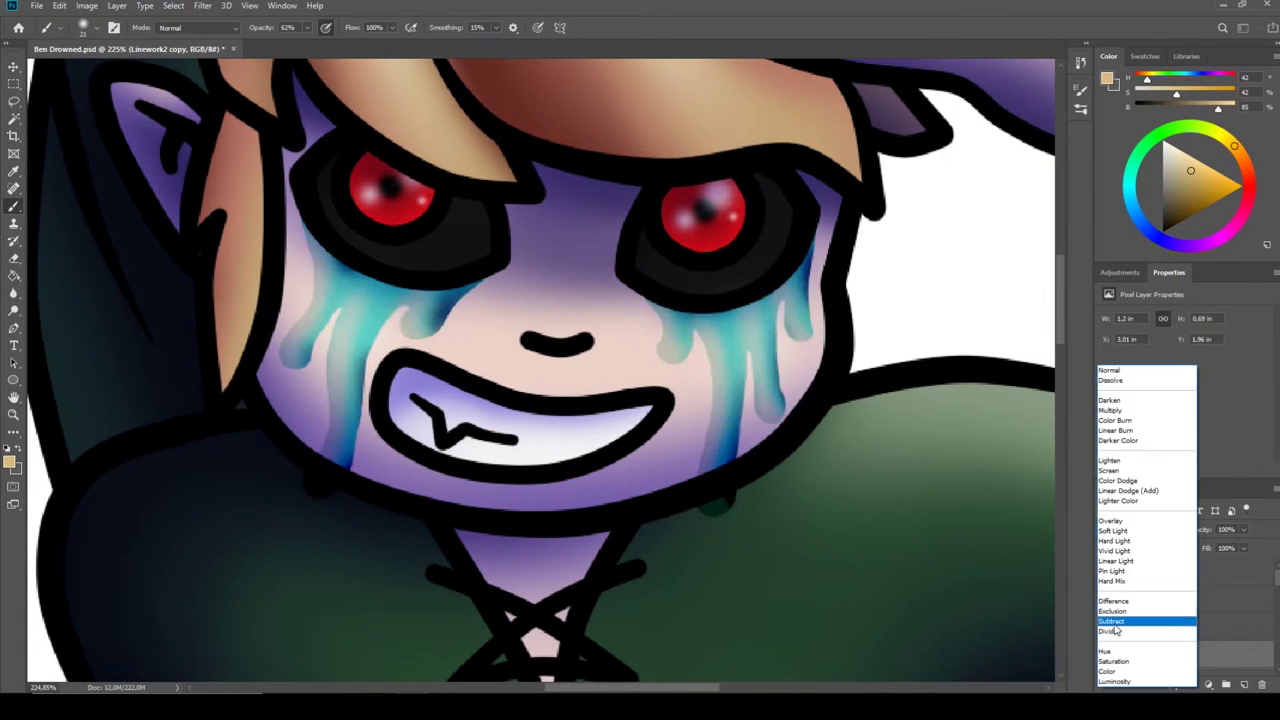
click(1198, 662)
scroll(1200, 620, down, 2)
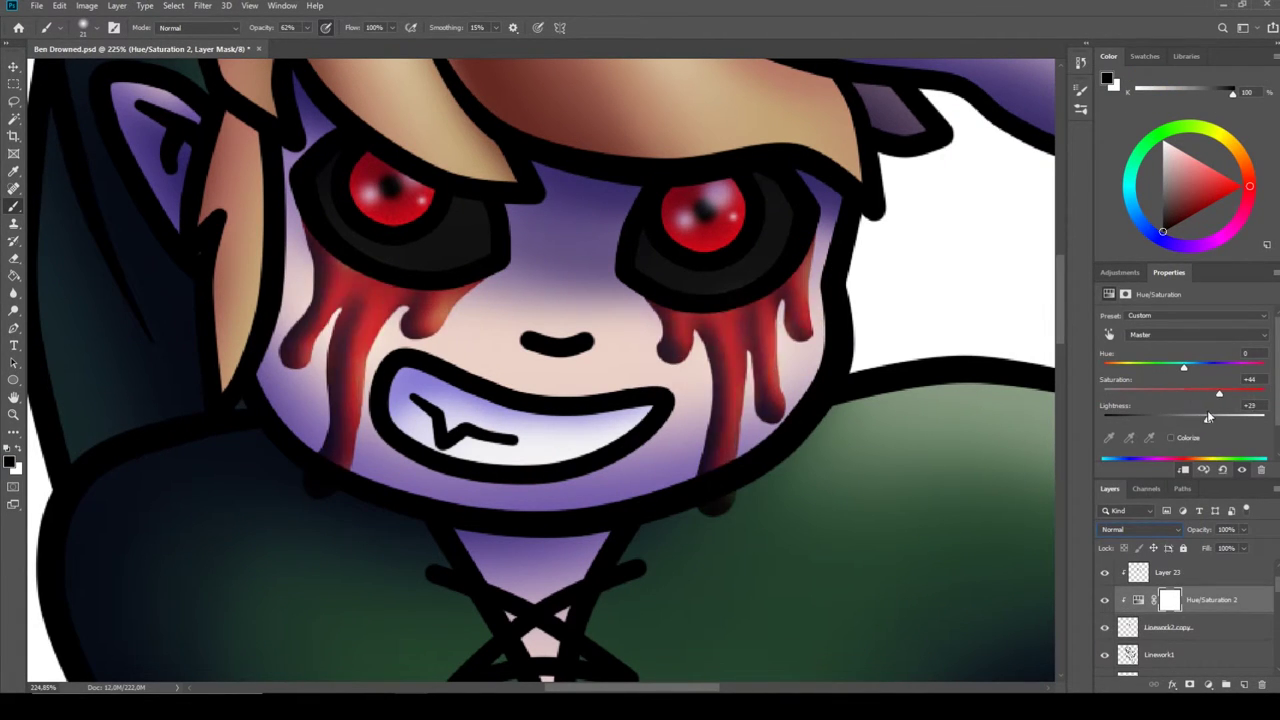
Step: Set the tears' shading layer to Linear Burn and their highlight layer to Linear Dodge (Add)
click(1213, 582)
click(1140, 529)
click(1140, 420)
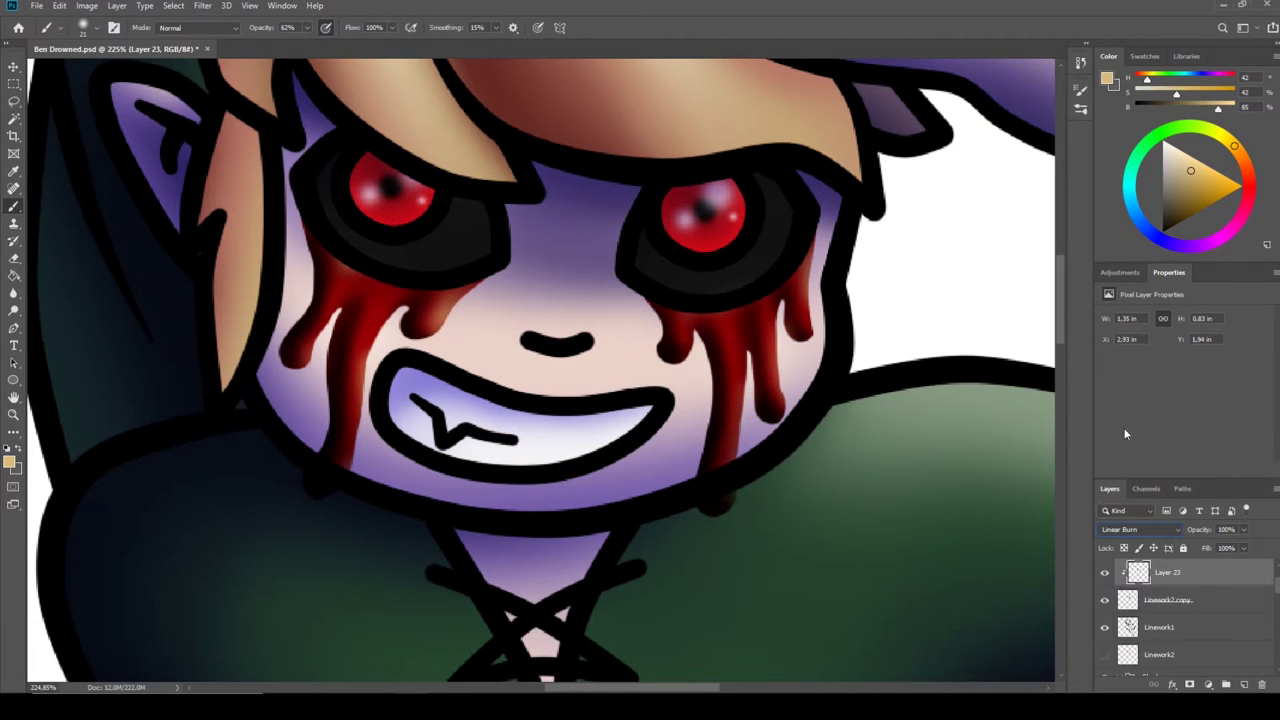
click(1243, 529)
scroll(1193, 599, up, 2)
click(1193, 599)
click(1140, 529)
click(1122, 491)
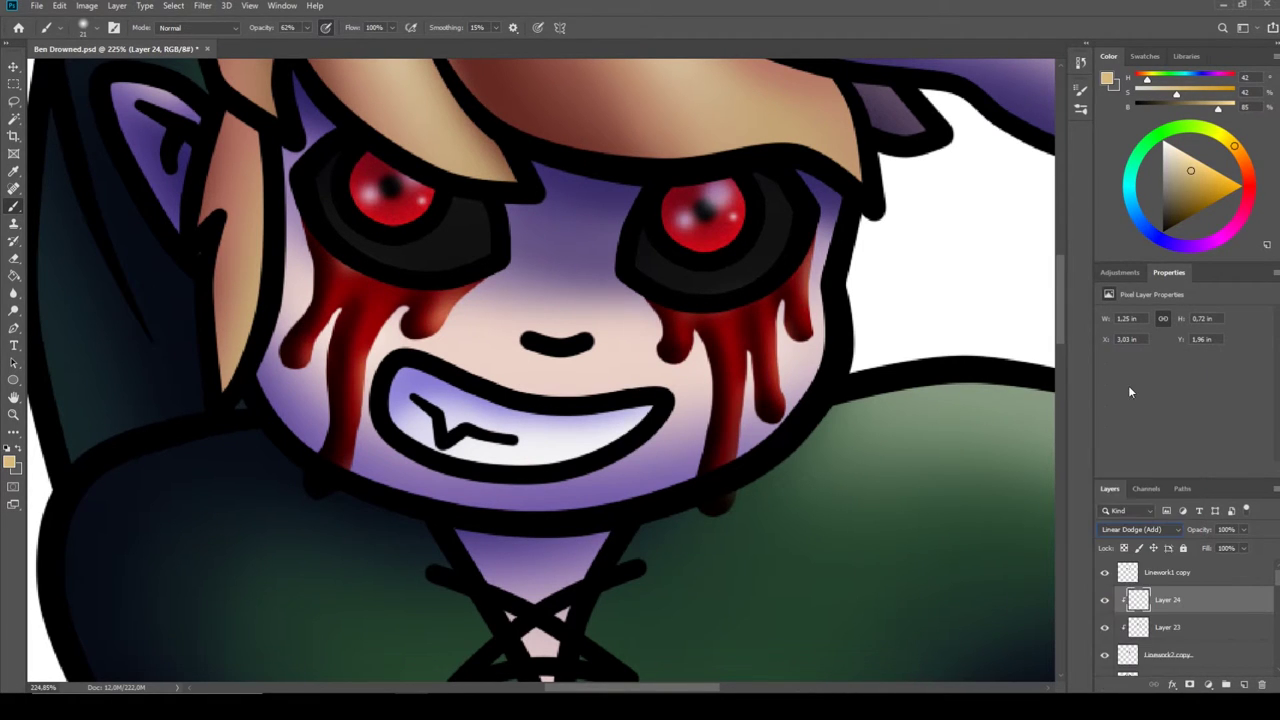
Step: Draw an unfilled ellipse about 4.46 by 6.26 in with a 15 px black outline behind the character and tilt it about -21.8 degrees
key(ctrl+0)
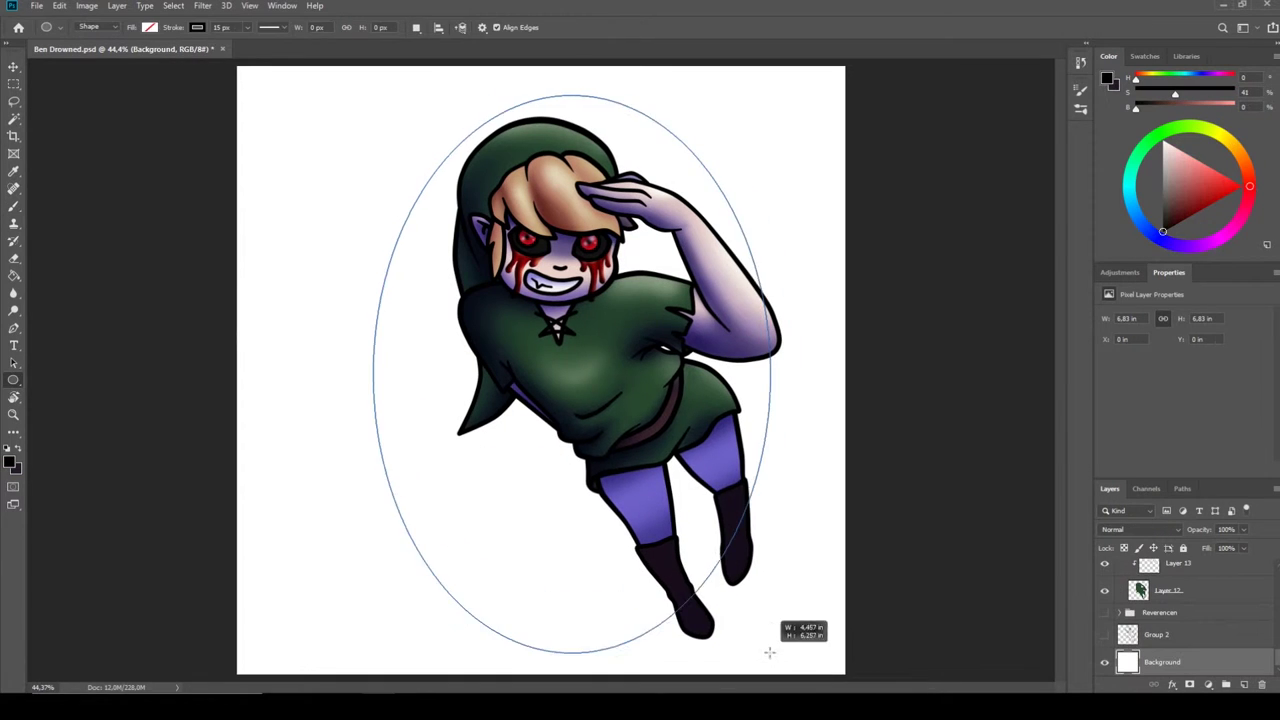
key(ctrl+t)
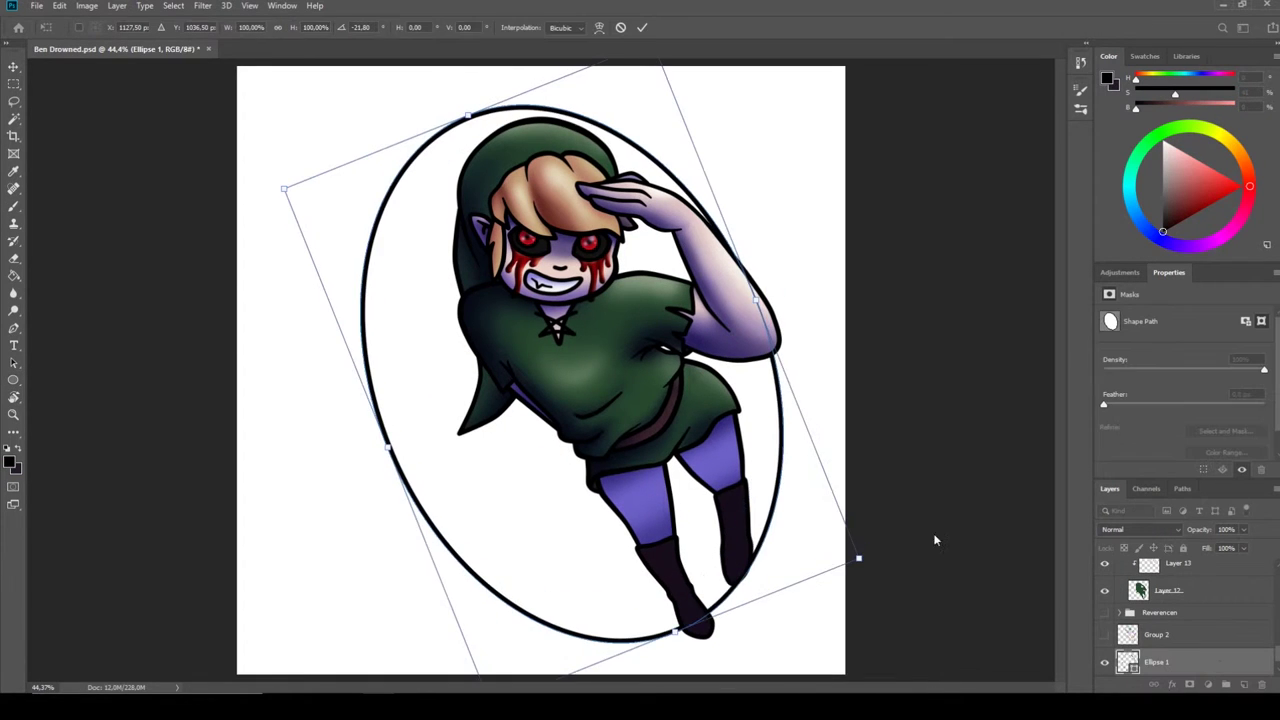
mouse_move(686, 509)
mouse_down()
mouse_move(628, 512)
mouse_move(609, 129)
mouse_up()
key(Return)
Step: Ungroup the character's layer groups and combine the character's layers into one layer
scroll(1160, 626, up, 2)
click(1160, 626)
shift+click(1159, 584)
right_click(1160, 600)
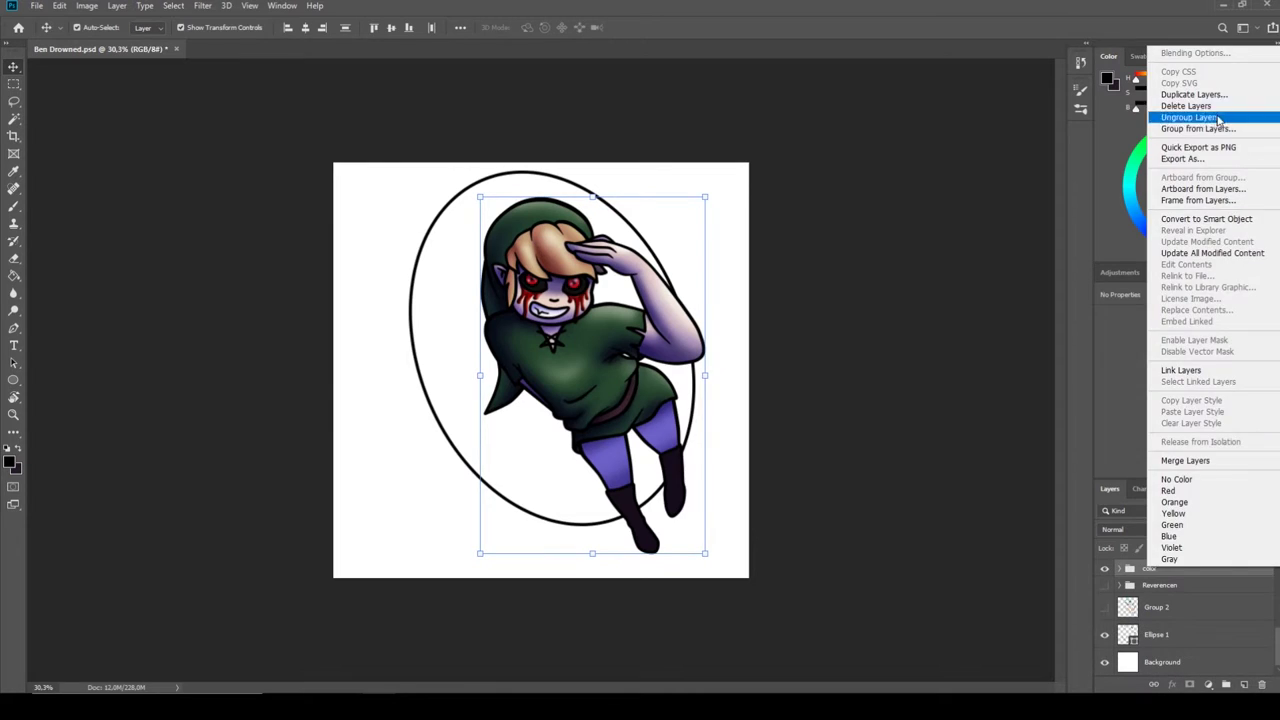
click(1186, 114)
Step: Enlarge the ellipse outline behind the character and fill its inside with muted purple (H 245, S 29, B 64) on a new layer
click(698, 531)
drag(698, 531, 698, 557)
key(Return)
key(a)
key(ctrl+t)
key(Return)
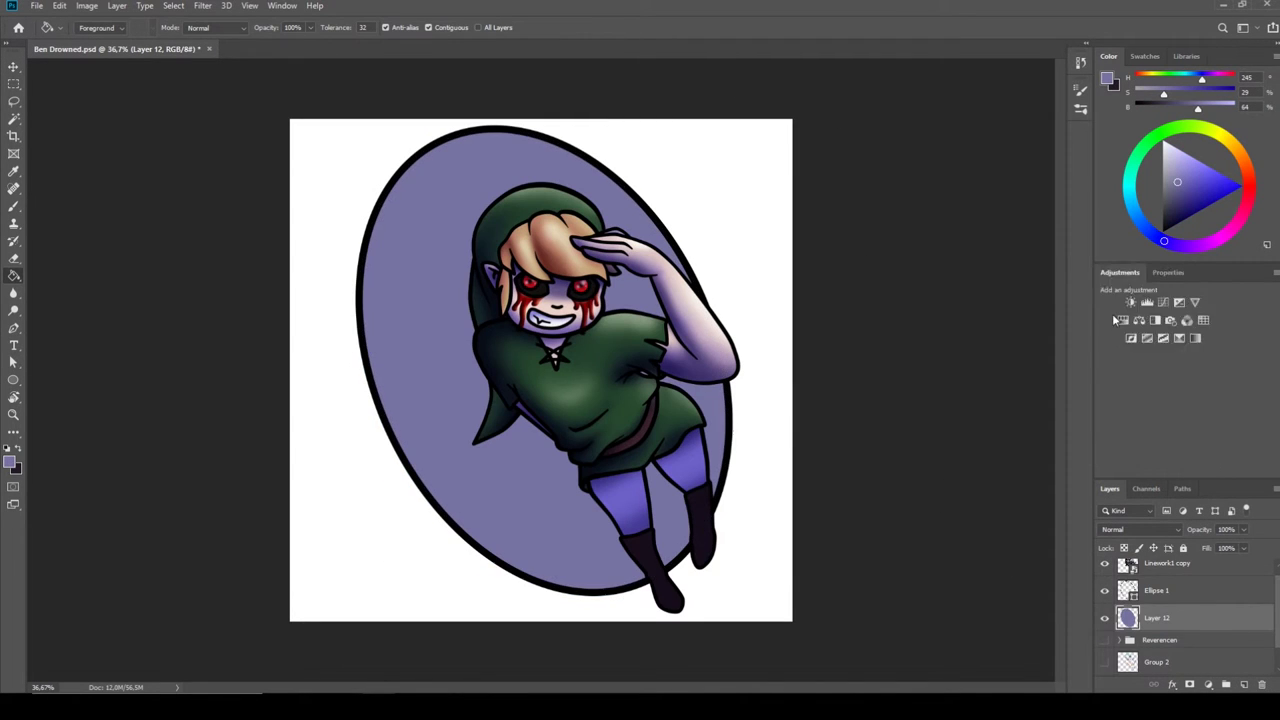
Step: Turn the ellipse's fill dark blue with a clipped Hue/Saturation adjustment at saturation +45 and lightness -60
click(1138, 320)
drag(1157, 370, 1171, 370)
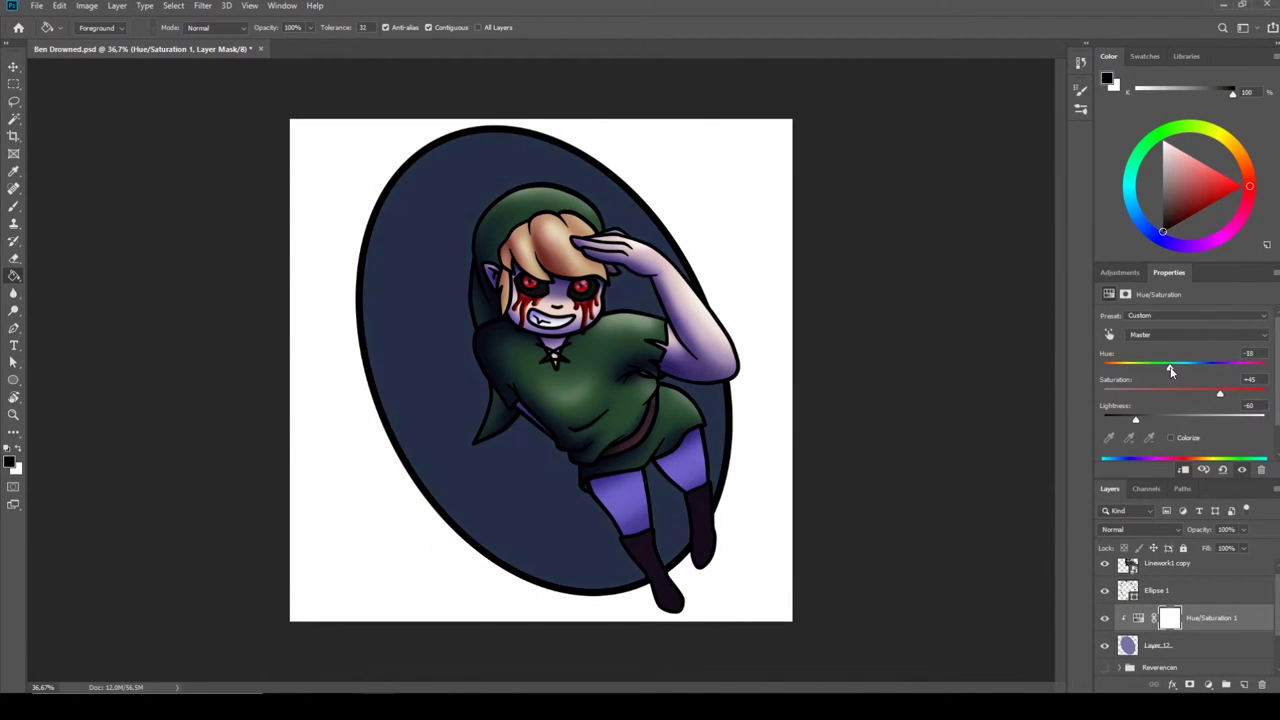
Step: Choose a textured brush at 511 px and paint dark purple over the lower part of the ellipse on a new clipped layer
key(ctrl+shift+alt+n)
key(b)
click(1080, 90)
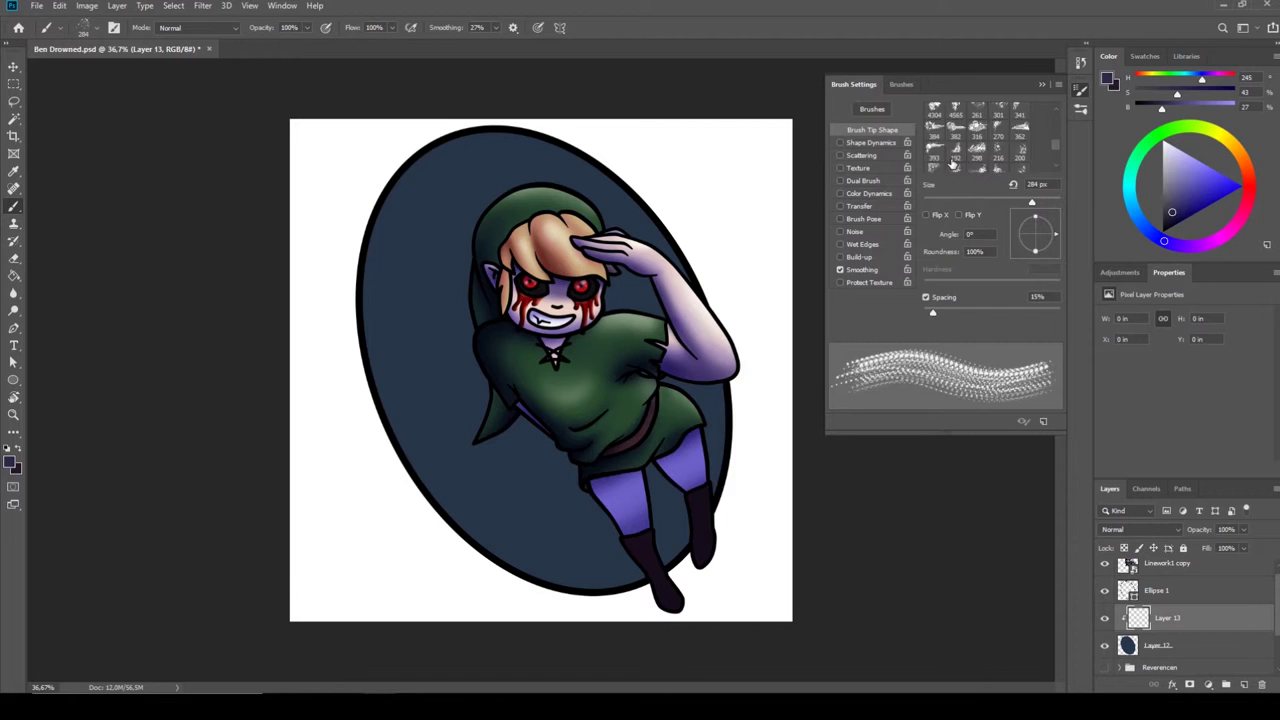
right_click(585, 312)
click(600, 406)
key(Return)
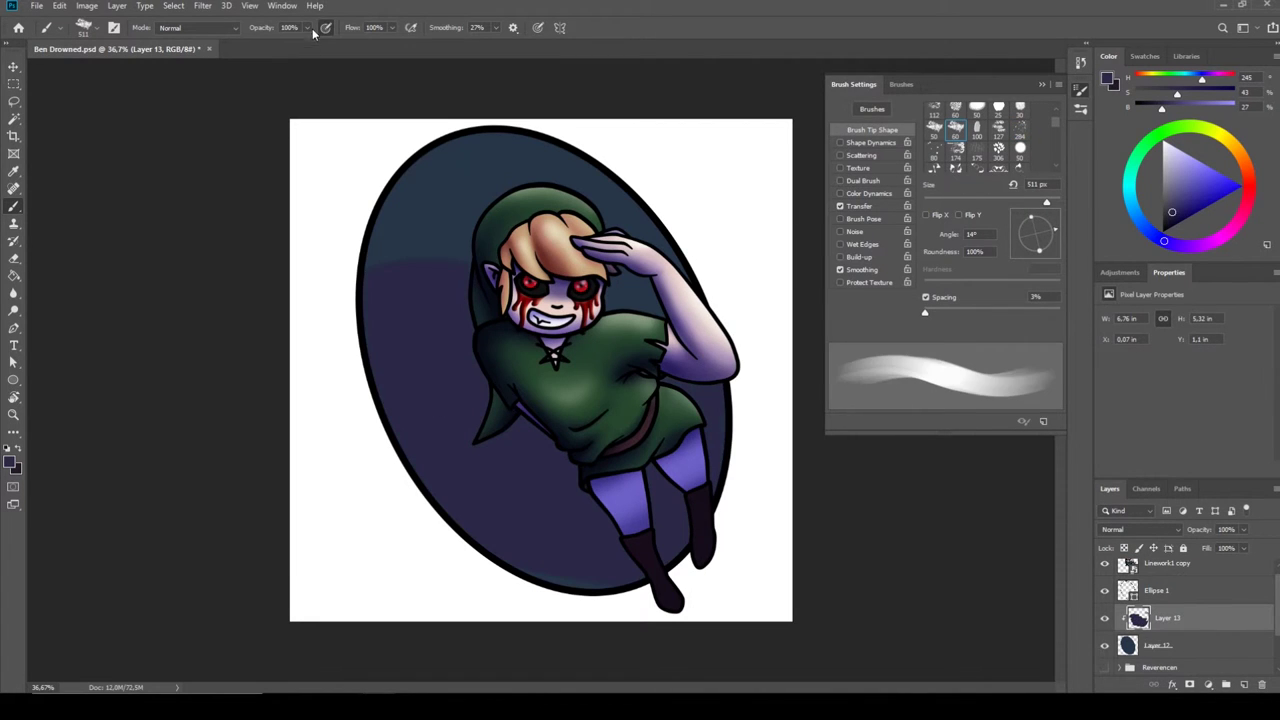
Step: Build a gradient towards black at the ellipse's bottom on further clipped layers, painting at 56% brush opacity
alt+click(1208, 628)
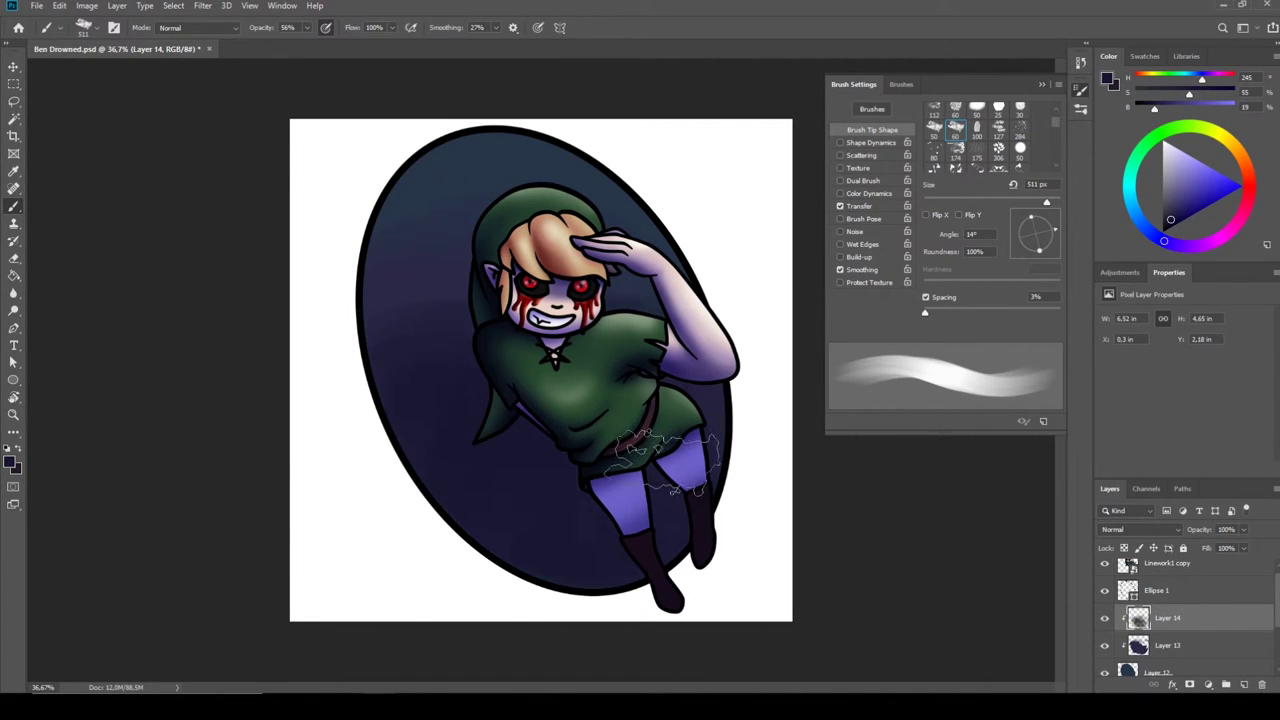
key(ctrl+shift+alt+n)
key(d)
drag(510, 540, 640, 548)
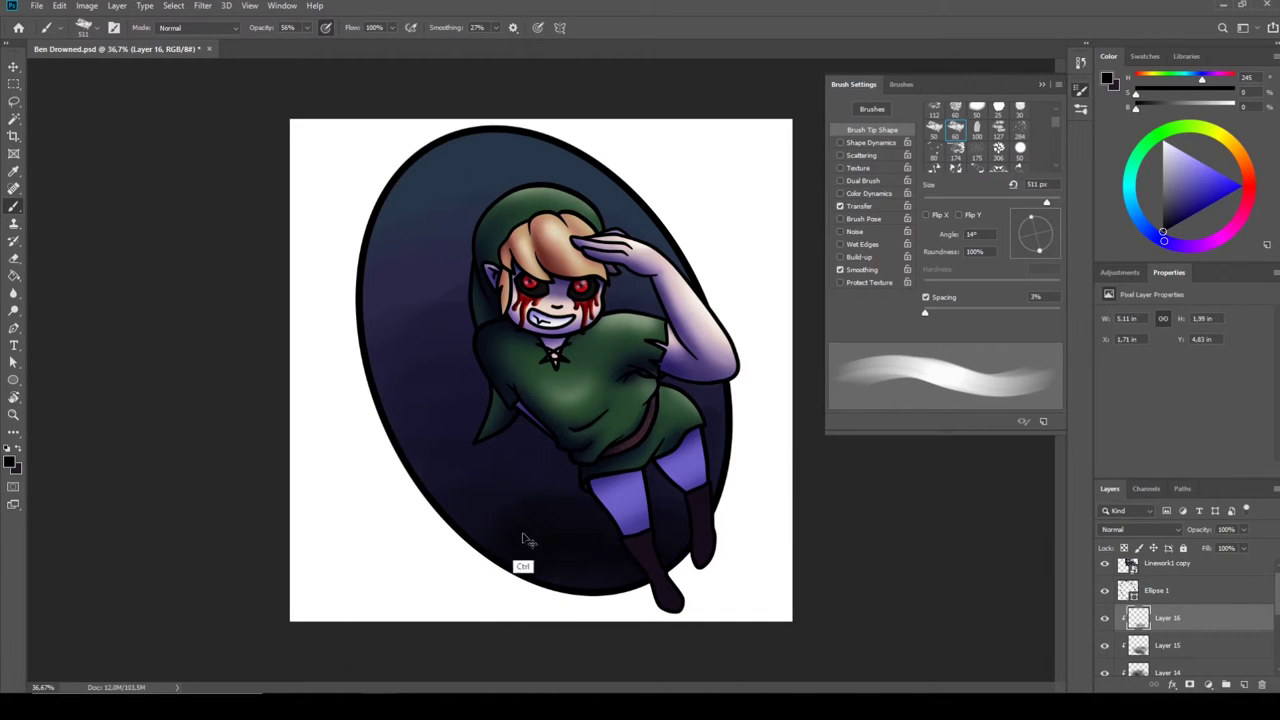
Step: Try blending the ellipse's dark bottom area with the Mixer Brush and a textured Smudge tool at 50% strength
key(shift+b)
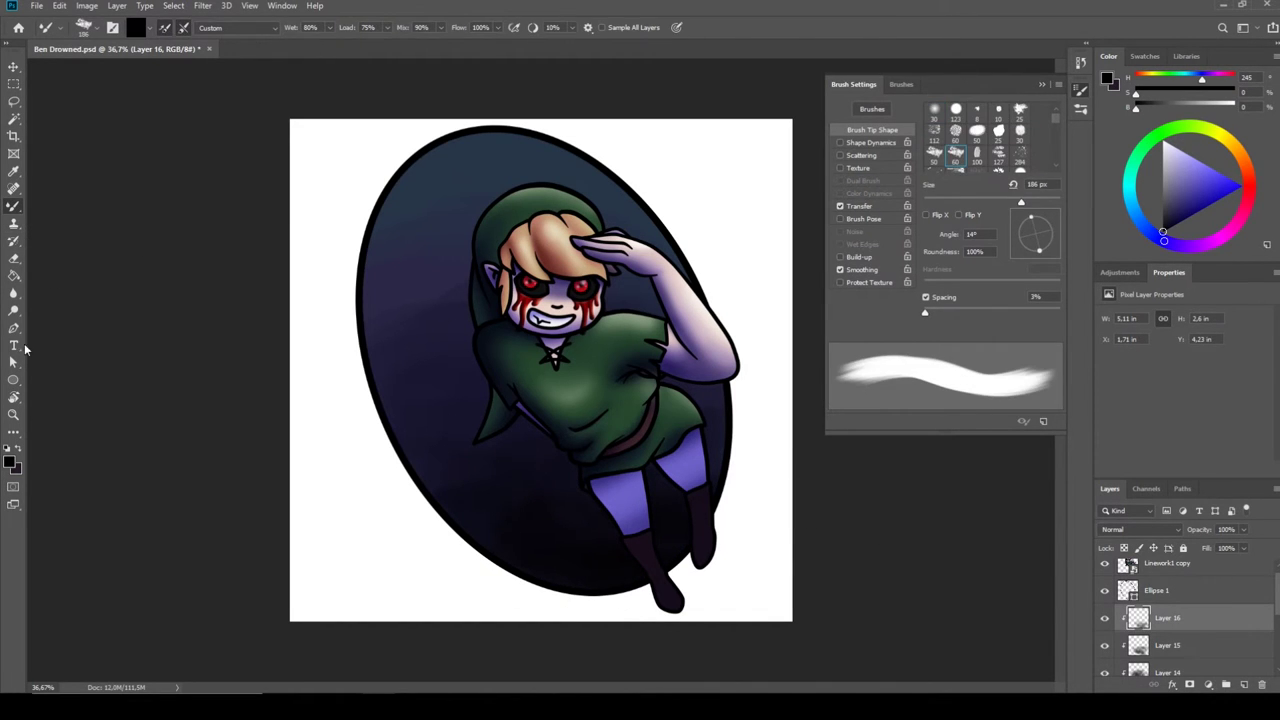
key(r)
right_click(558, 334)
key(Return)
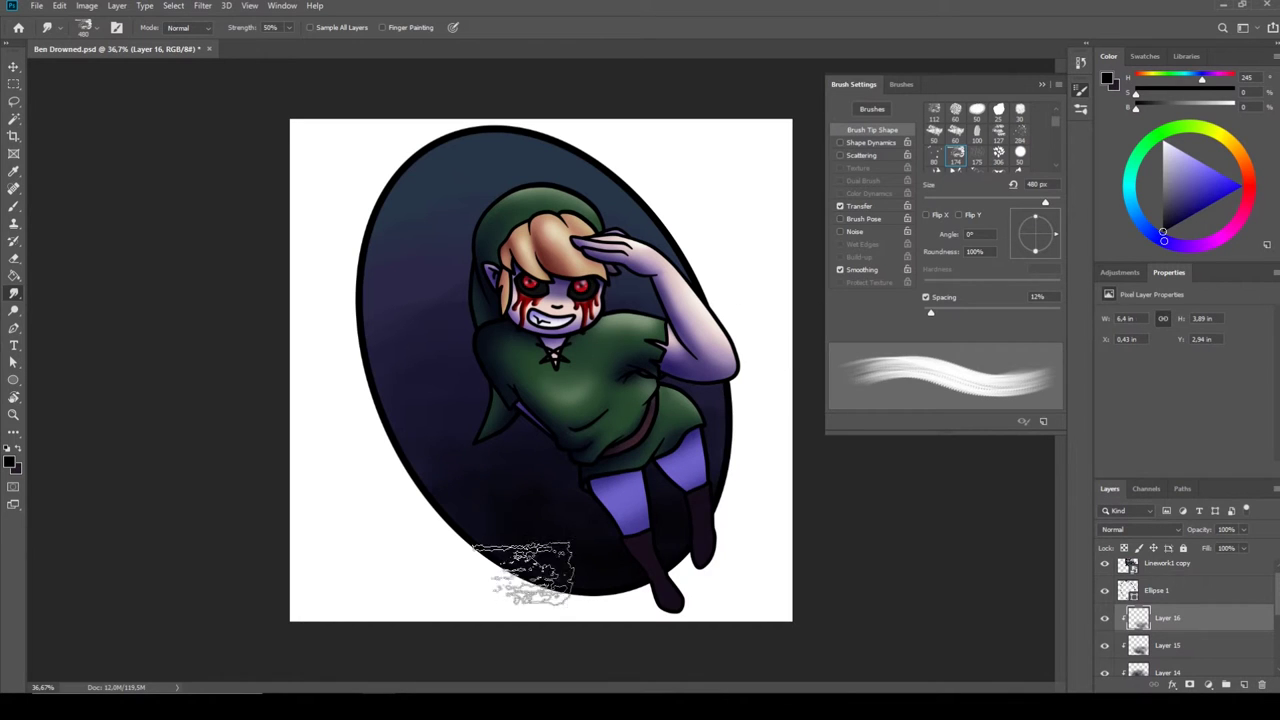
Step: Discard painted layers 13 to 16 and repaint the ellipse's background in softer dark indigo on new clipped layers
click(1110, 648)
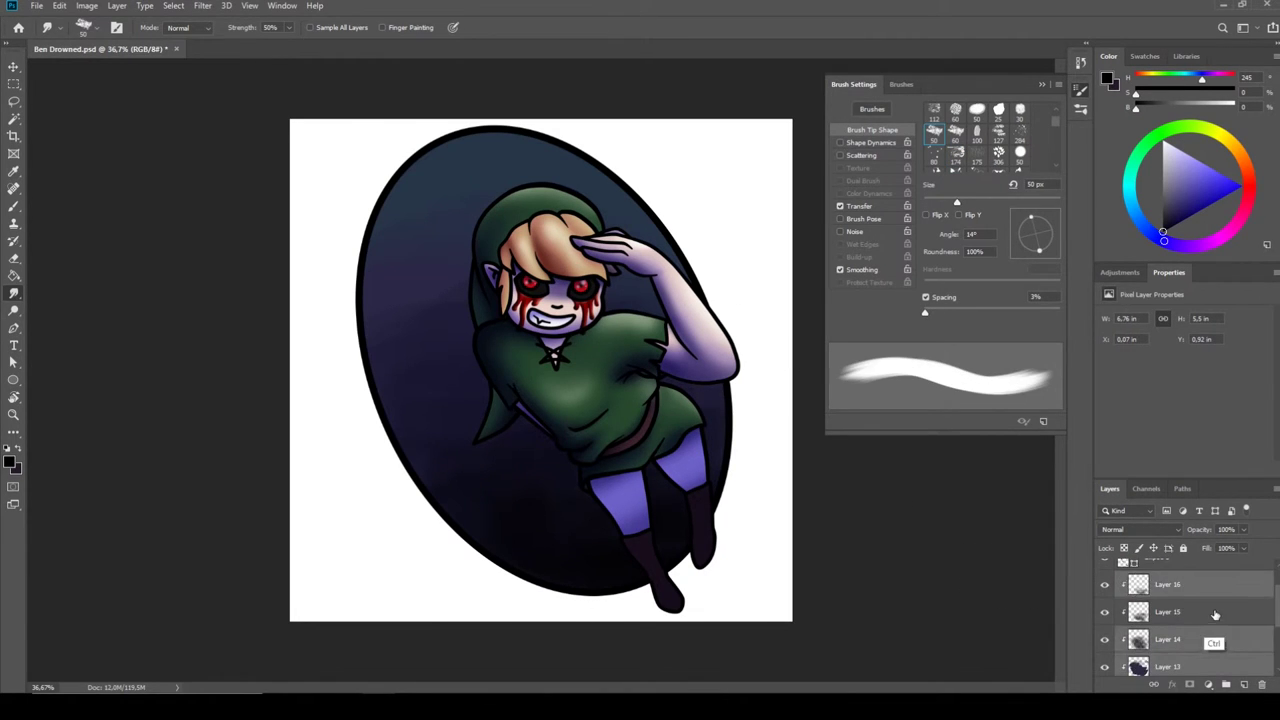
alt+click(1186, 598)
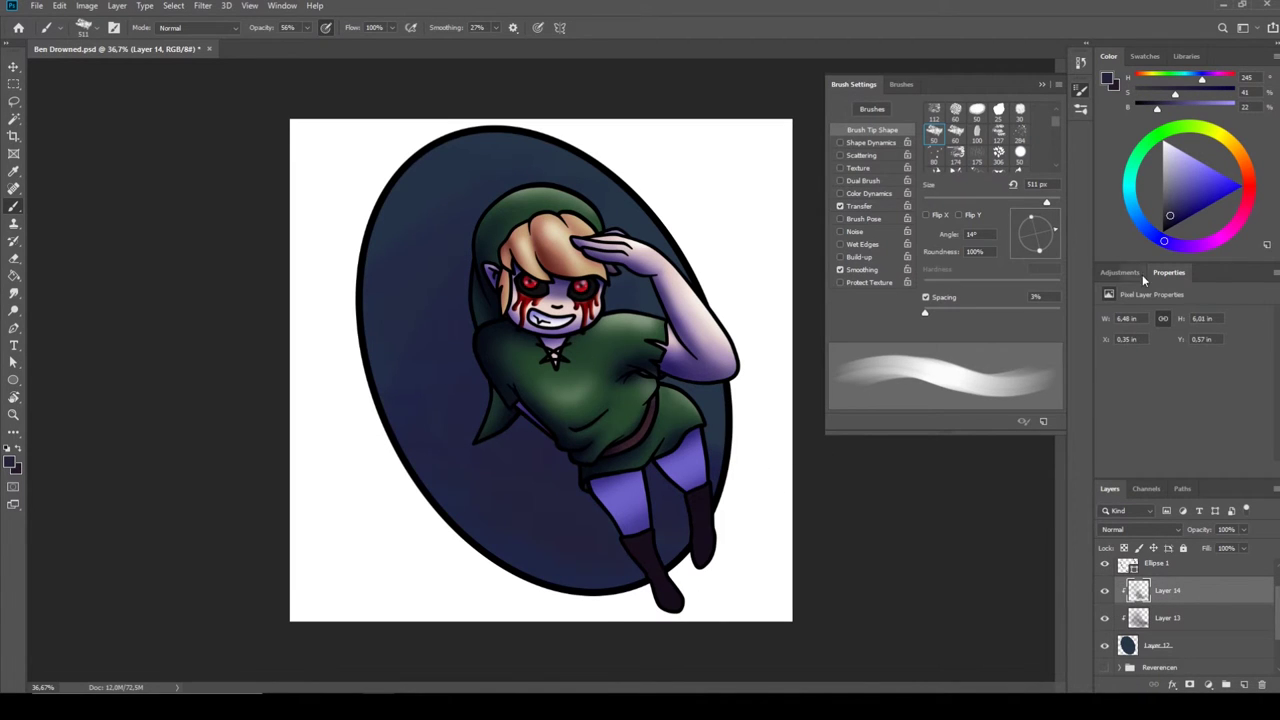
Step: Darken the ellipse's lower part towards black with the 511 px textured brush on two more clipped layers
click(1262, 685)
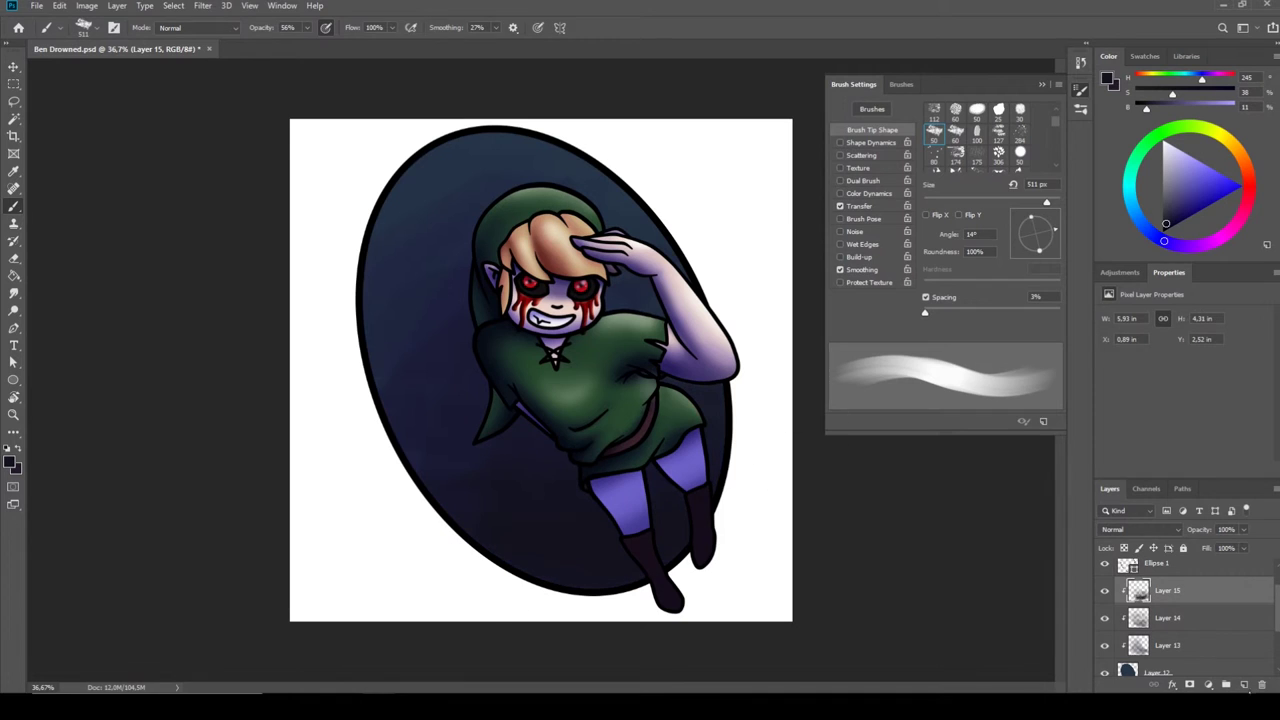
double_click(1210, 601)
key(Escape)
alt+click(1210, 601)
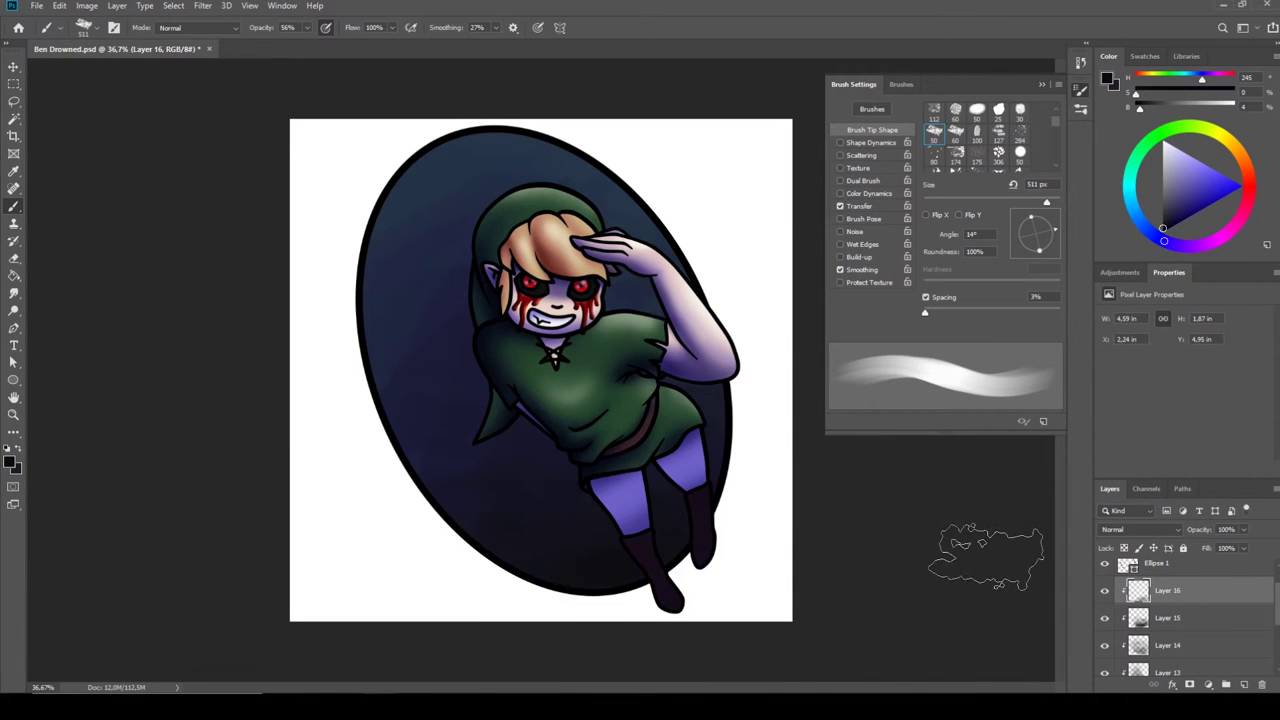
Step: Scatter white bubbles across the ellipse with a 1471 px speckle brush on a new clipped layer, fading them with a soft 1811 px eraser at 68% opacity
mouse_move(500, 300)
mouse_down()
mouse_move(495, 336)
mouse_move(720, 560)
mouse_up()
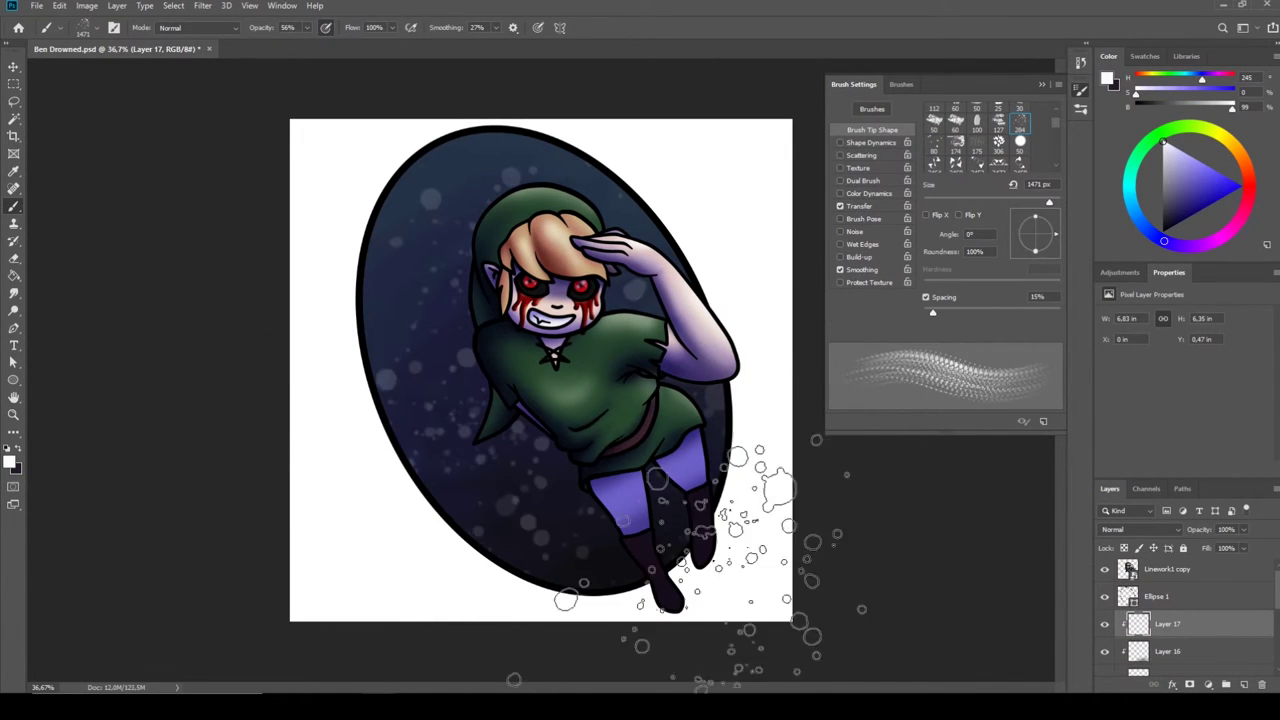
key(e)
right_click(640, 470)
double_click(700, 600)
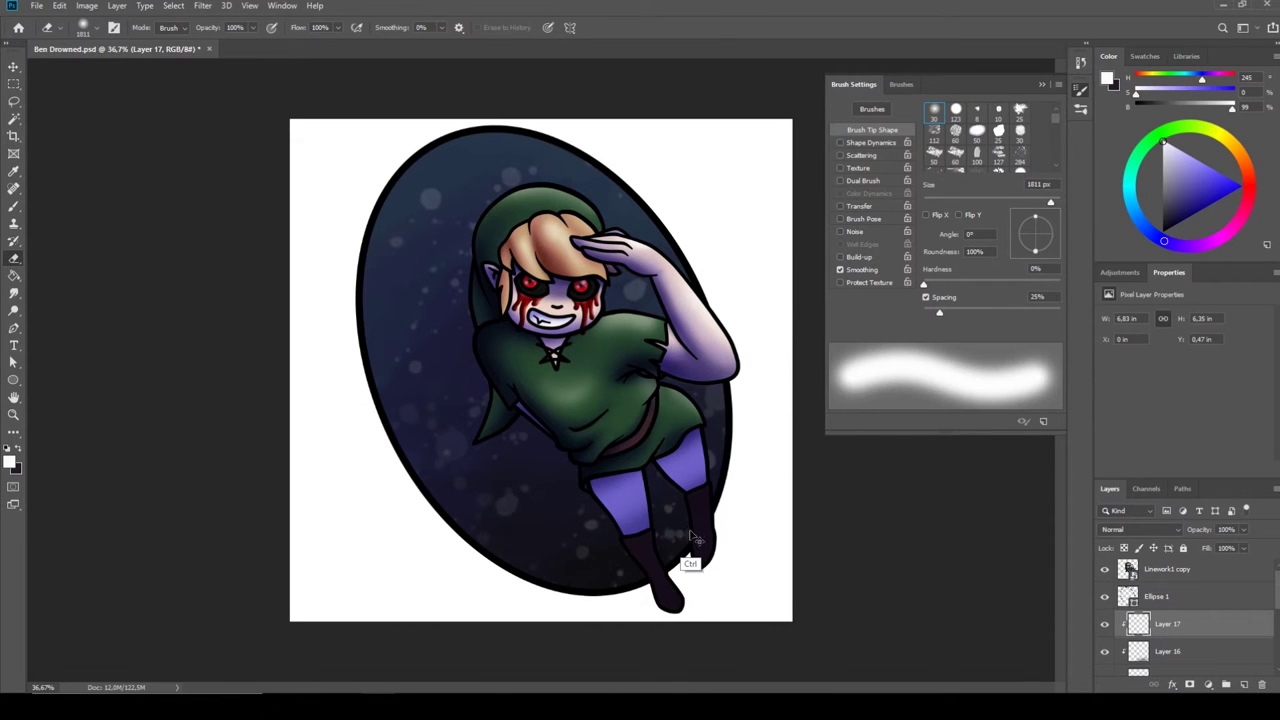
key(6)
key(8)
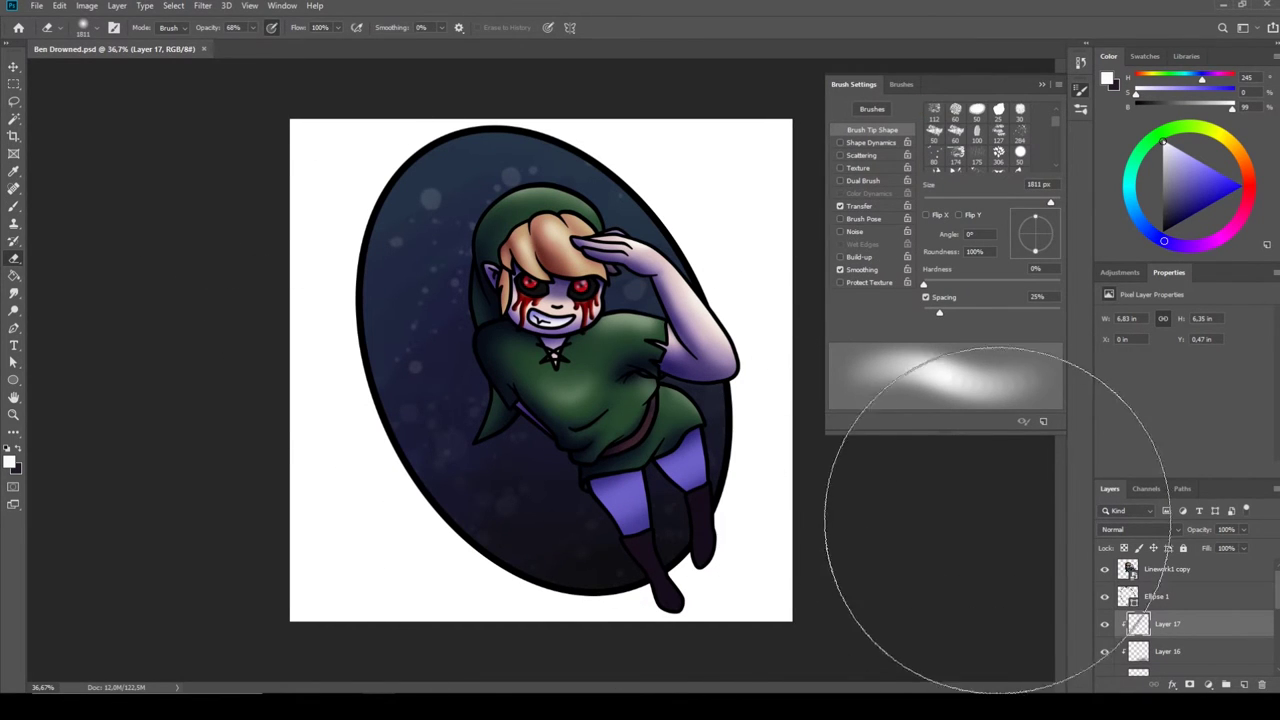
Step: Mask the Linework1 copy layer to the inside of the ellipse and add an empty layer above it
key(w)
click(1208, 684)
click(1244, 684)
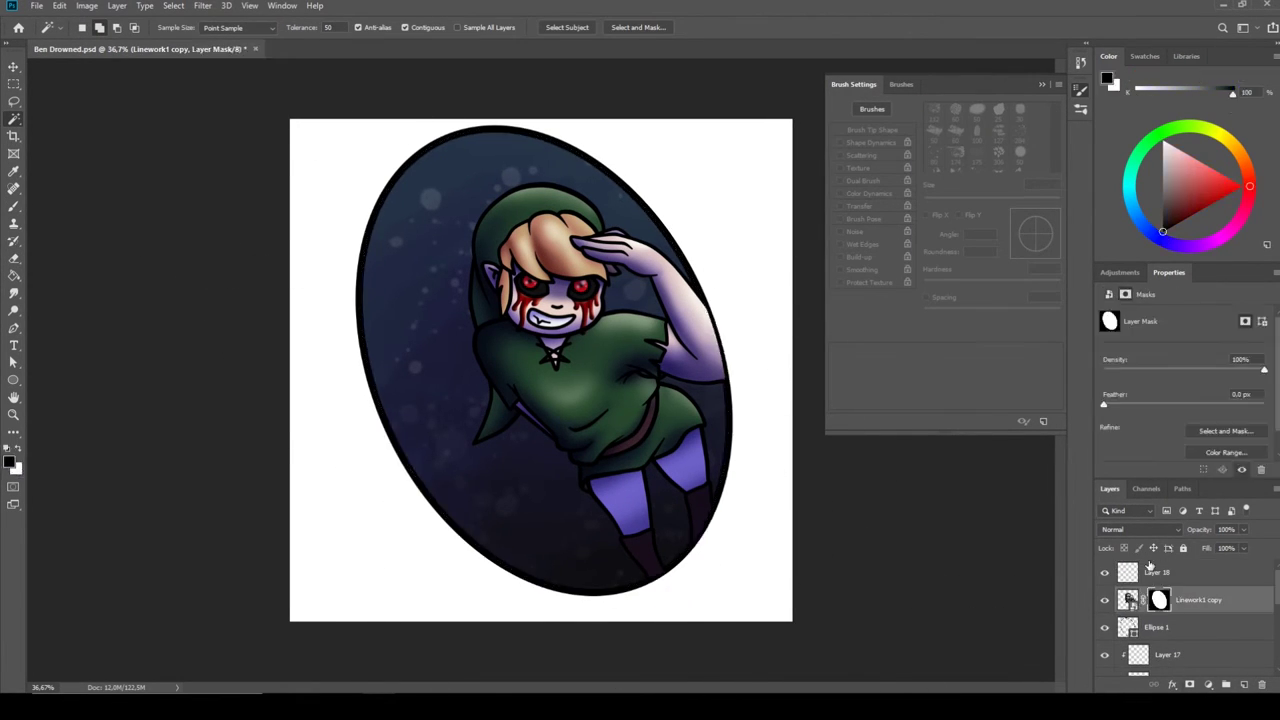
Step: Extend the ellipse selection around the protruding elbow with the Lasso and remask the Linework1 copy layer so the arm overlaps the frame
right_click(590, 292)
right_click(714, 295)
key(l)
drag(700, 282, 738, 400)
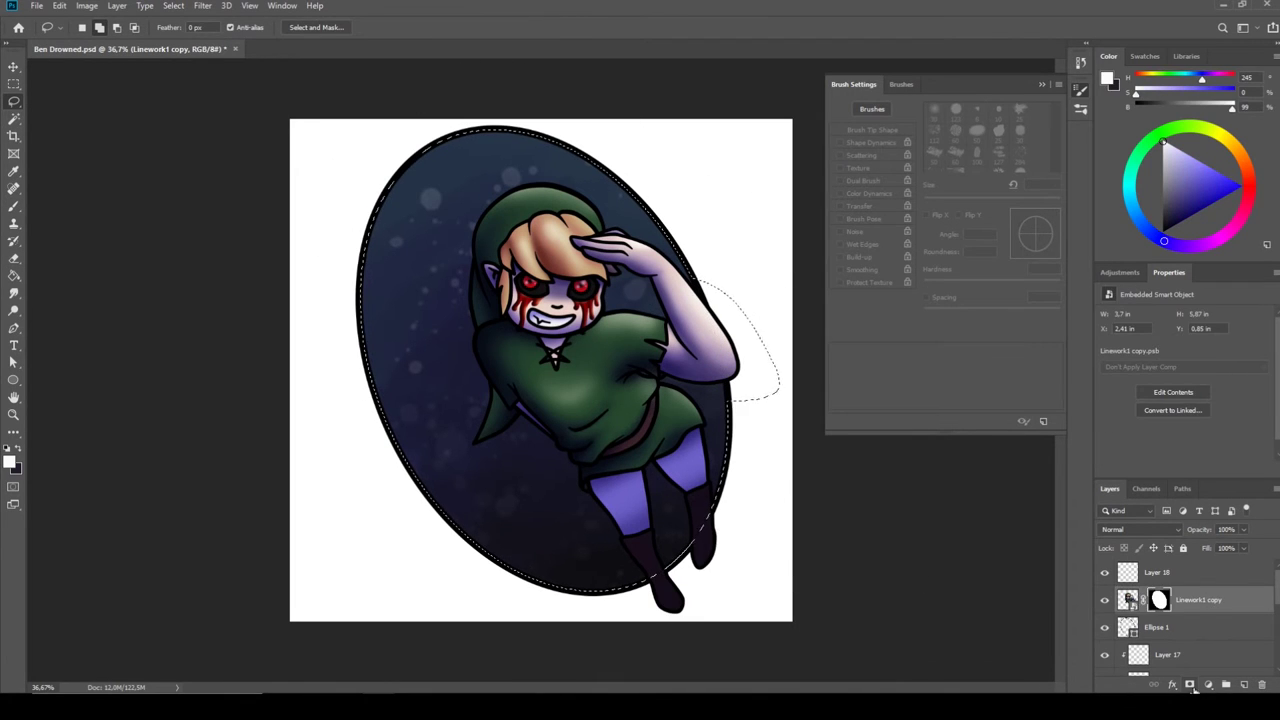
click(1190, 688)
Step: Fade the selected ellipse and figure to black at the bottom with a gradient on the top layer and slightly lower its opacity
click(1127, 572)
key(w)
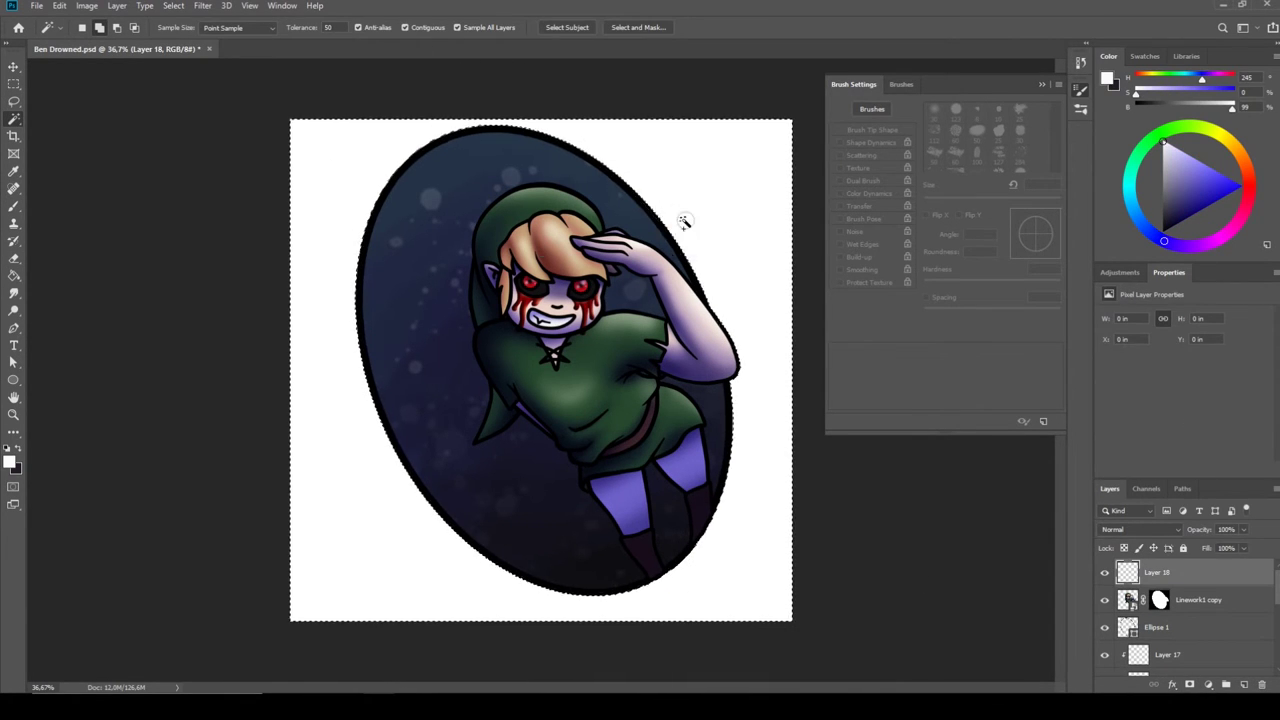
key(g)
drag(640, 520, 560, 250)
key(ctrl+z)
click(100, 27)
click(757, 129)
drag(608, 443, 617, 590)
key(b)
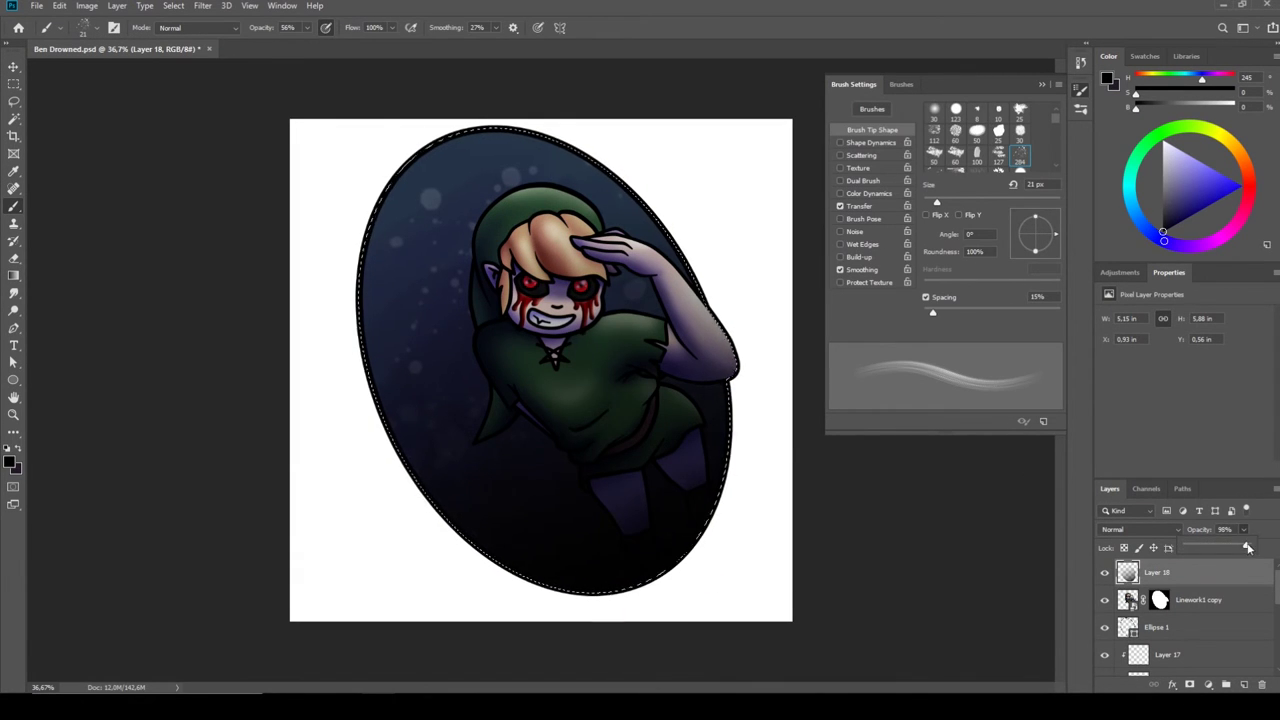
Step: Open the Linework1 copy smart object, fill the selected leg area with grey using the Paint Bucket, then save and close it
double_click(1127, 599)
key(Return)
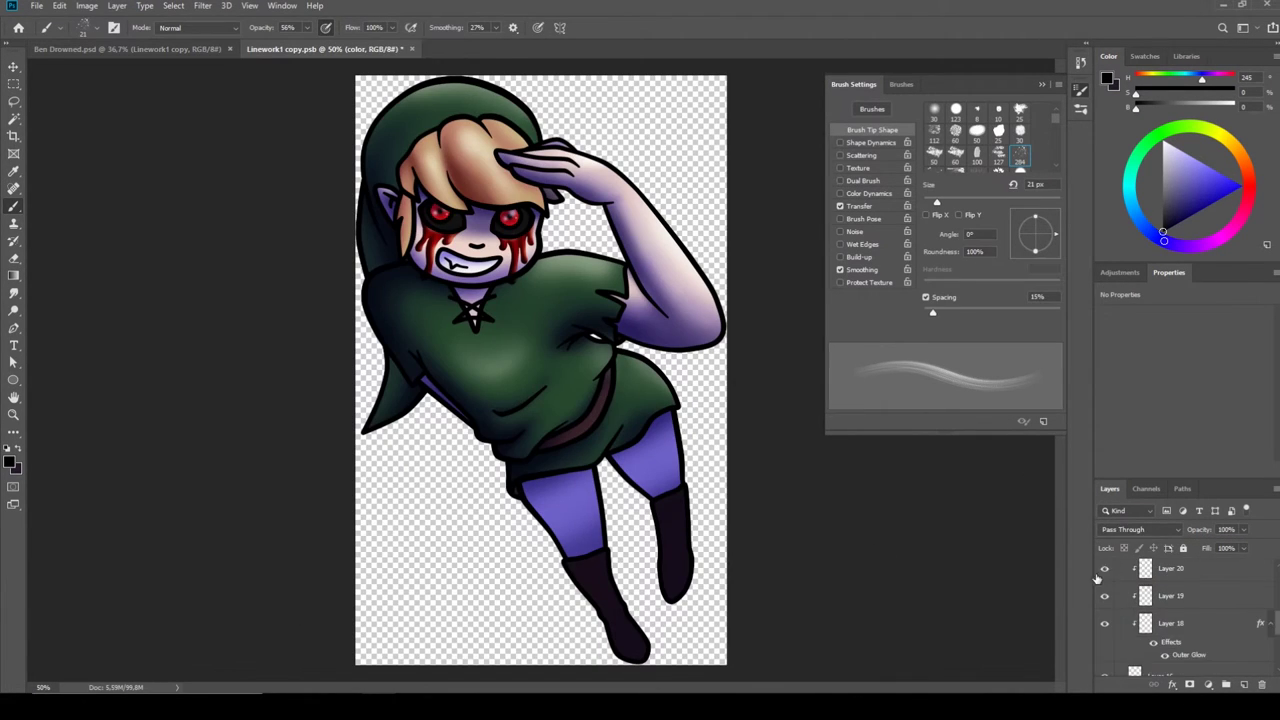
click(1170, 620)
right_click(14, 275)
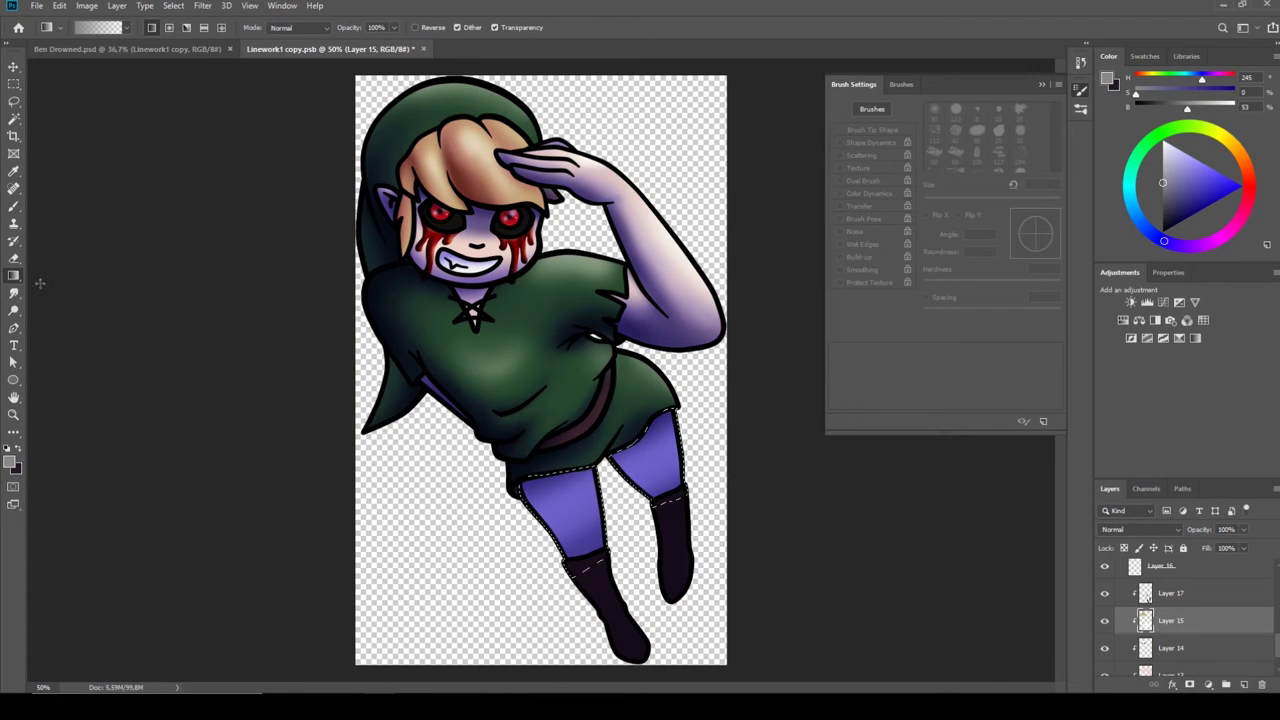
click(60, 288)
click(560, 510)
key(ctrl+s)
key(ctrl+w)
Step: Adjust the ellipse with a clipped Hue/Saturation layer at hue -17, saturation -48, lightness -22, and try a second one at lightness -7
click(1139, 320)
drag(1183, 418, 1180, 420)
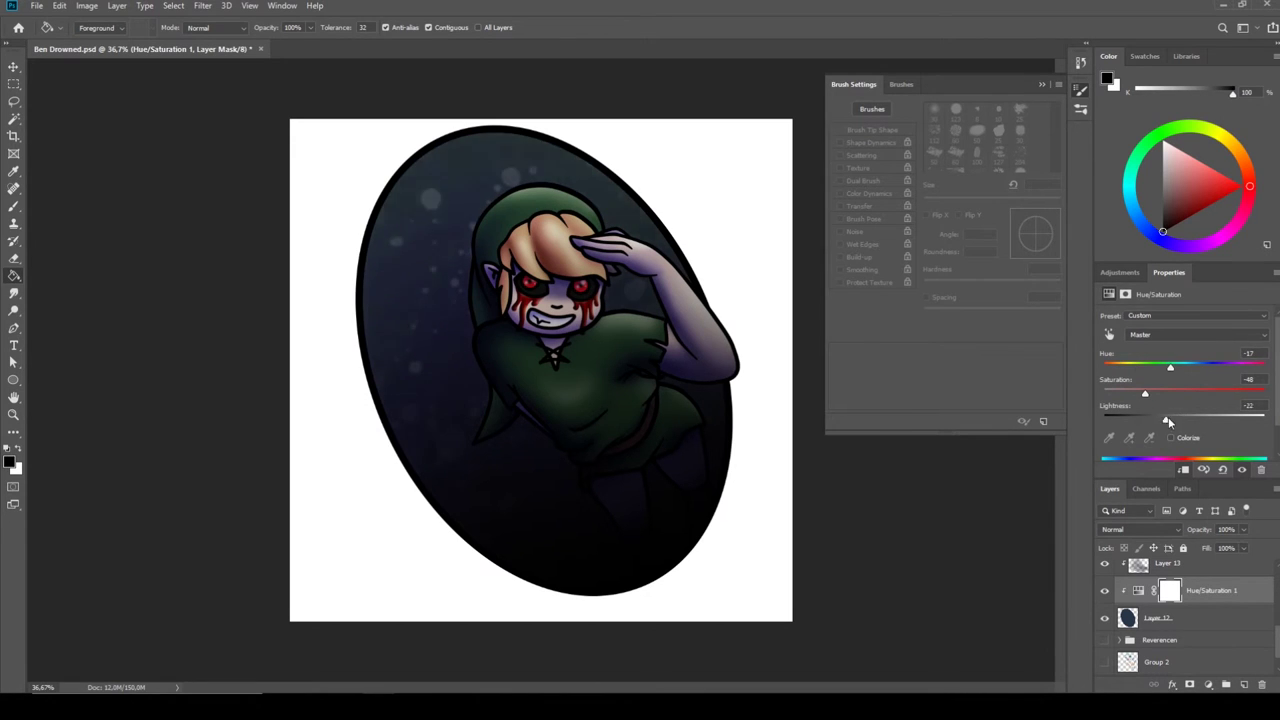
click(1140, 529)
drag(330, 300, 760, 600)
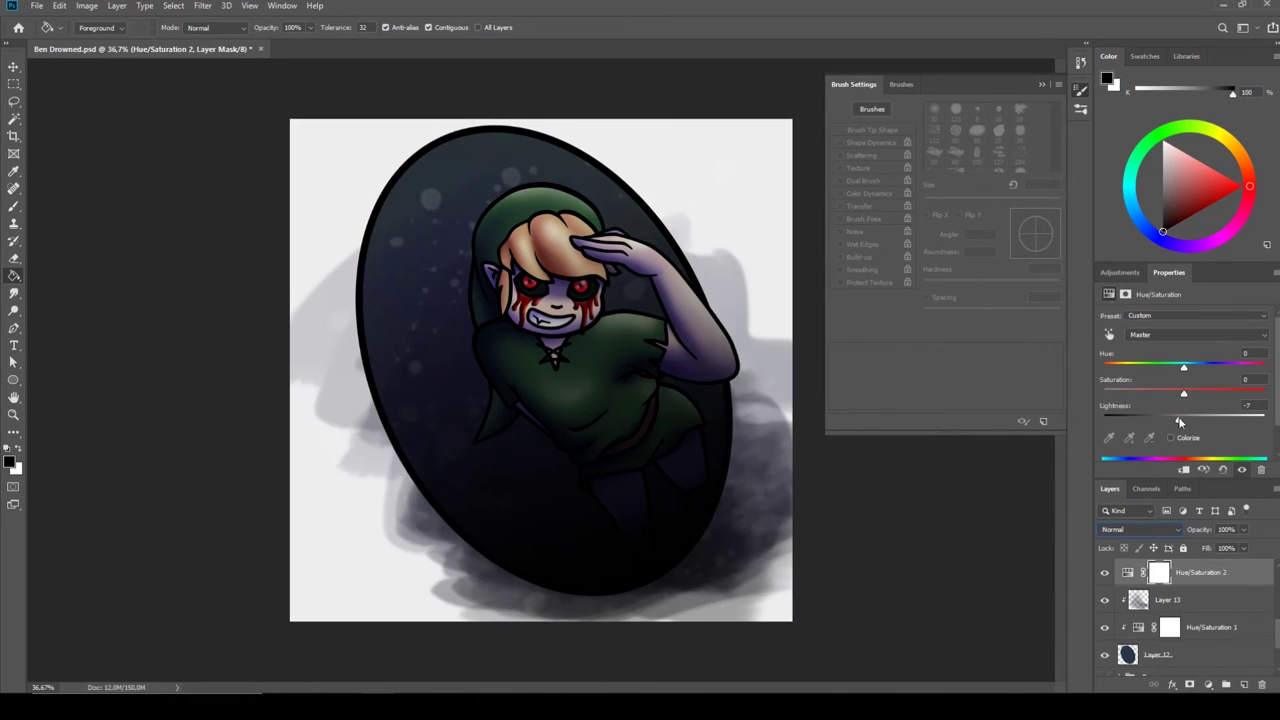
Step: Discard the unclipped Hue/Saturation layer and try a fresh clipped one above the ellipse fill at lightness +7
click(1208, 684)
right_click(1190, 600)
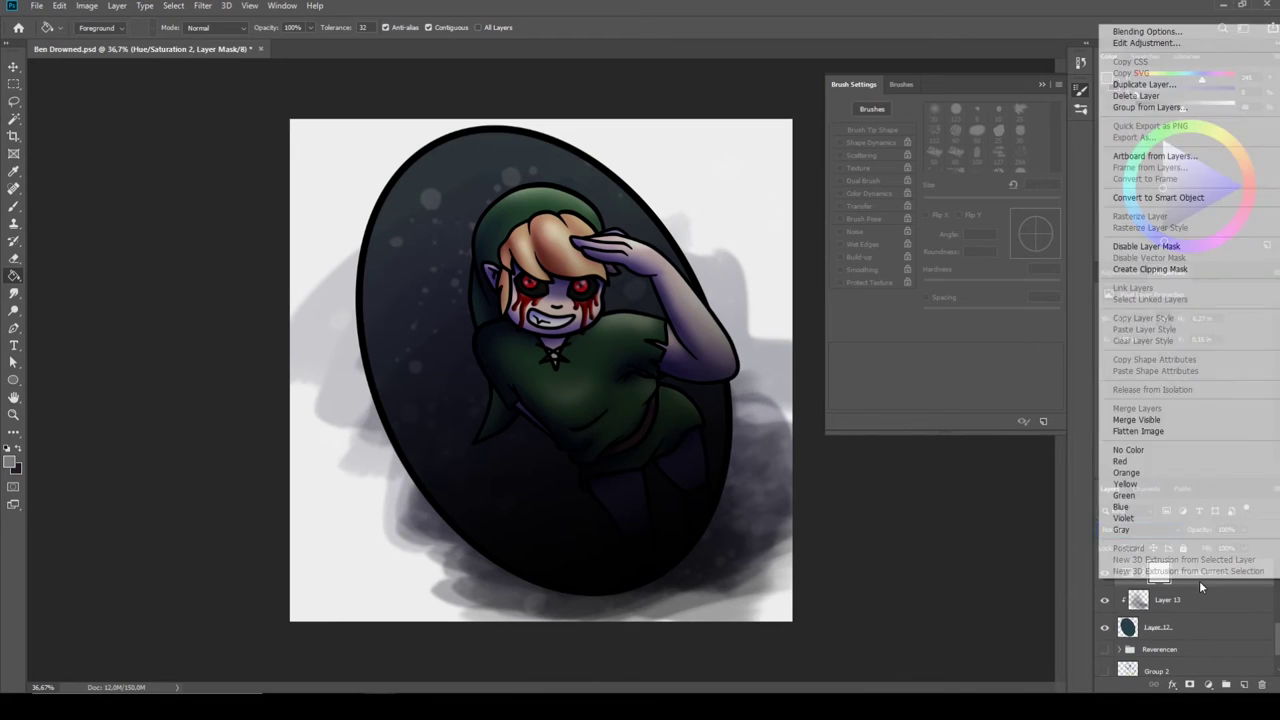
click(1199, 580)
drag(1183, 418, 1189, 418)
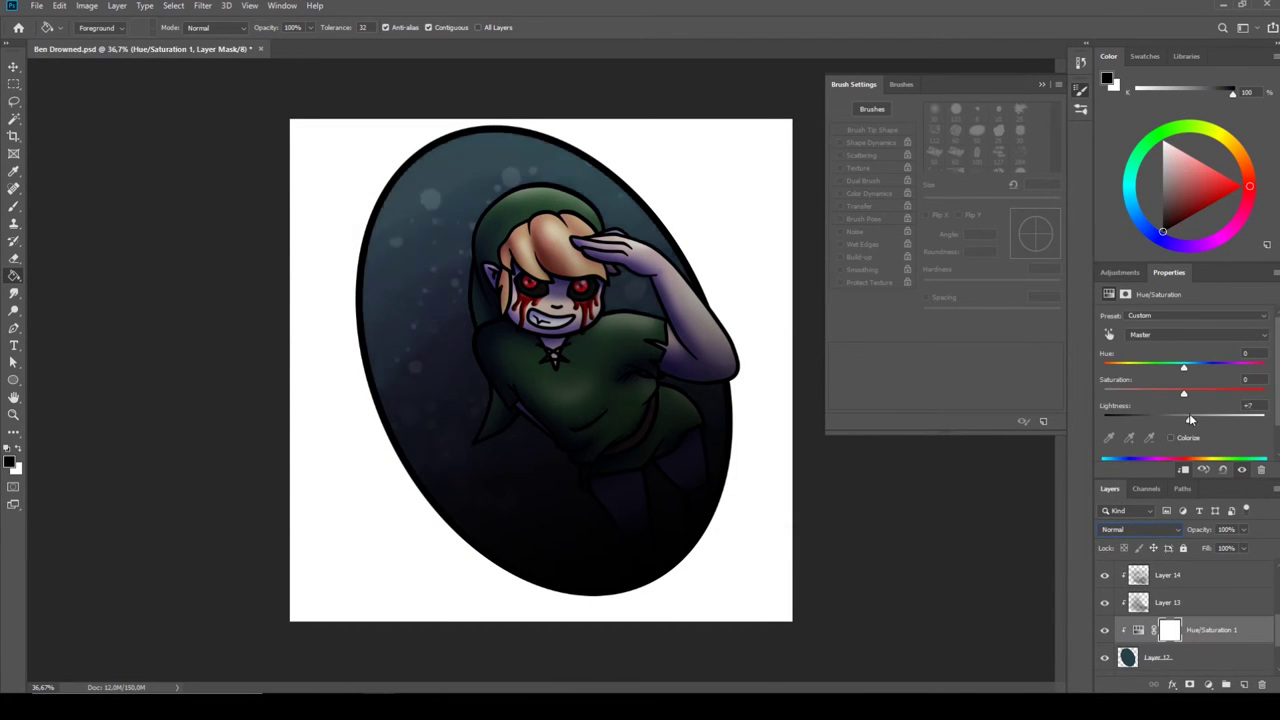
click(1193, 452)
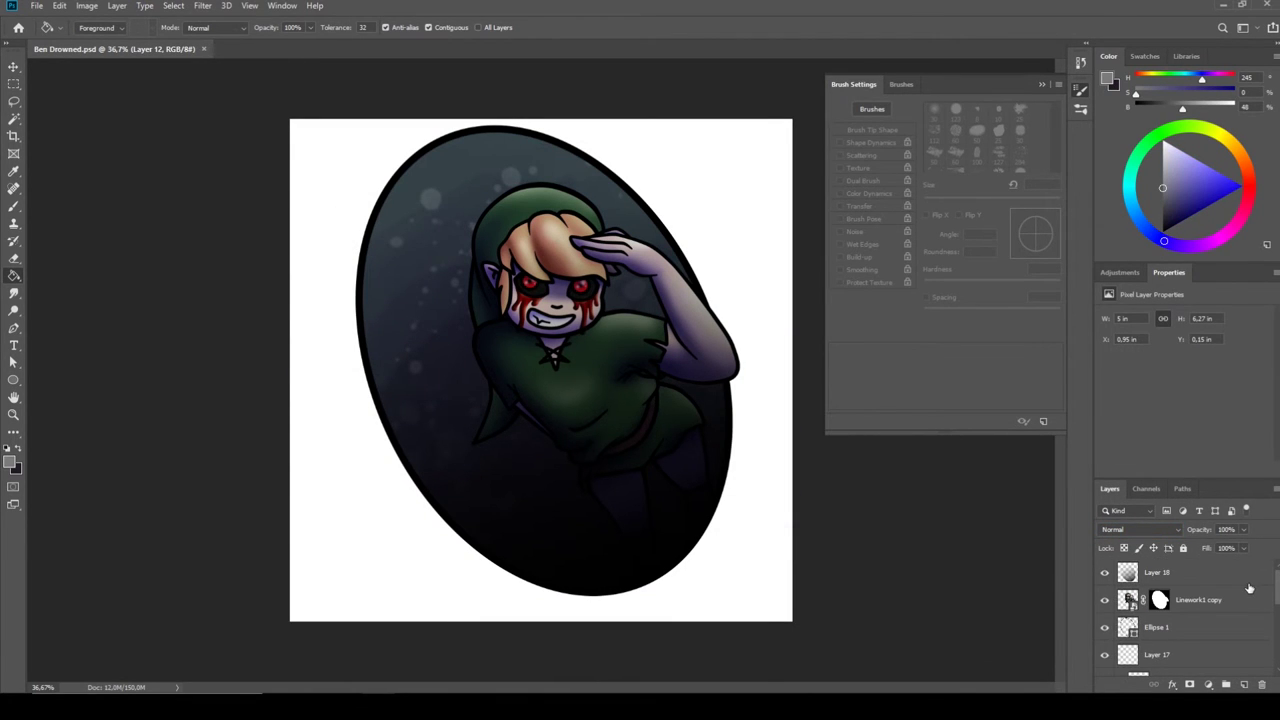
Step: Stamp the artist's signature and a bird silhouette in white on a new layer beneath the dark gradient layer
ctrl+click(1244, 684)
key(b)
click(540, 265)
right_click(530, 240)
click(440, 265)
right_click(662, 294)
click(510, 465)
Step: Rotate the signature upright and move it into the dark area beside the character's sleeve
key(ctrl+t)
mouse_move(510, 465)
mouse_down()
mouse_move(495, 300)
mouse_move(567, 400)
mouse_move(515, 296)
mouse_up()
key(Return)
key(l)
key(ctrl+t)
scroll(520, 360, up, 5)
mouse_move(595, 405)
mouse_down()
mouse_move(390, 545)
mouse_move(342, 377)
mouse_move(320, 380)
mouse_up()
Step: Warp the signature with the Flag style at a 37.9% bend and fit it along the tunic's outline
click(599, 27)
click(175, 27)
click(160, 175)
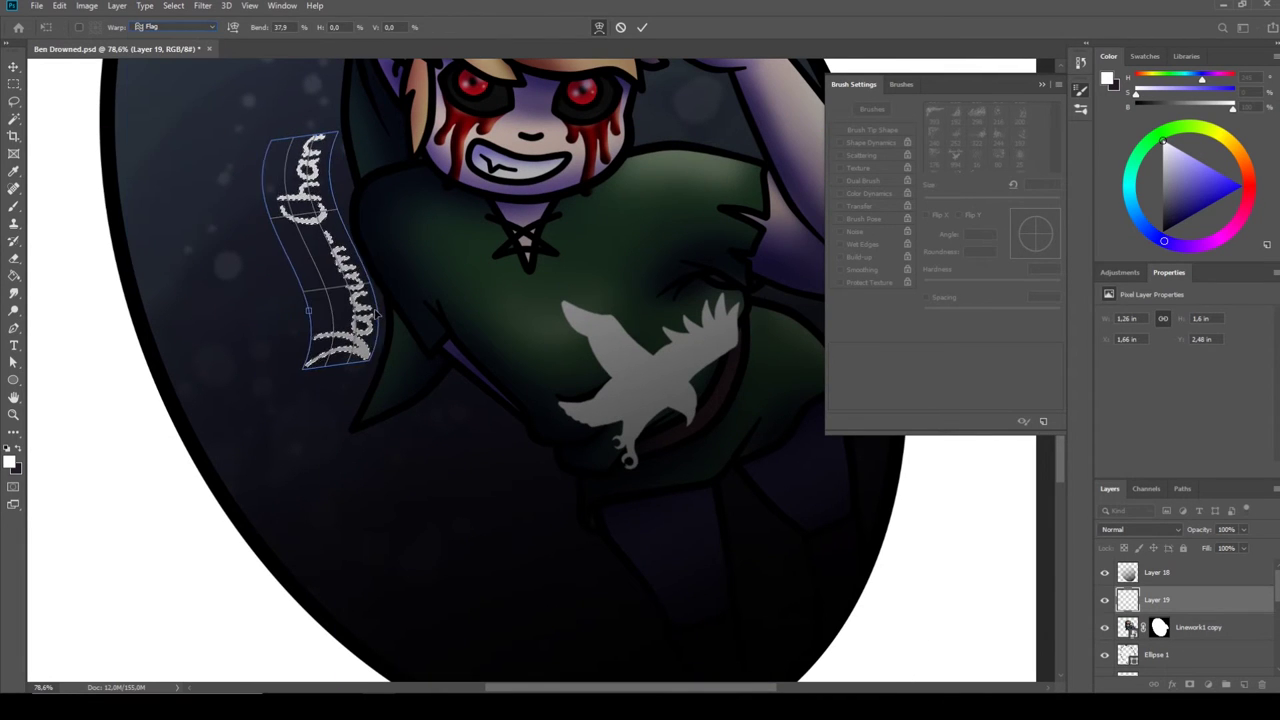
drag(343, 185, 330, 200)
scroll(345, 205, up, 3)
mouse_move(300, 500)
mouse_down()
mouse_move(274, 485)
mouse_move(286, 520)
mouse_move(226, 526)
mouse_up()
key(Return)
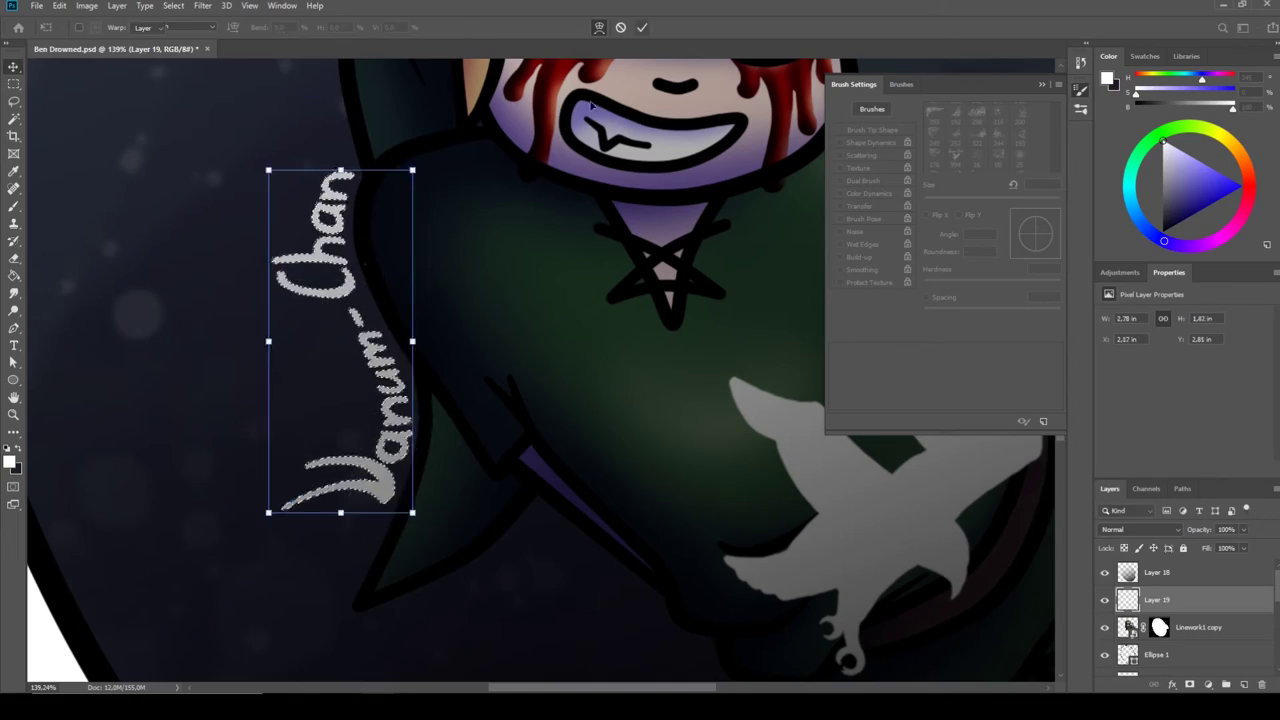
Step: Scale the bird silhouette to about 63%, rotate it about -23° and place it beside the signature
key(b)
right_click(357, 495)
key(Escape)
key(ctrl+0)
key(ctrl+t)
drag(757, 357, 440, 510)
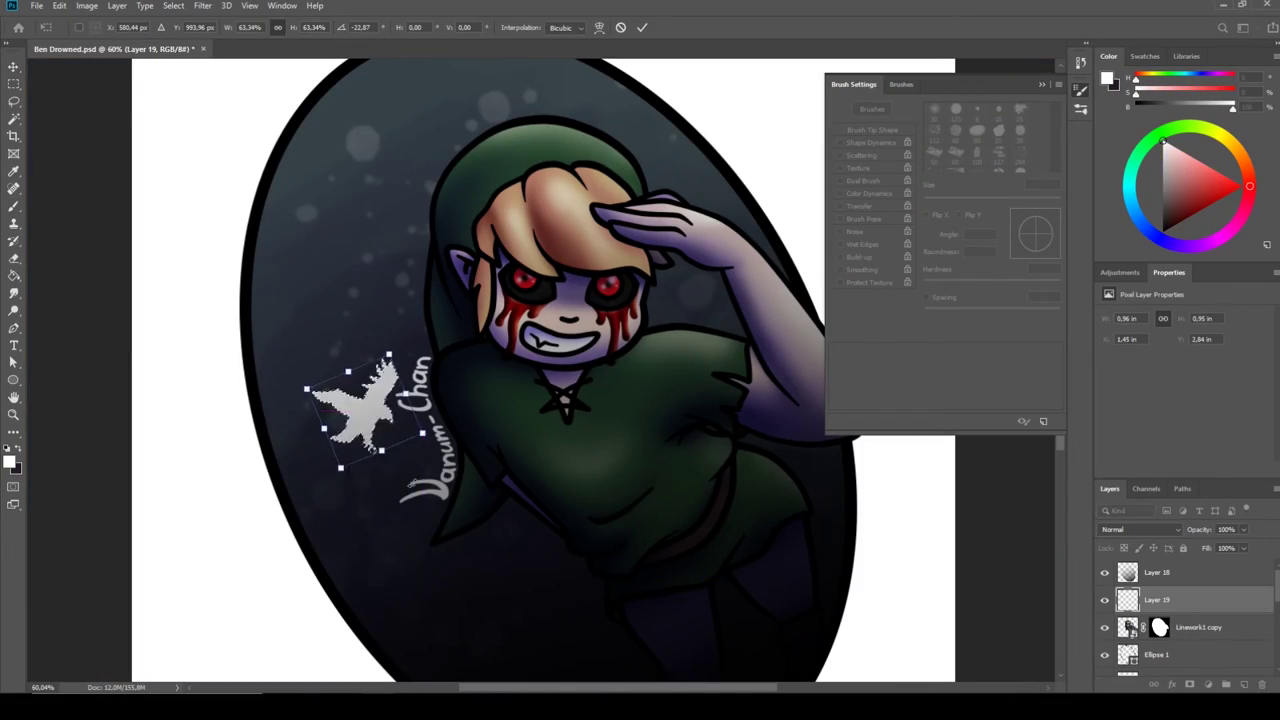